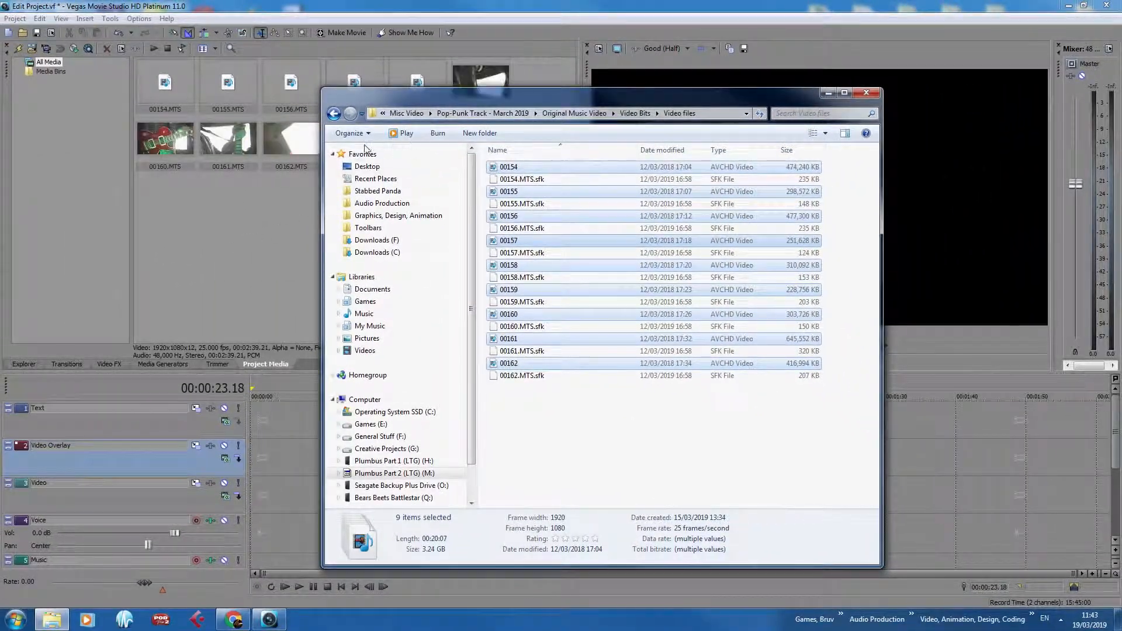
Place the timeline cursor at 00:00:14.15 and switch back to the file window
{"action": "left_click_drag", "start_coordinate": [343, 102], "coordinate": [778, 119]}
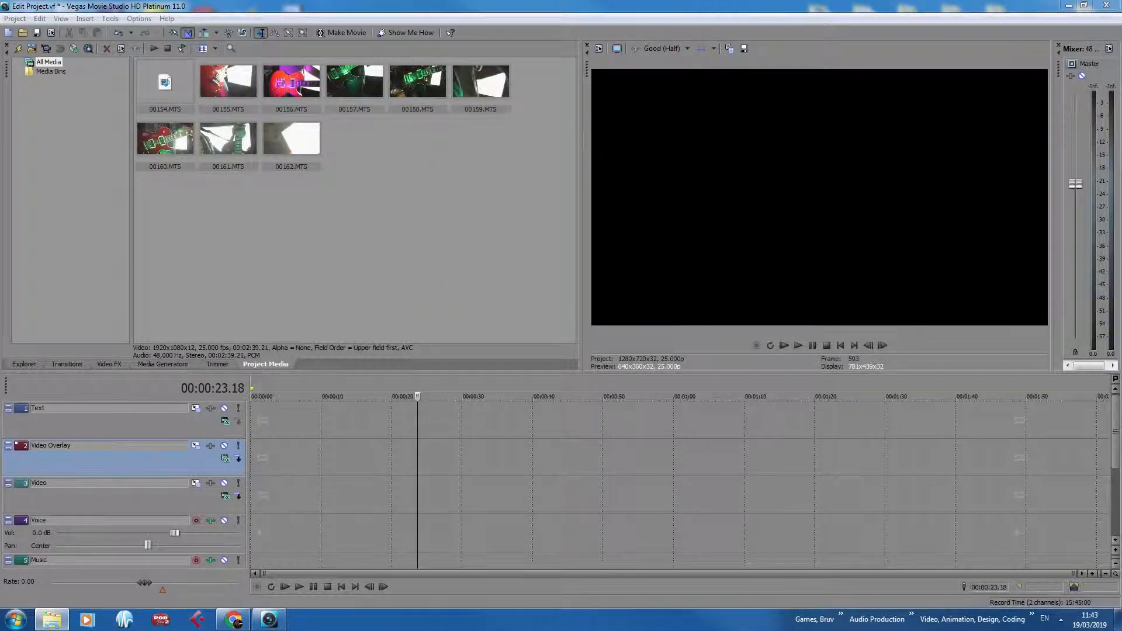
{"action": "left_click", "coordinate": [353, 395]}
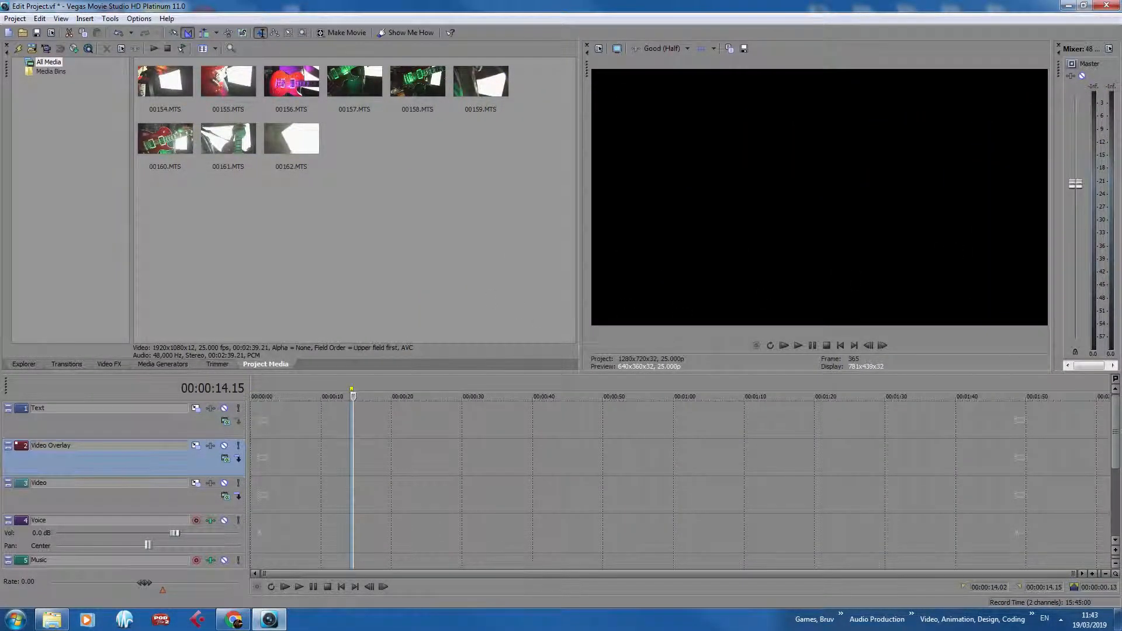
{"action": "key", "text": "alt+Tab"}
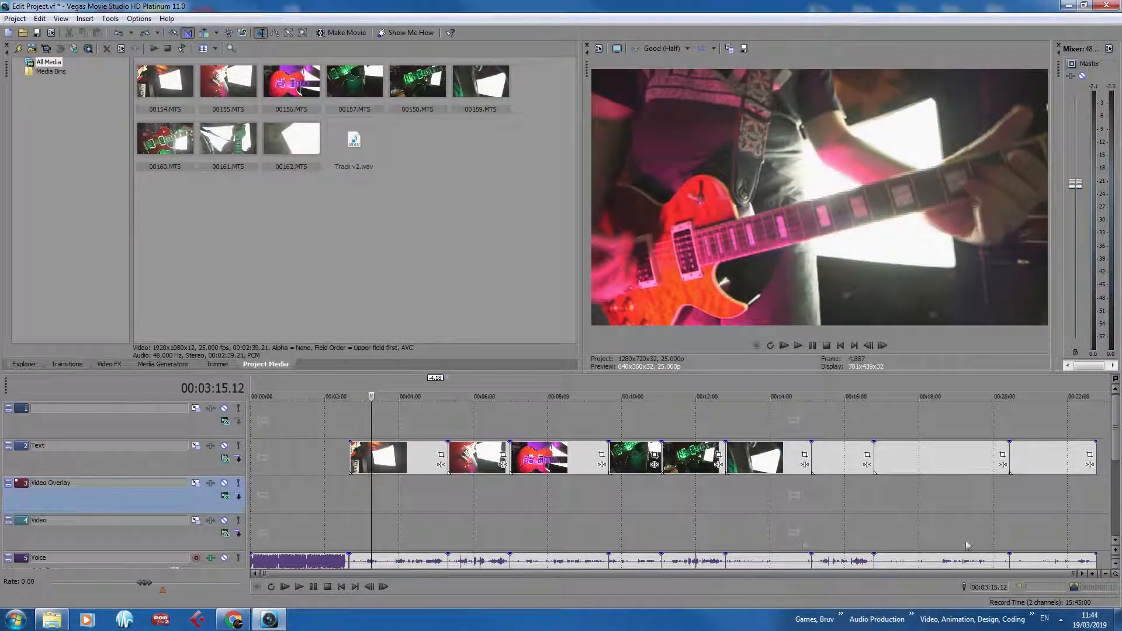
Insert a video track above the footage and move the second and third clips up onto separate empty tracks
{"action": "right_click", "coordinate": [152, 417]}
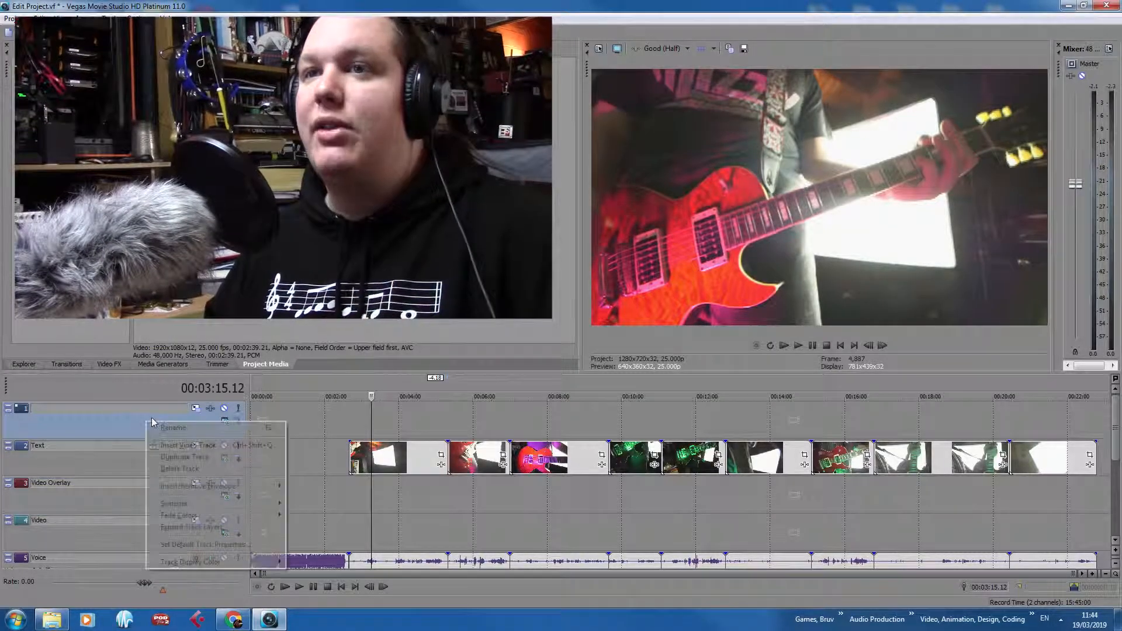
{"action": "left_click", "coordinate": [175, 458]}
{"action": "left_click_drag", "start_coordinate": [480, 483], "coordinate": [475, 454]}
{"action": "left_click_drag", "start_coordinate": [569, 495], "coordinate": [572, 423]}
Insert two more video tracks and move the fourth and fifth clips onto tracks of their own
{"action": "right_click", "coordinate": [175, 467]}
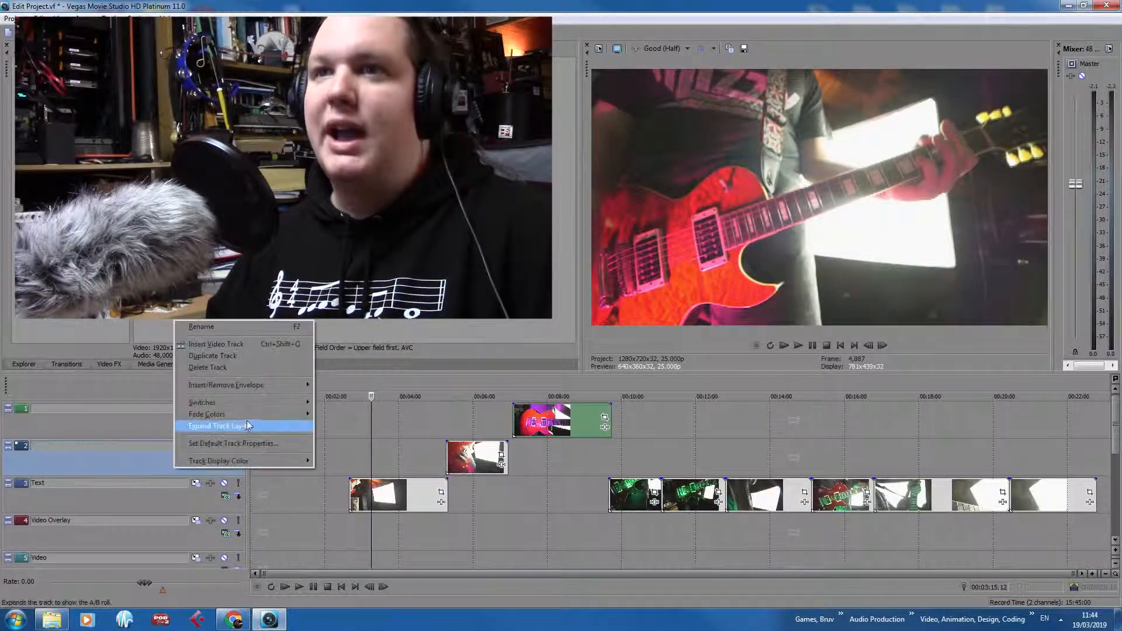
{"action": "left_click", "coordinate": [216, 344]}
{"action": "left_click_drag", "start_coordinate": [634, 532], "coordinate": [636, 459]}
{"action": "right_click", "coordinate": [163, 460]}
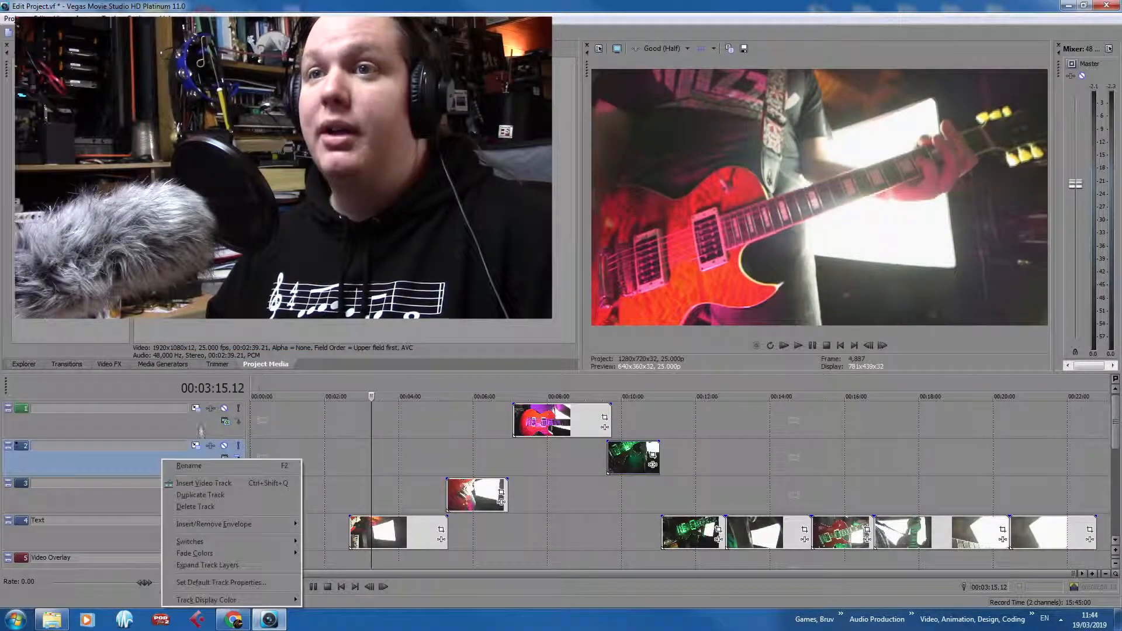
{"action": "left_click", "coordinate": [286, 485]}
{"action": "left_click_drag", "start_coordinate": [695, 563], "coordinate": [696, 468]}
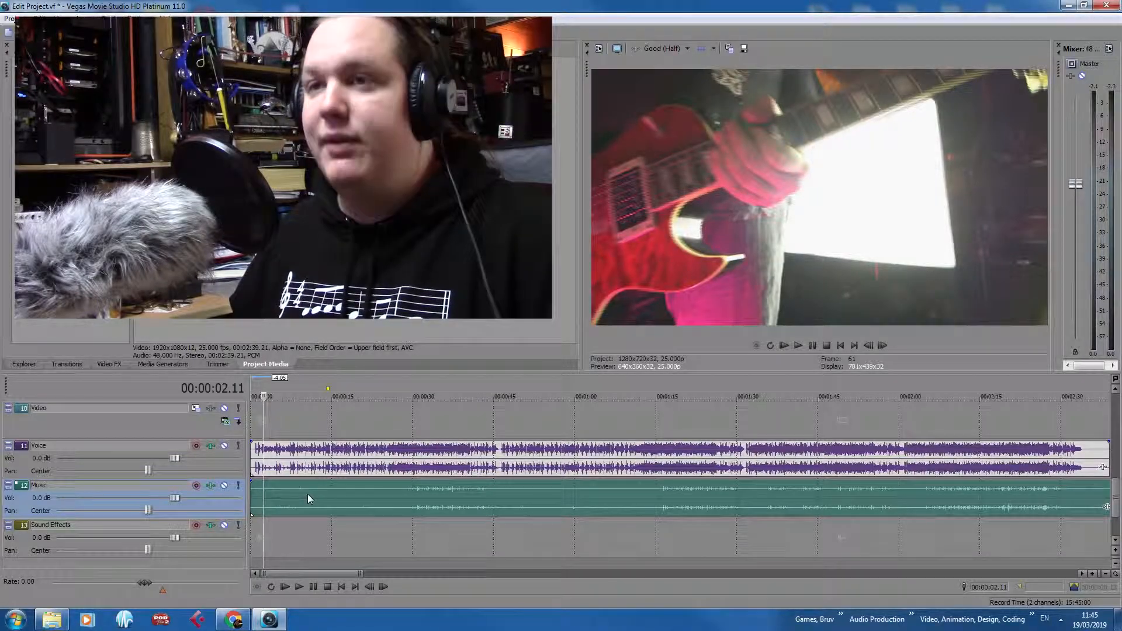
Enlarge the audio waveforms vertically and solo the Music track that holds the camera audio
{"action": "key", "text": "shift+Up"}
{"action": "key", "text": "shift+Up"}
{"action": "key", "text": "shift+Up"}
{"action": "key", "text": "shift+Up"}
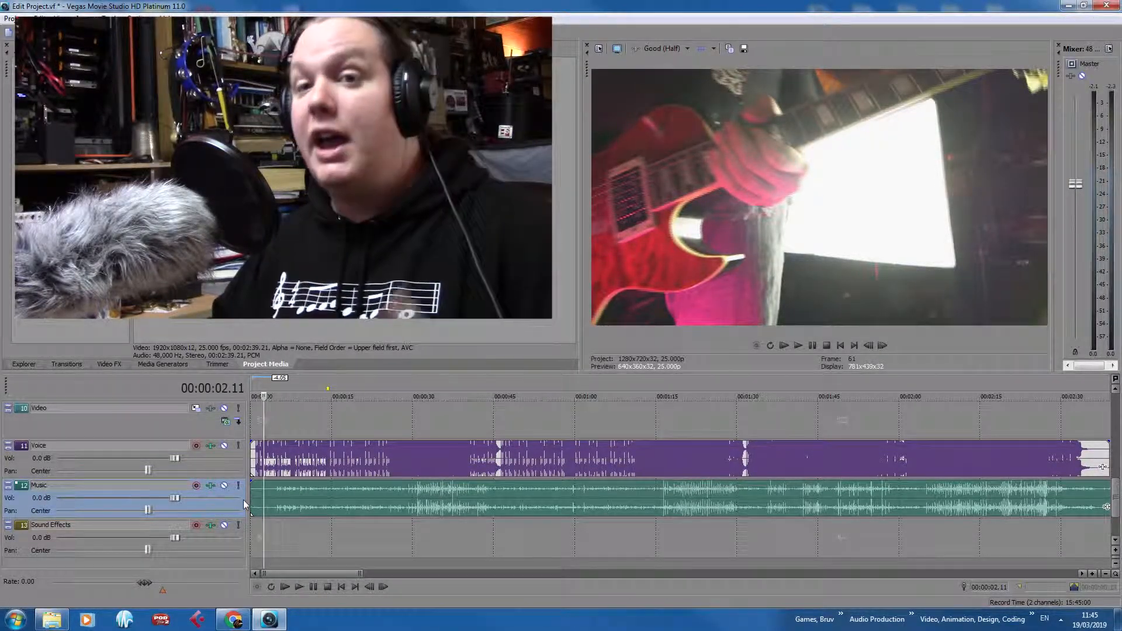
{"action": "left_click", "coordinate": [239, 486]}
{"action": "scroll", "coordinate": [345, 500], "scroll_direction": "up", "scroll_amount": 2}
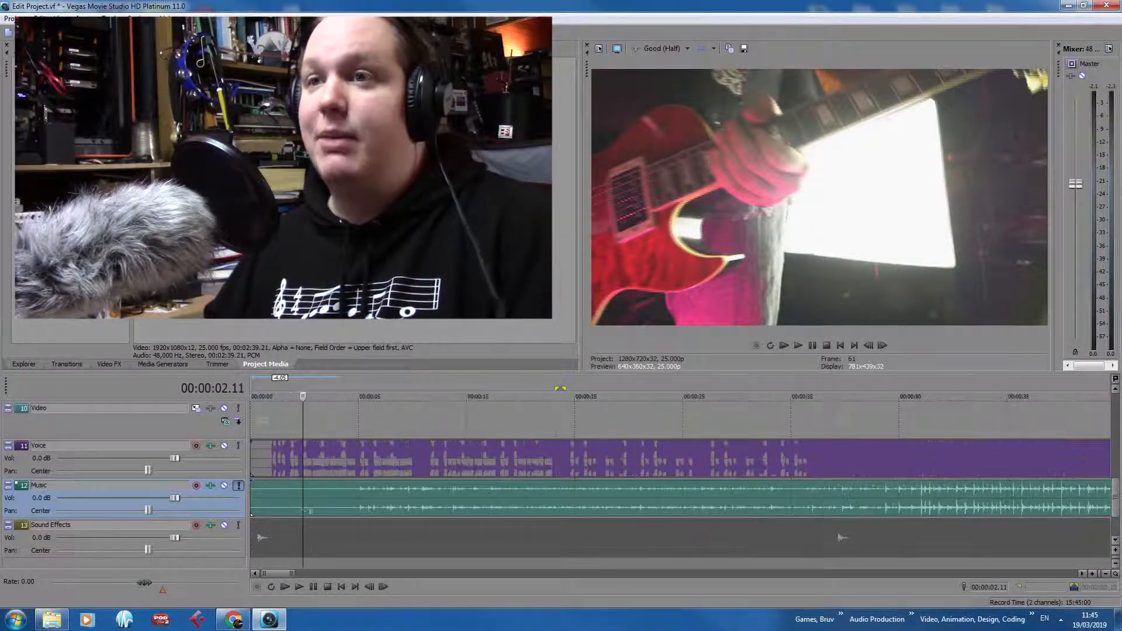
Play the soloed camera audio from about 3 seconds and place the cursor just before its first peaks at about 5 seconds
{"action": "left_click", "coordinate": [349, 501]}
{"action": "scroll", "coordinate": [341, 512], "scroll_direction": "up", "scroll_amount": 2}
{"action": "key", "text": "space"}
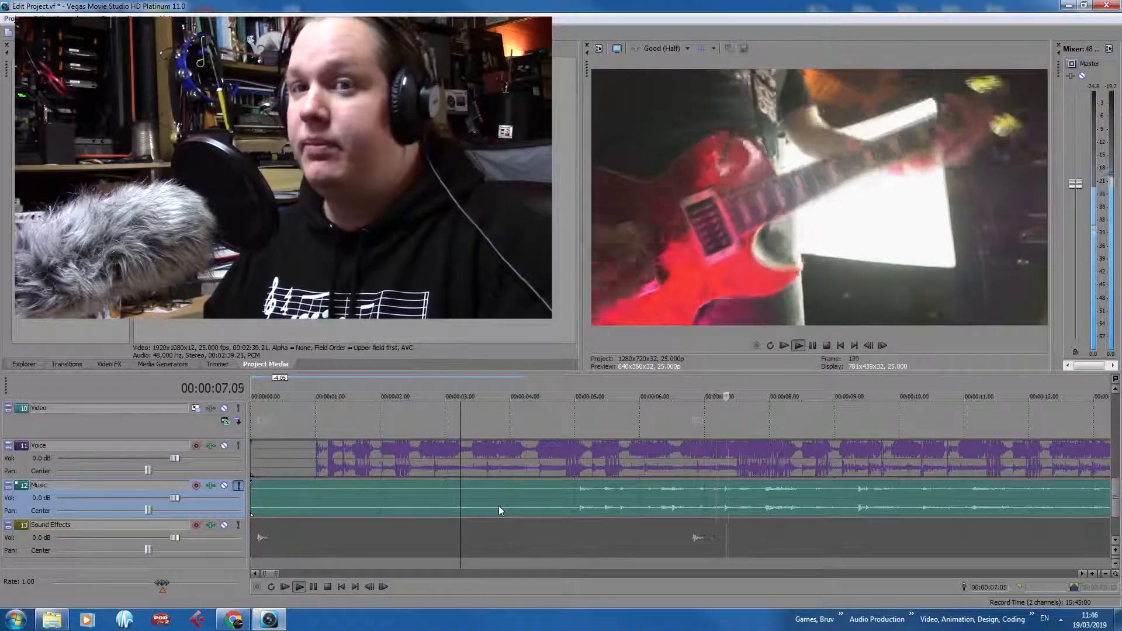
{"action": "left_click", "coordinate": [571, 503]}
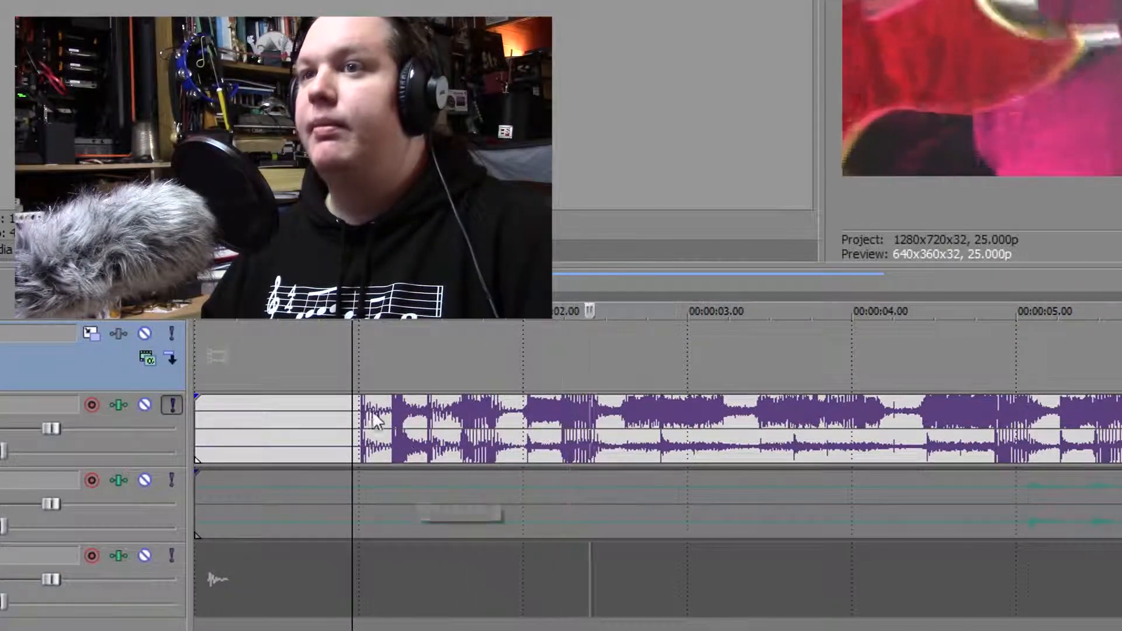
Play the song's opening on the soloed Voice track and place the cursor on its beat at about 00:00:01.15
{"action": "key", "text": "space"}
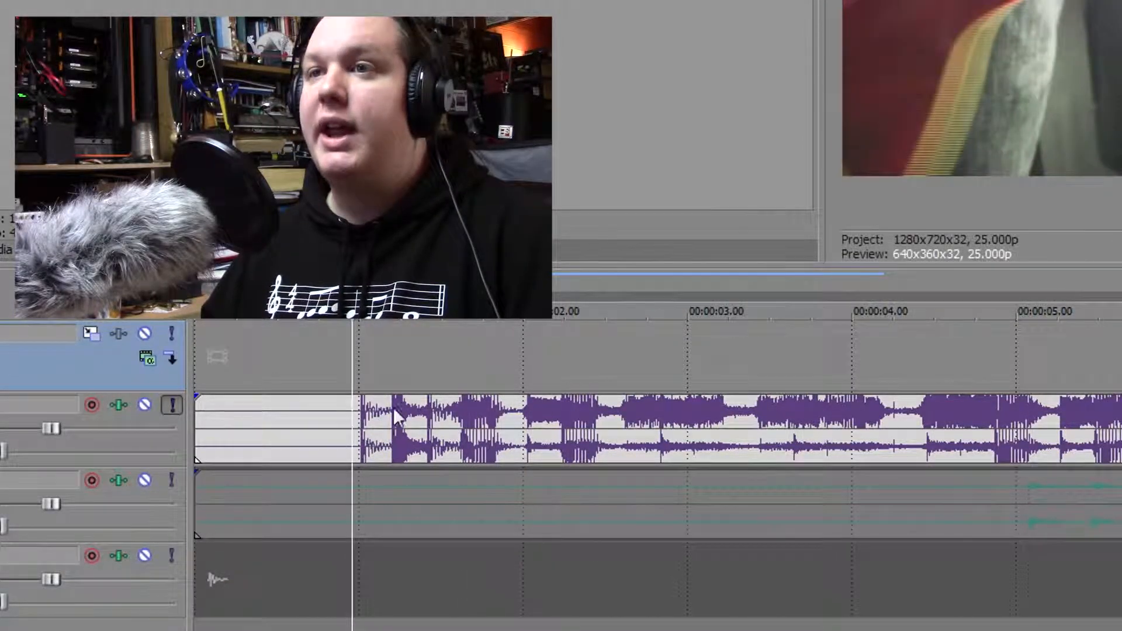
{"action": "left_click", "coordinate": [464, 358]}
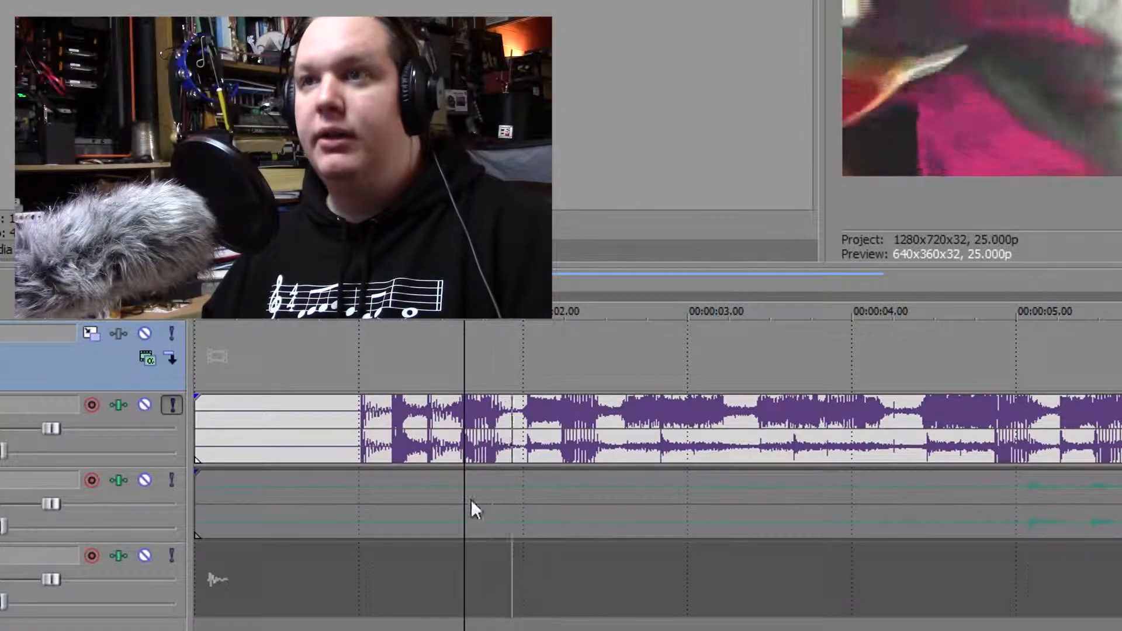
{"action": "scroll", "coordinate": [602, 487], "scroll_direction": "up", "scroll_amount": 3}
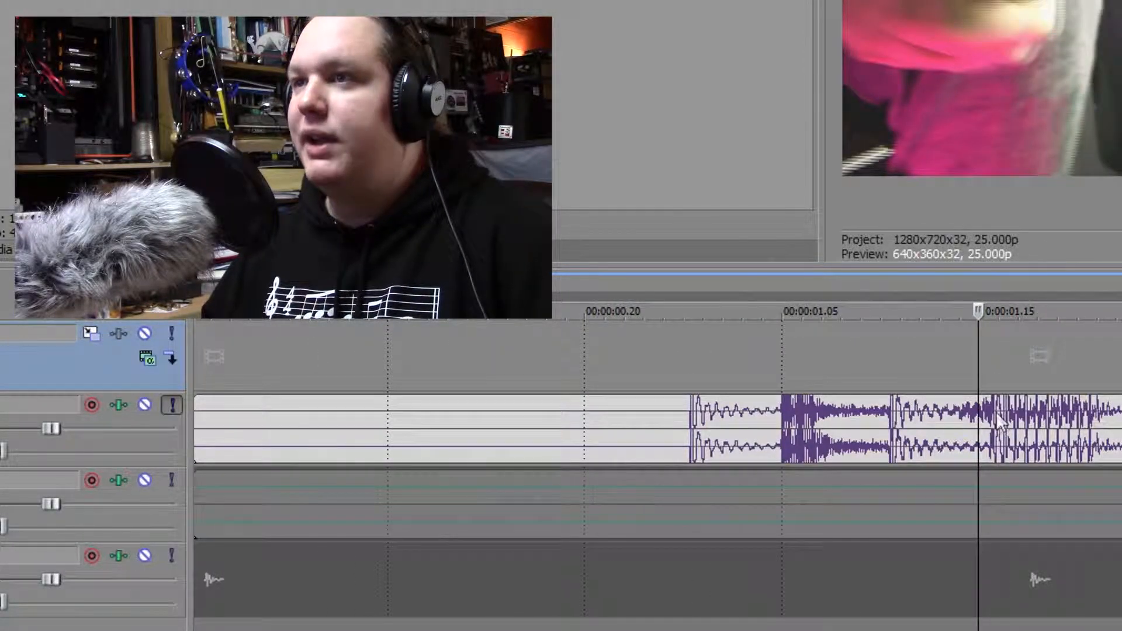
{"action": "scroll", "coordinate": [793, 539], "scroll_direction": "down", "scroll_amount": 5}
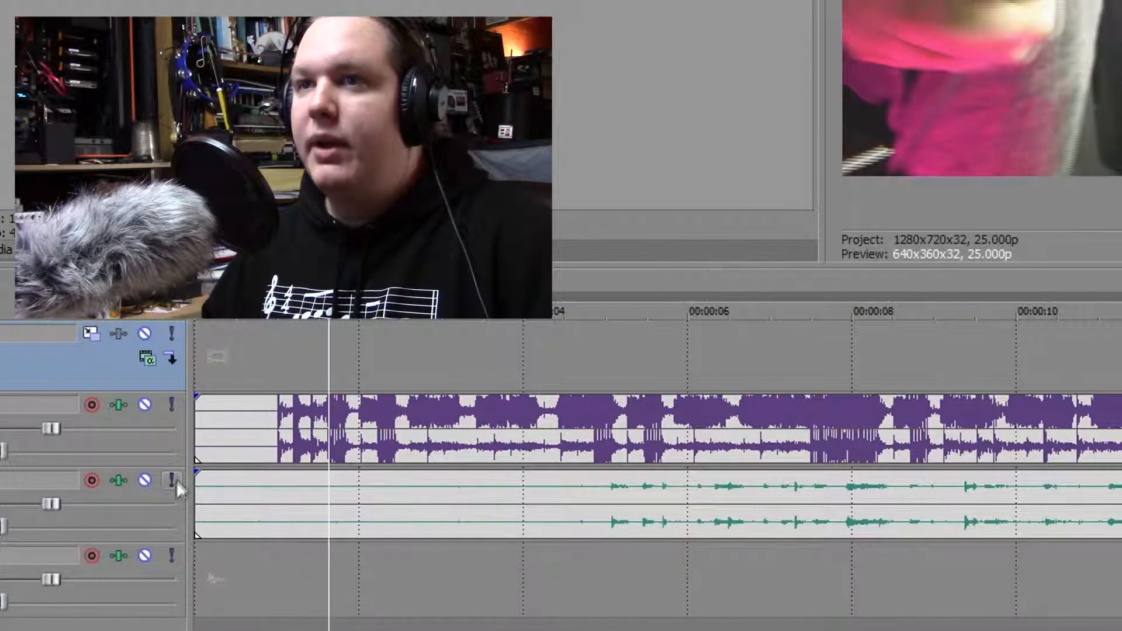
Trim the quiet start off the Music track's camera clip and align its first peak with the song's beat at about 00:00:01.15
{"action": "left_click_drag", "start_coordinate": [199, 510], "coordinate": [380, 543]}
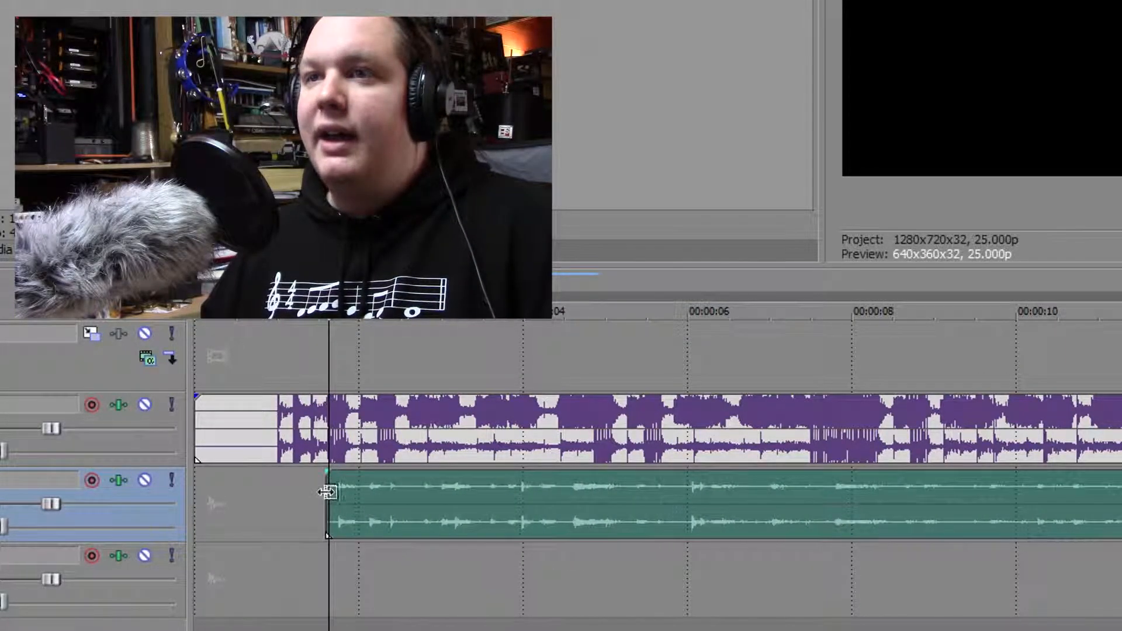
{"action": "scroll", "coordinate": [932, 363], "scroll_direction": "up", "scroll_amount": 5}
{"action": "left_click", "coordinate": [998, 358]}
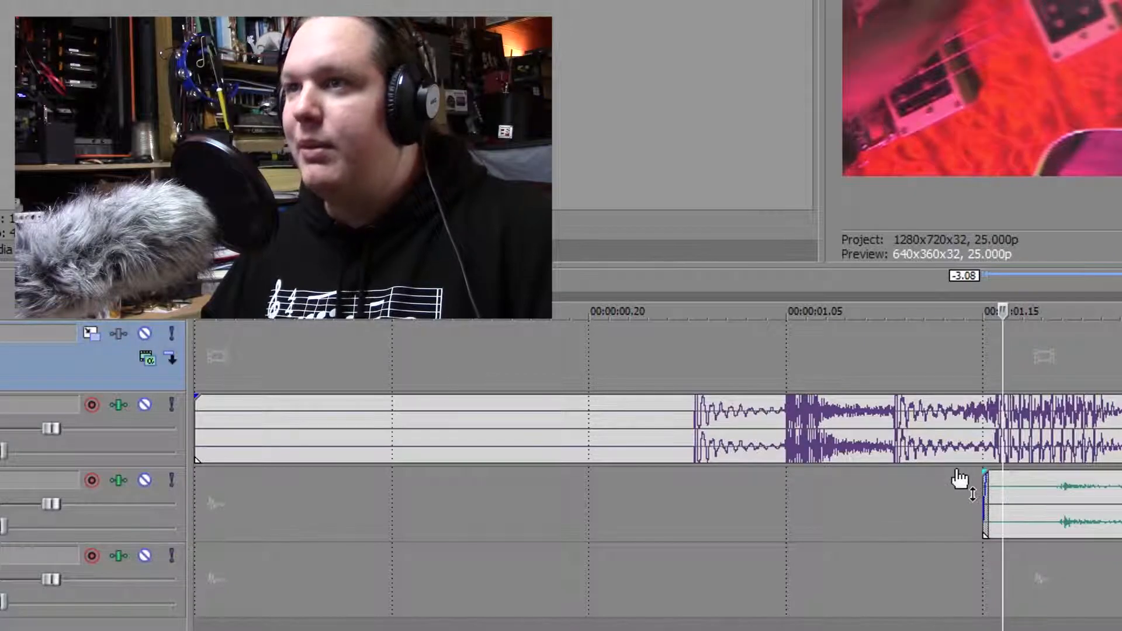
{"action": "scroll", "coordinate": [959, 468], "scroll_direction": "down", "scroll_amount": 2}
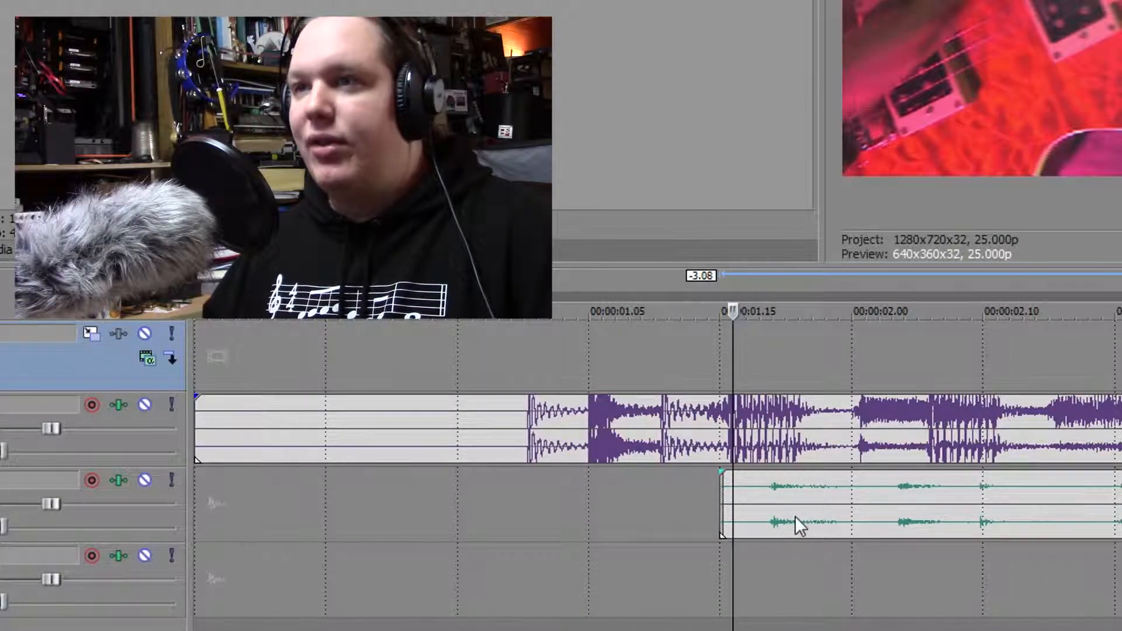
{"action": "left_click_drag", "start_coordinate": [797, 520], "coordinate": [762, 518]}
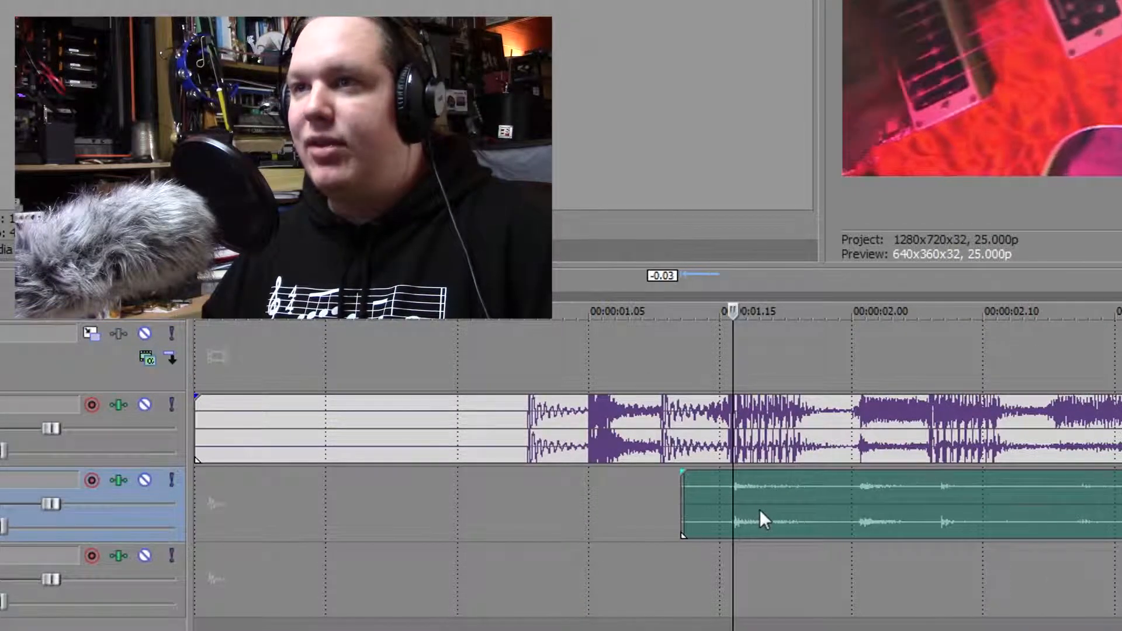
Solo the Music track and listen to the camera clip from just before its start, ending the solo when done
{"action": "left_click", "coordinate": [170, 481]}
{"action": "left_click", "coordinate": [657, 512]}
{"action": "key", "text": "space"}
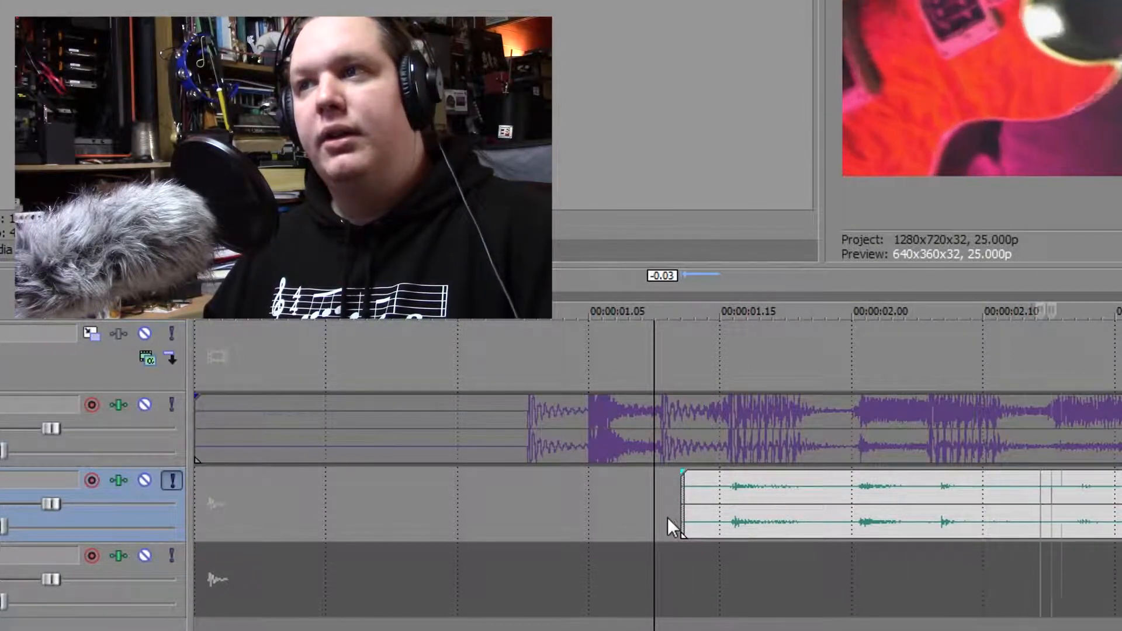
{"action": "key", "text": "space"}
{"action": "left_click", "coordinate": [172, 481]}
Solo the Voice track and play the song's opening from about 00:00:00.15 to compare its timing
{"action": "left_click", "coordinate": [172, 404]}
{"action": "left_click", "coordinate": [392, 359]}
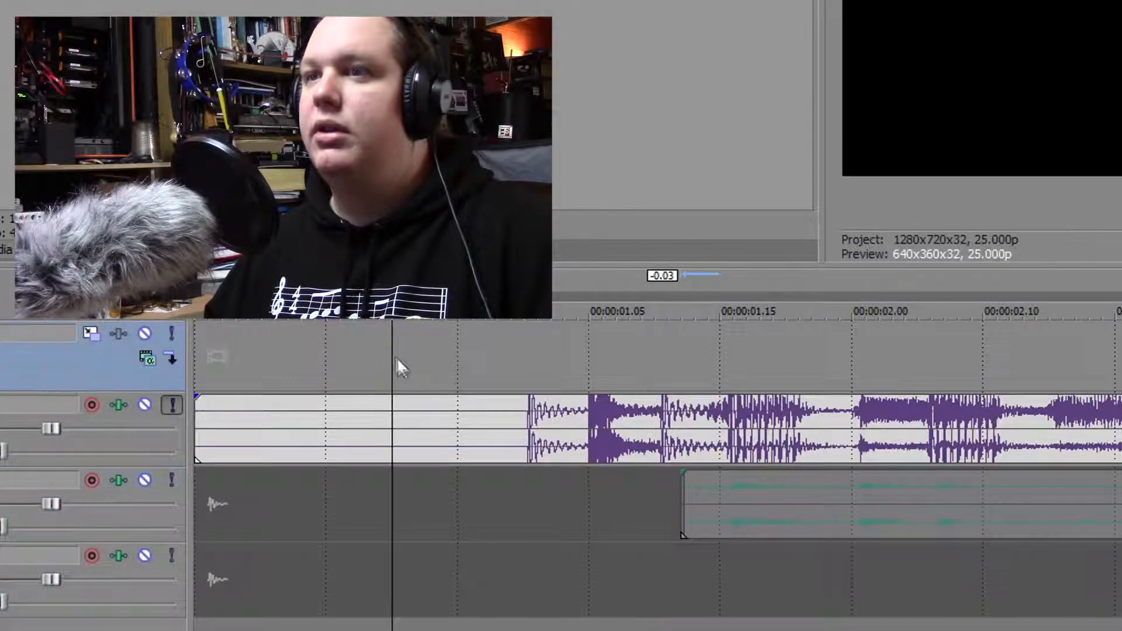
{"action": "key", "text": "space"}
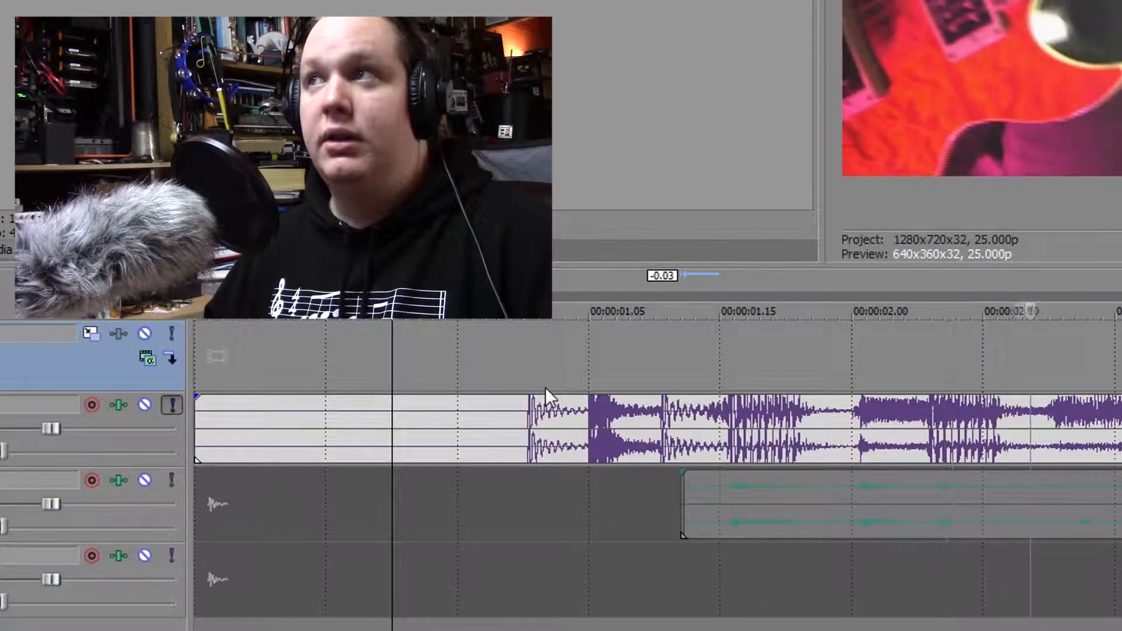
{"action": "key", "text": "space"}
Set the video preview quality to Draft (Half)
{"action": "left_click", "coordinate": [667, 48]}
{"action": "mouse_move", "coordinate": [681, 64]}
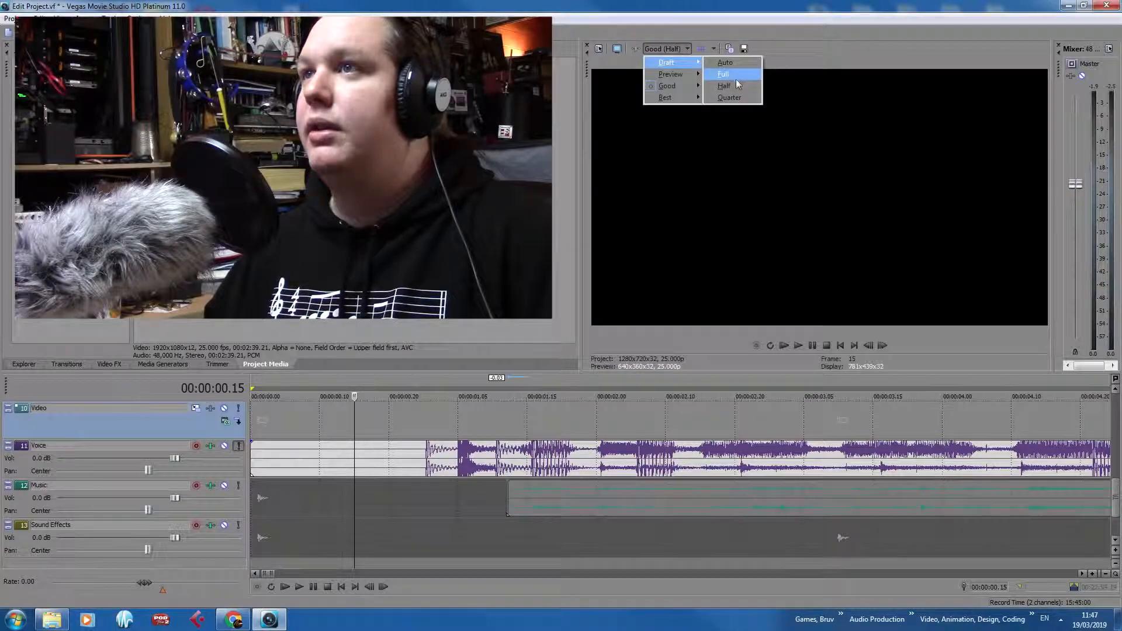
{"action": "left_click", "coordinate": [725, 85]}
Play both audio tracks together from 00:00:00.21 and raise the Music track's volume to 2.4 dB
{"action": "left_click", "coordinate": [397, 434]}
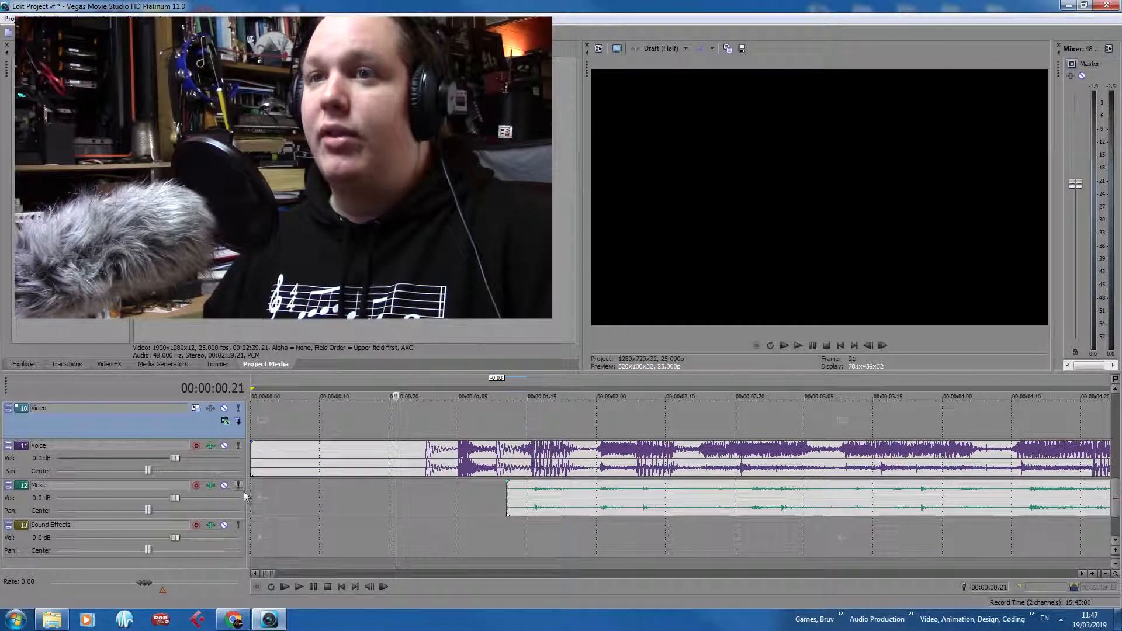
{"action": "key", "text": "space"}
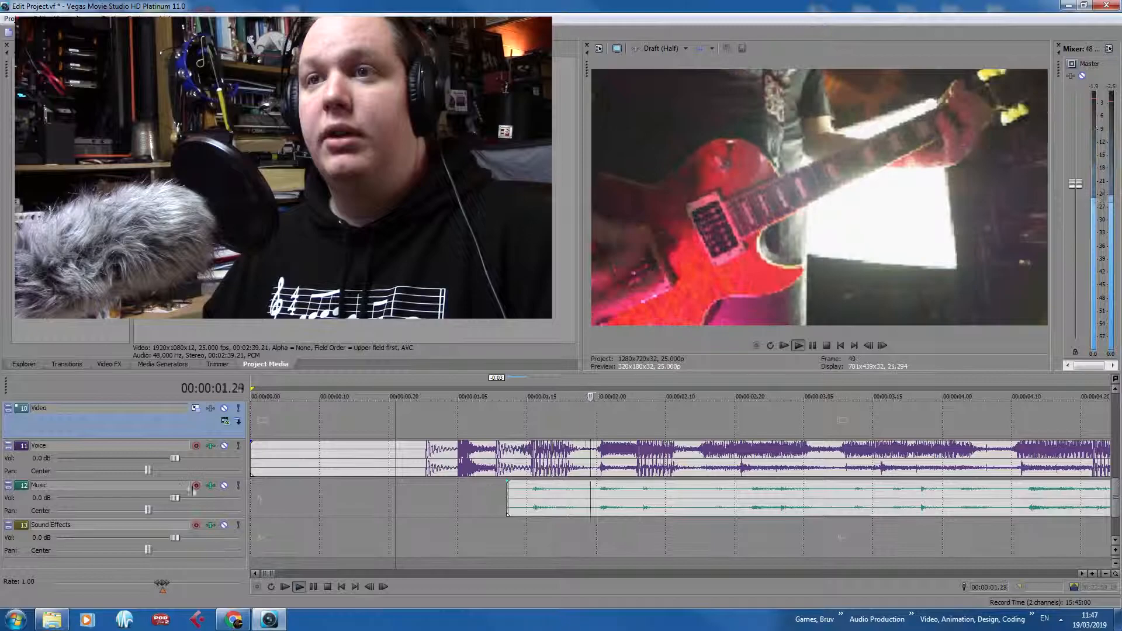
{"action": "left_click_drag", "start_coordinate": [174, 498], "coordinate": [201, 499]}
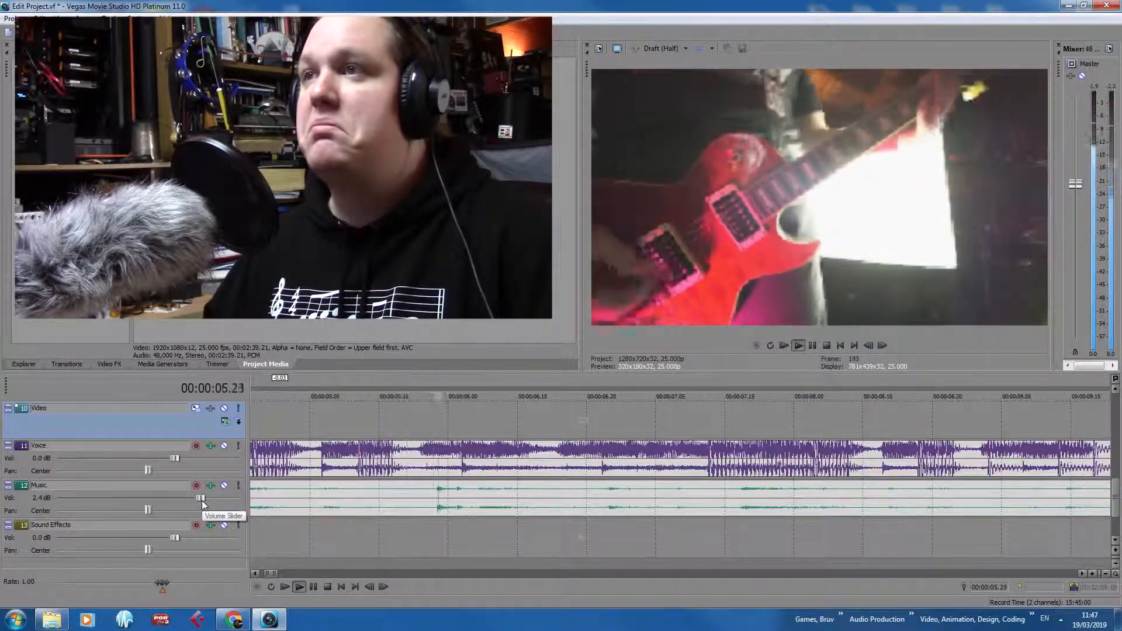
{"action": "key", "text": "space"}
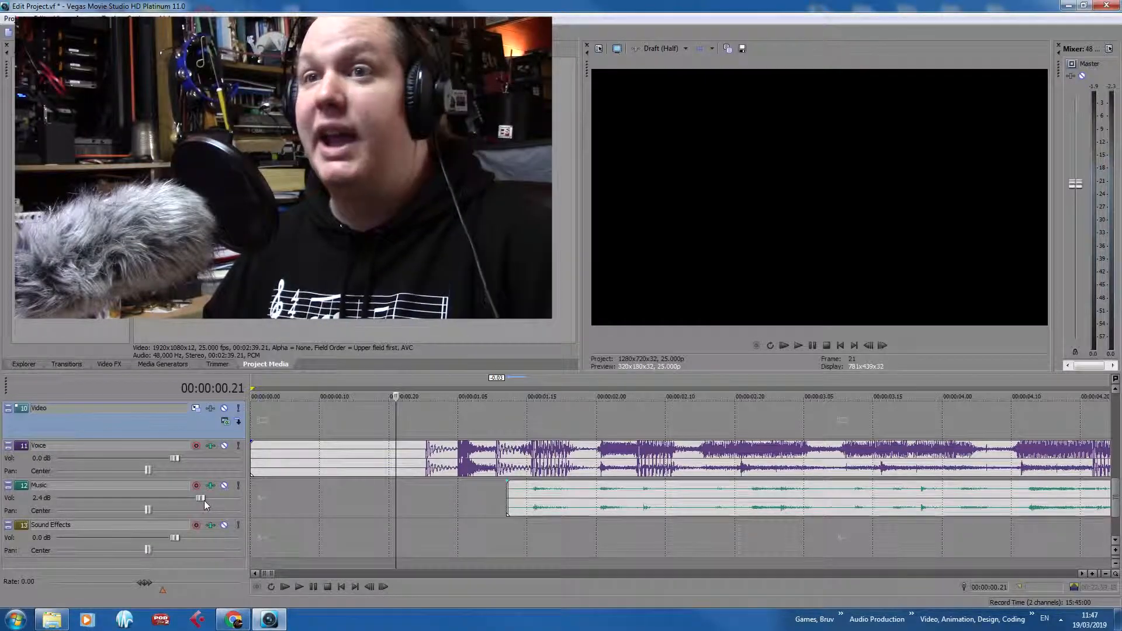
Lower the Music track's volume to -Inf and play the footage against the song to check the sync
{"action": "left_click_drag", "start_coordinate": [200, 498], "coordinate": [57, 498]}
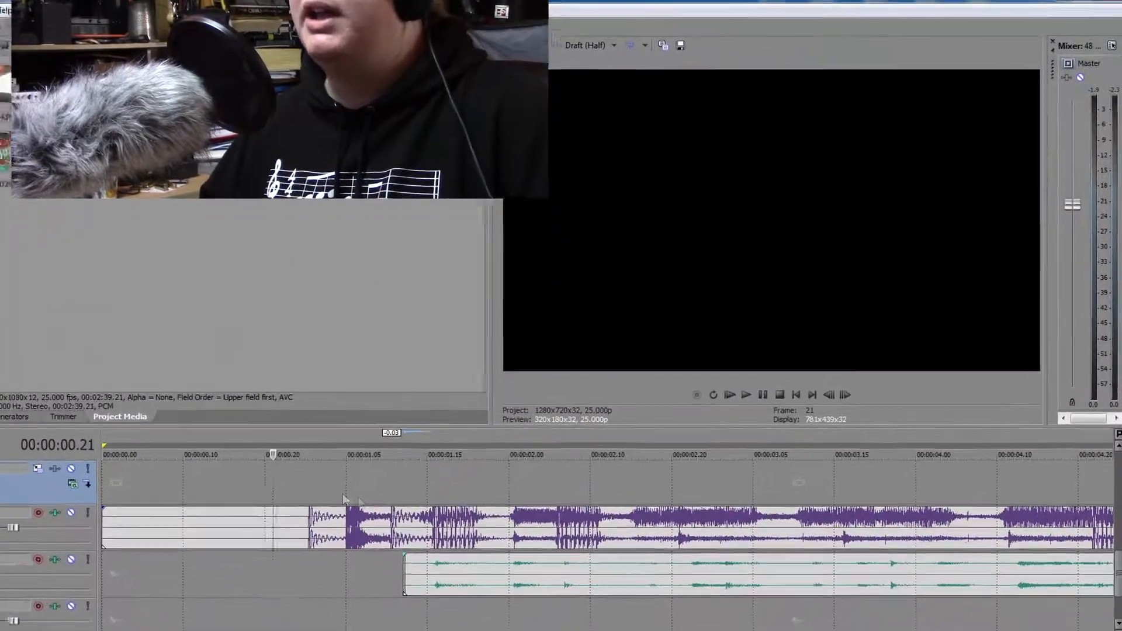
{"action": "key", "text": "space"}
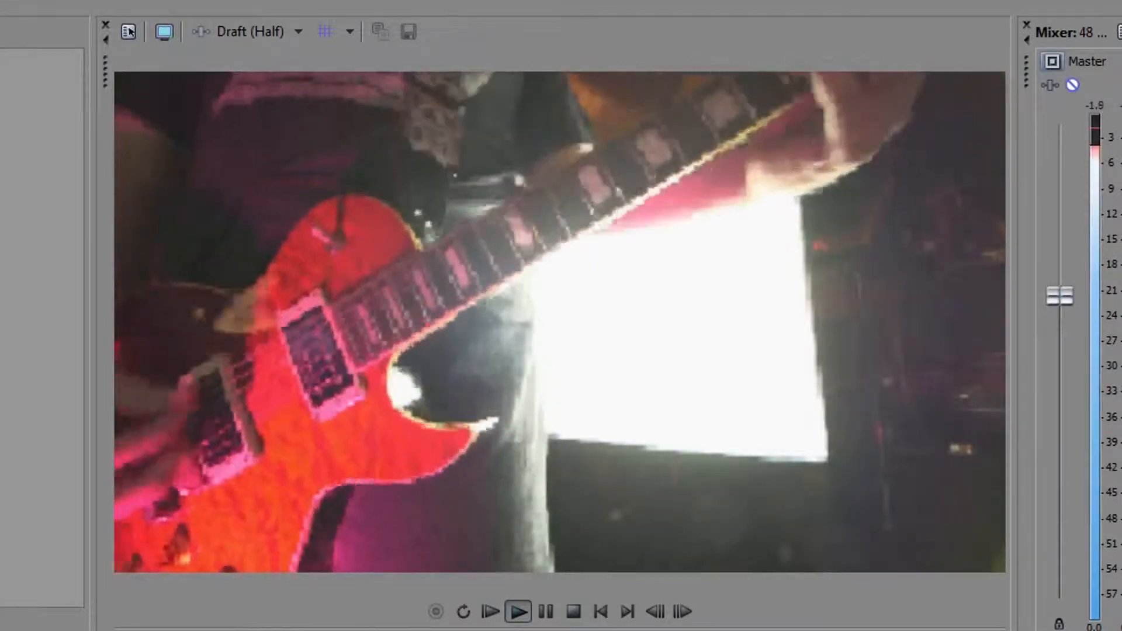
{"action": "key", "text": "space"}
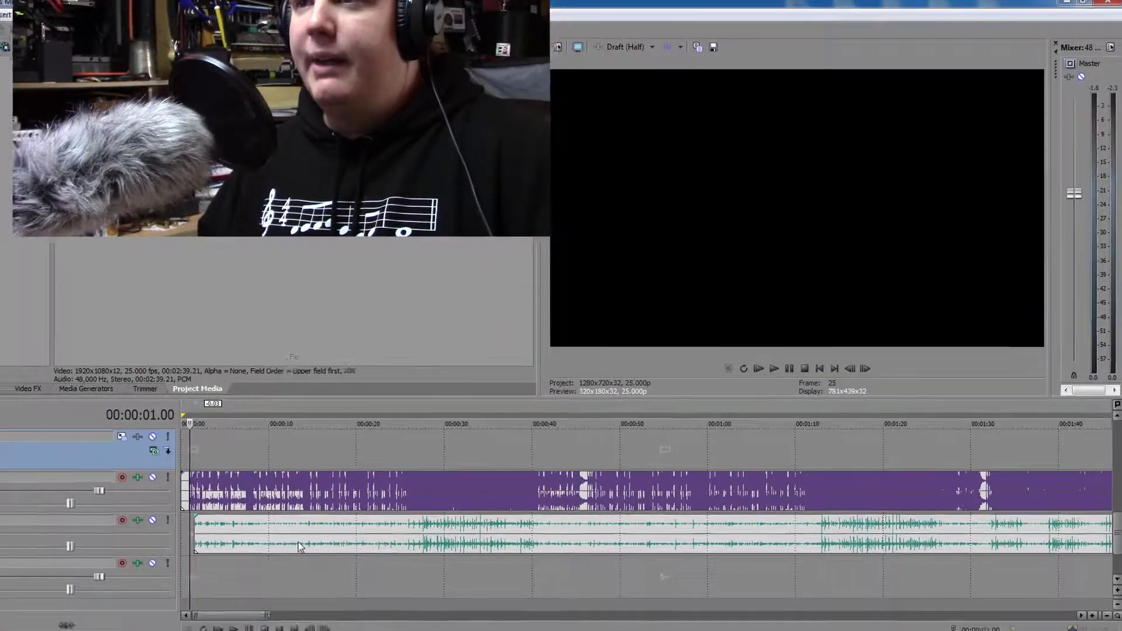
Delete the camera audio clip from the Music track
{"action": "left_click", "coordinate": [359, 506]}
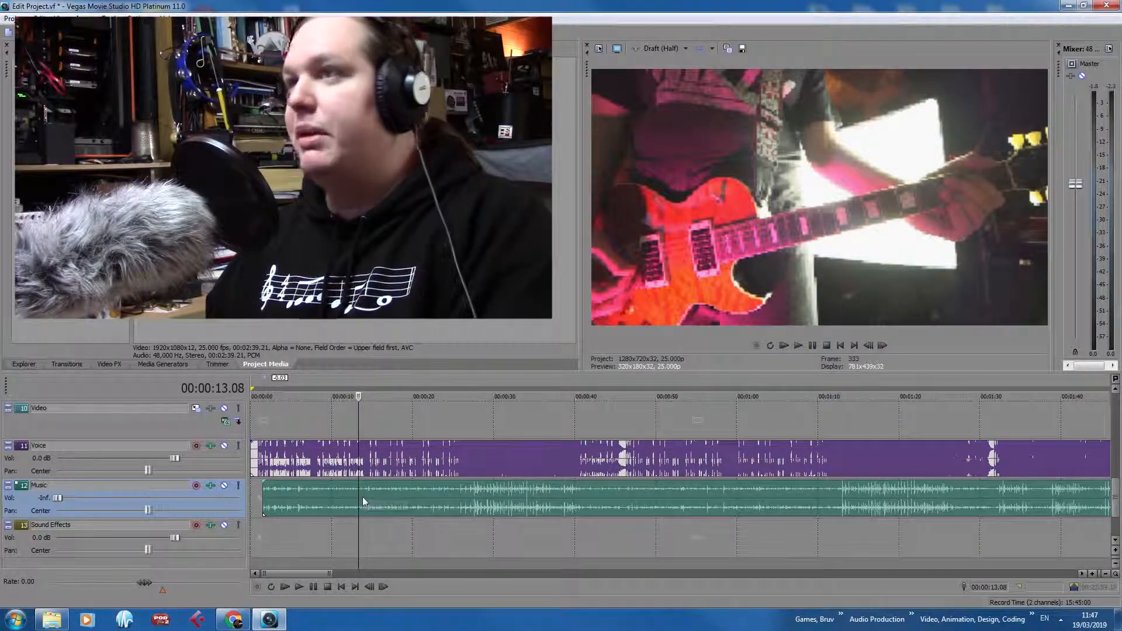
{"action": "key", "text": "Delete"}
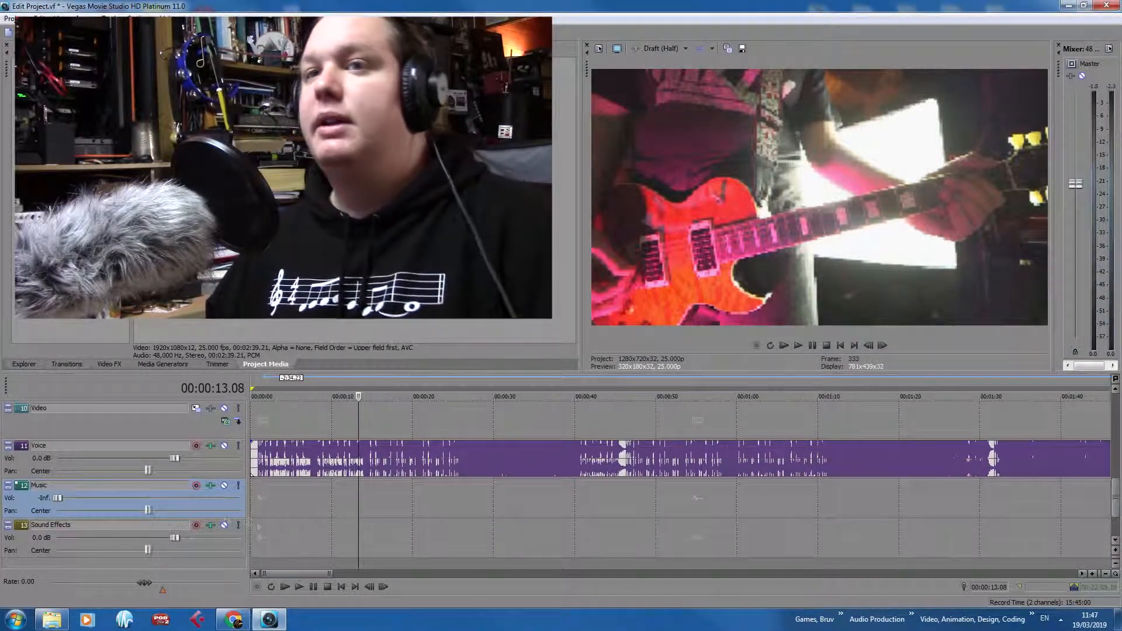
Rename the Voice track as Track, and both the Music and Sound Effects tracks as Cam Audio
{"action": "double_click", "coordinate": [58, 448]}
{"action": "type", "text": "M"}
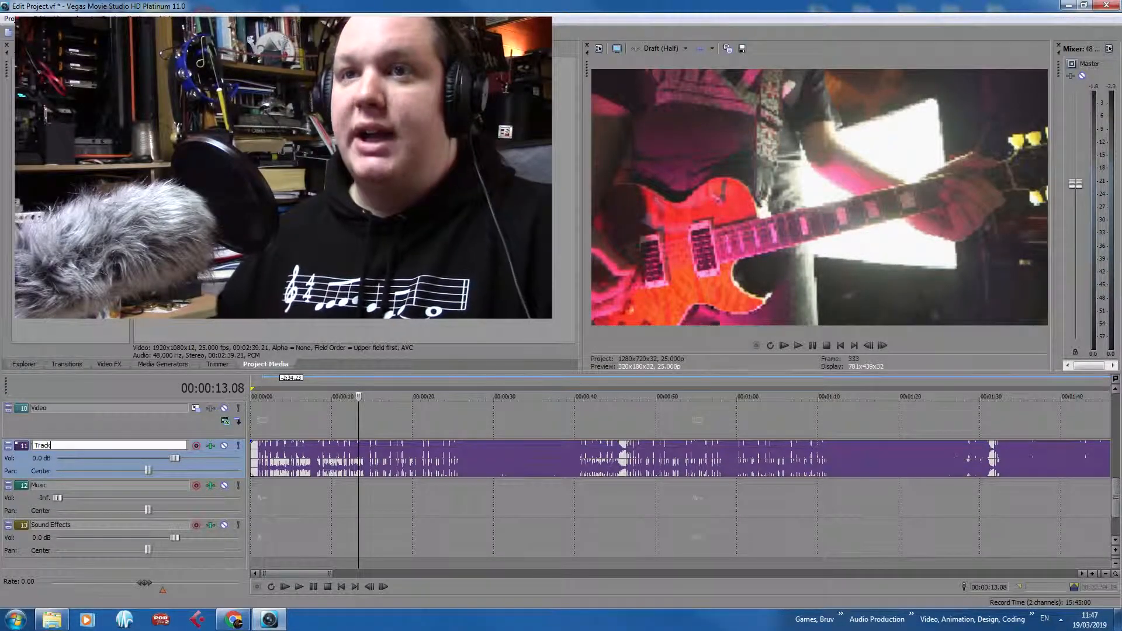
{"action": "double_click", "coordinate": [40, 487]}
{"action": "type", "text": "Cam Audio"}
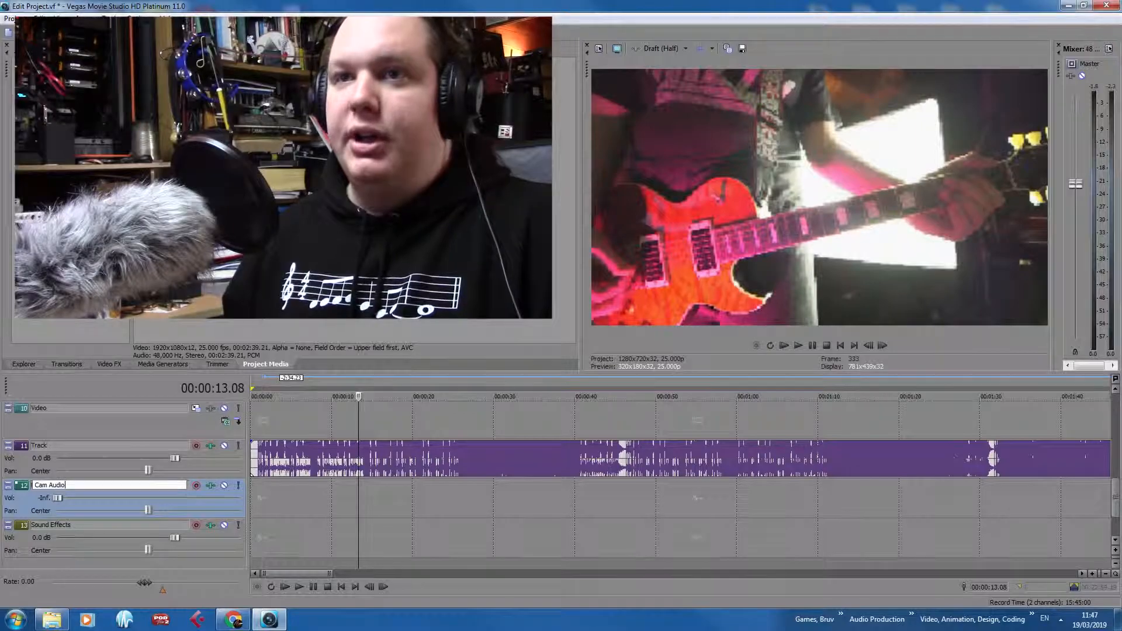
{"action": "double_click", "coordinate": [57, 527]}
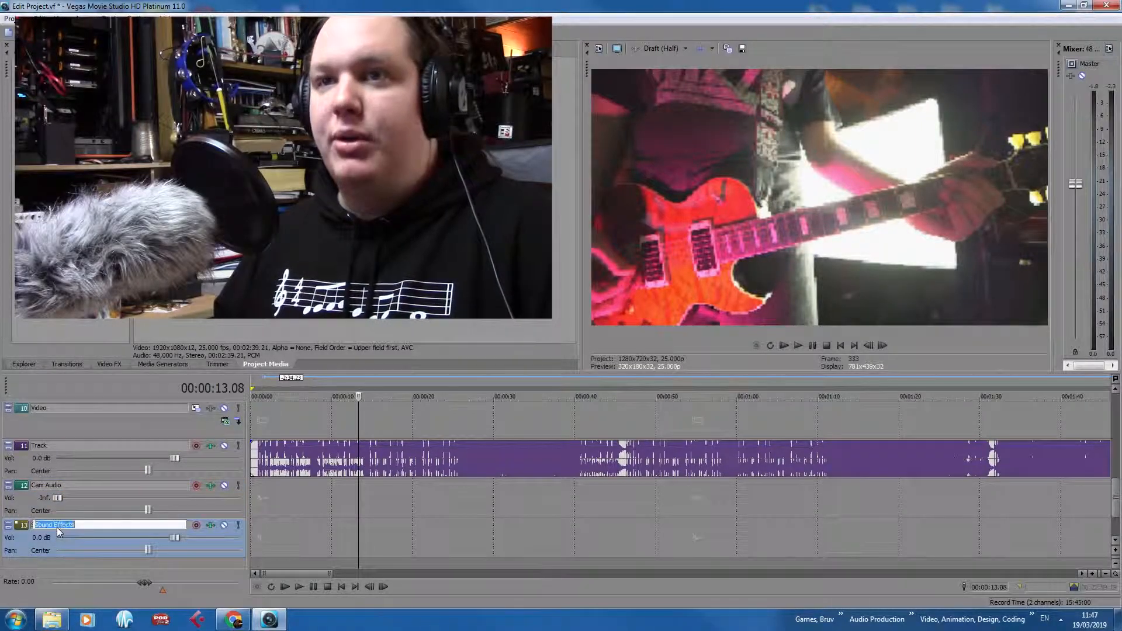
{"action": "type", "text": "Cam Audio"}
{"action": "key", "text": "Return"}
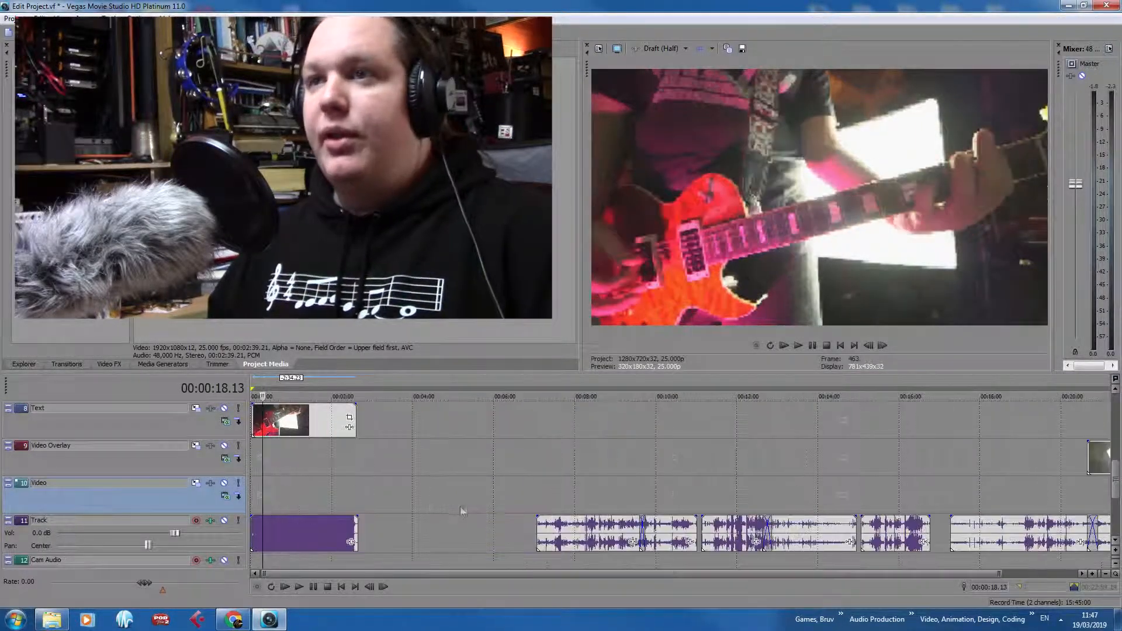
Examine the waveform on the lower Cam Audio track and play it around 00:03:27 to locate a sync cue
{"action": "scroll", "coordinate": [418, 513], "scroll_direction": "up", "scroll_amount": 4}
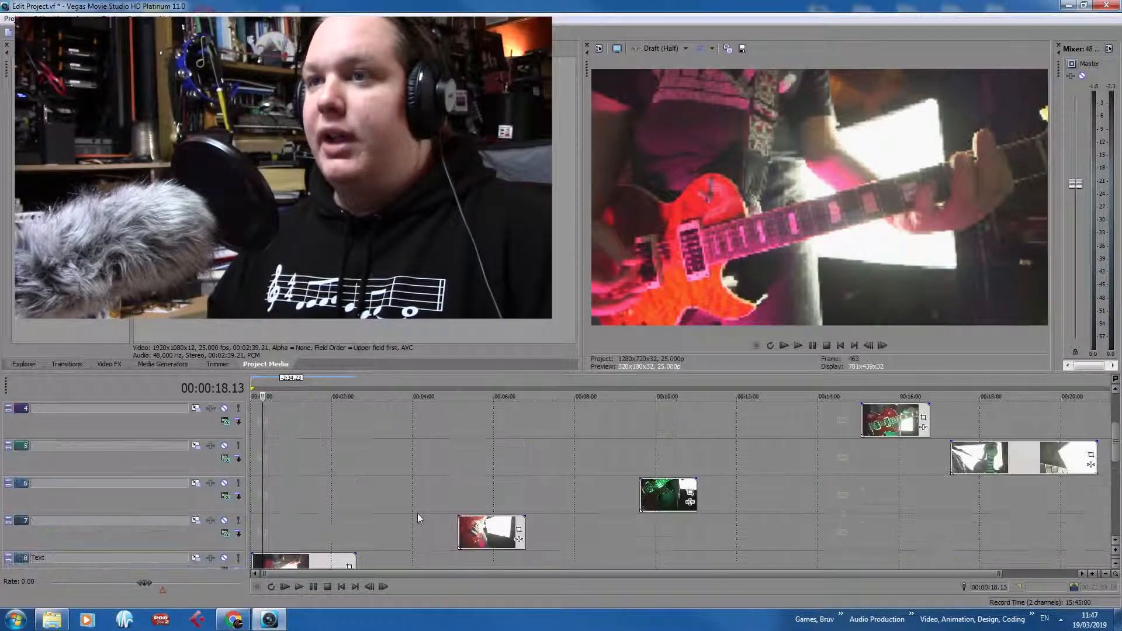
{"action": "left_click", "coordinate": [493, 539]}
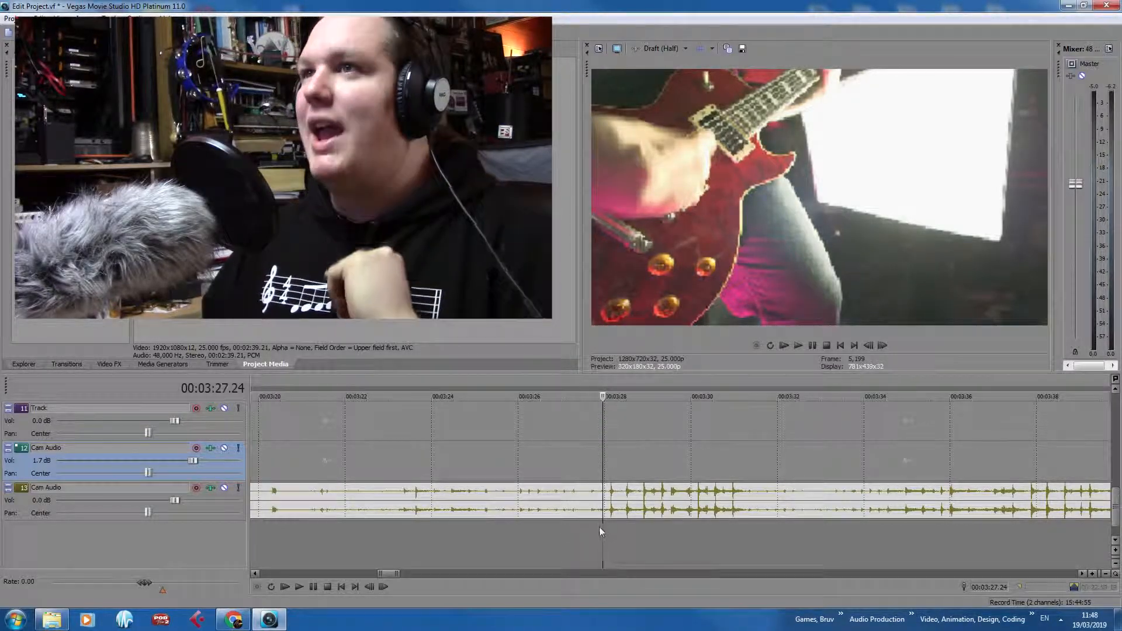
{"action": "scroll", "coordinate": [599, 527], "scroll_direction": "down", "scroll_amount": 2}
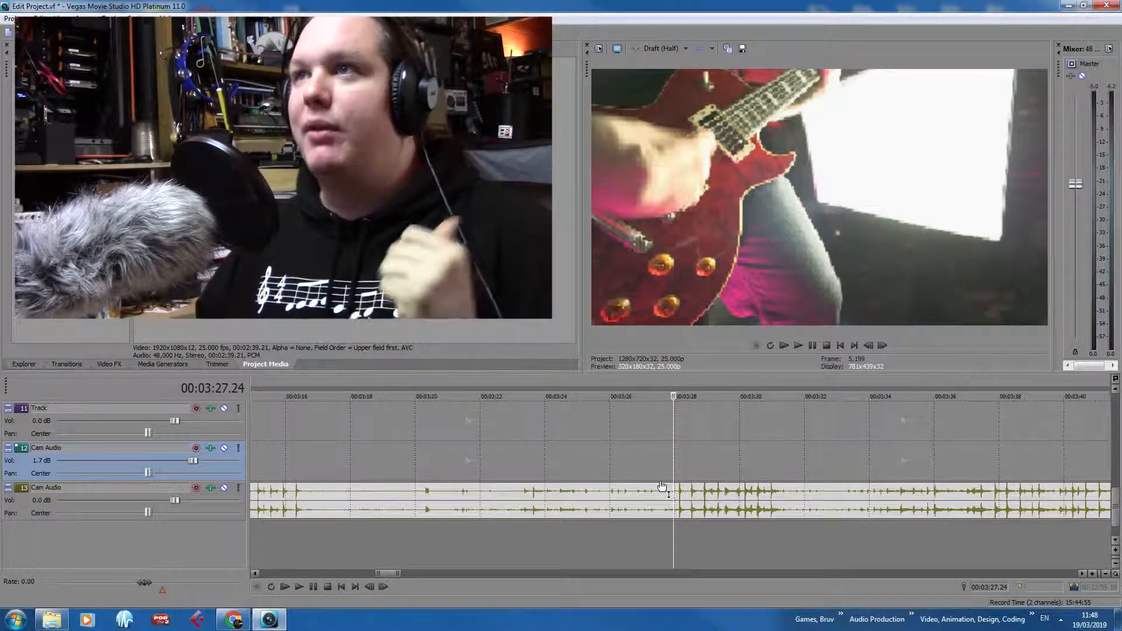
{"action": "scroll", "coordinate": [587, 465], "scroll_direction": "down", "scroll_amount": 3}
{"action": "scroll", "coordinate": [660, 485], "scroll_direction": "up", "scroll_amount": 2}
{"action": "left_click", "coordinate": [642, 476]}
{"action": "key", "text": "space"}
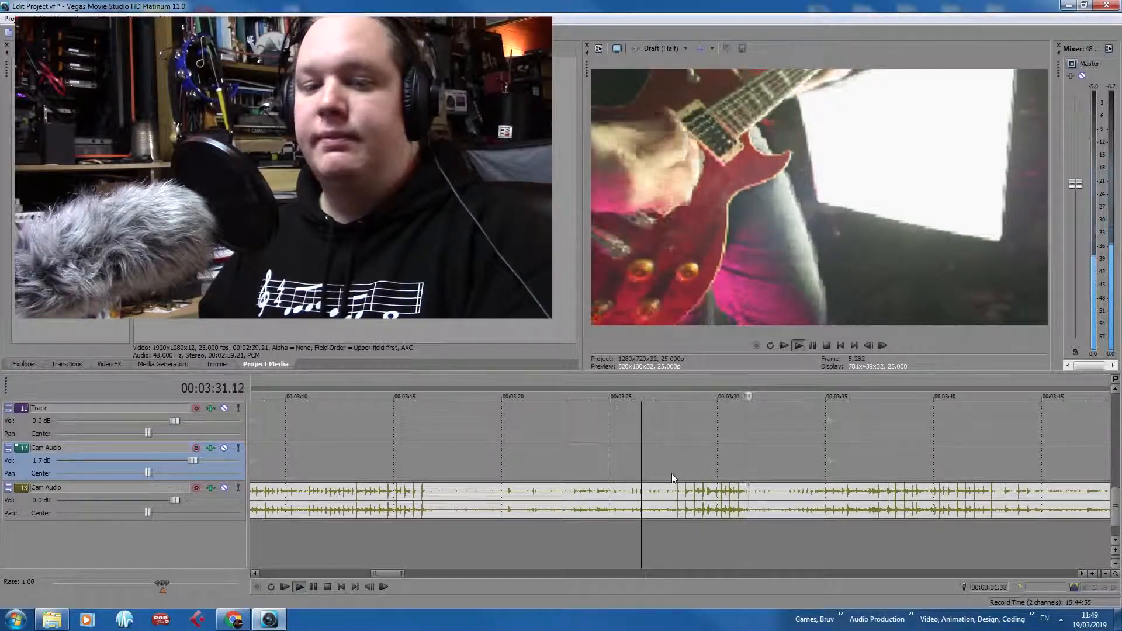
{"action": "left_click", "coordinate": [669, 472]}
{"action": "key", "text": "space"}
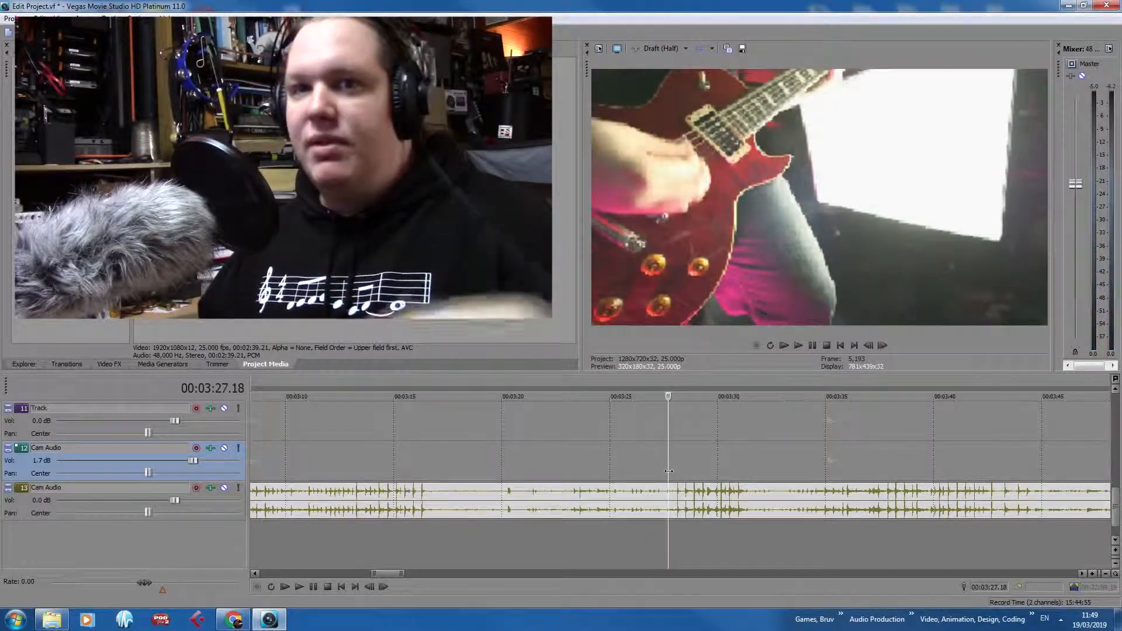
{"action": "scroll", "coordinate": [615, 442], "scroll_direction": "down", "scroll_amount": 1}
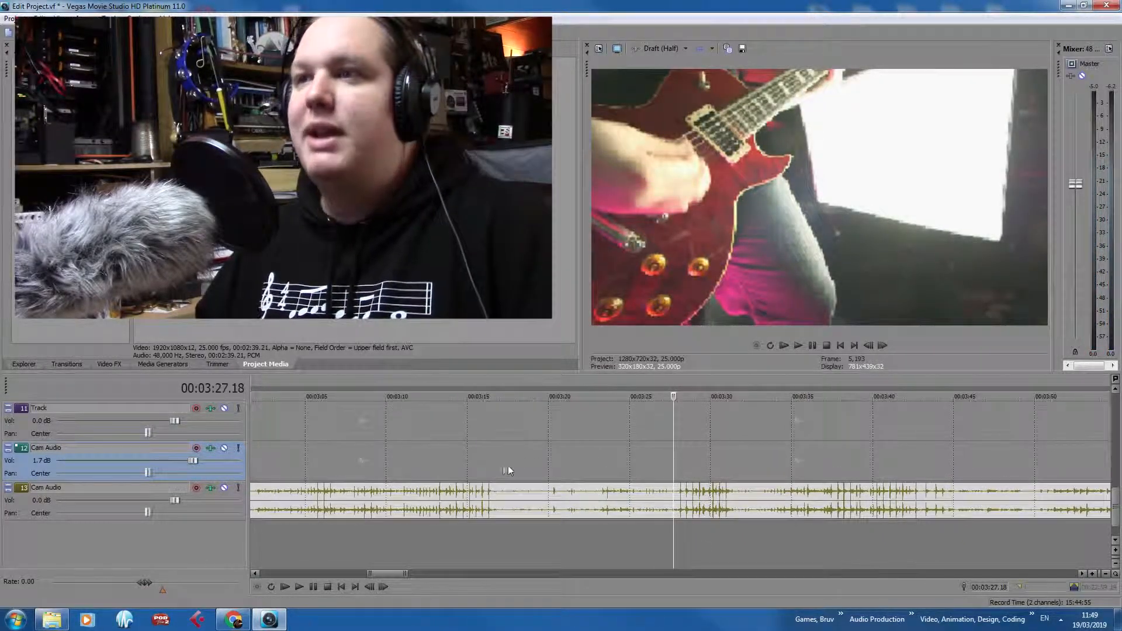
{"action": "scroll", "coordinate": [619, 499], "scroll_direction": "down", "scroll_amount": 2}
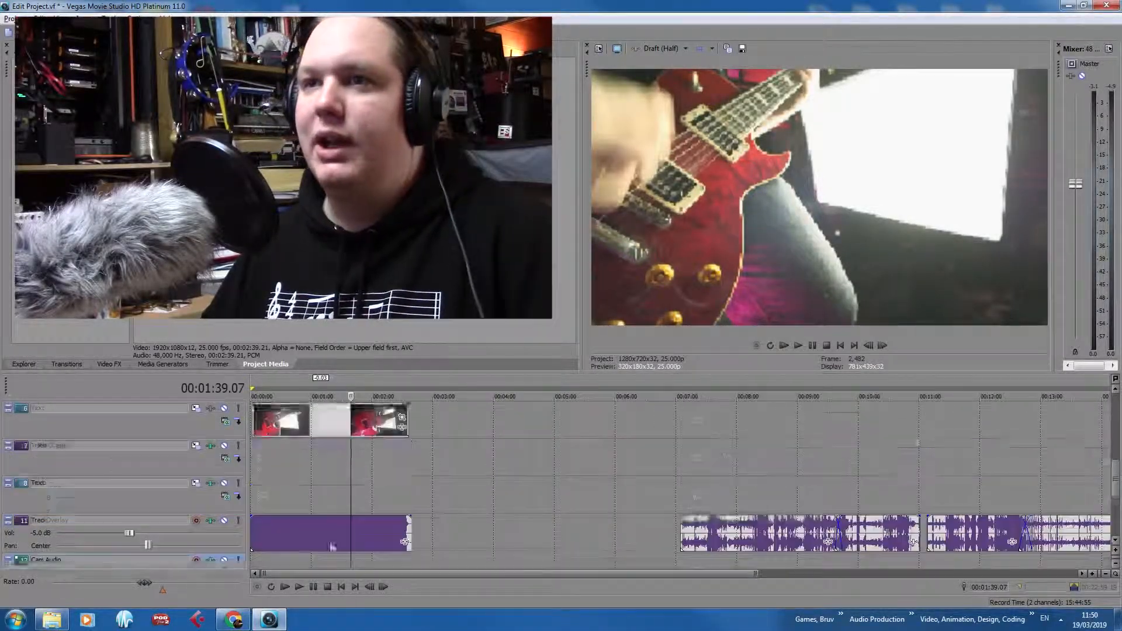
Bring the start of the track 7 clip back to about 00:00:57 and delete its audio from the lower Cam Audio track
{"action": "left_click_drag", "start_coordinate": [412, 459], "coordinate": [367, 457]}
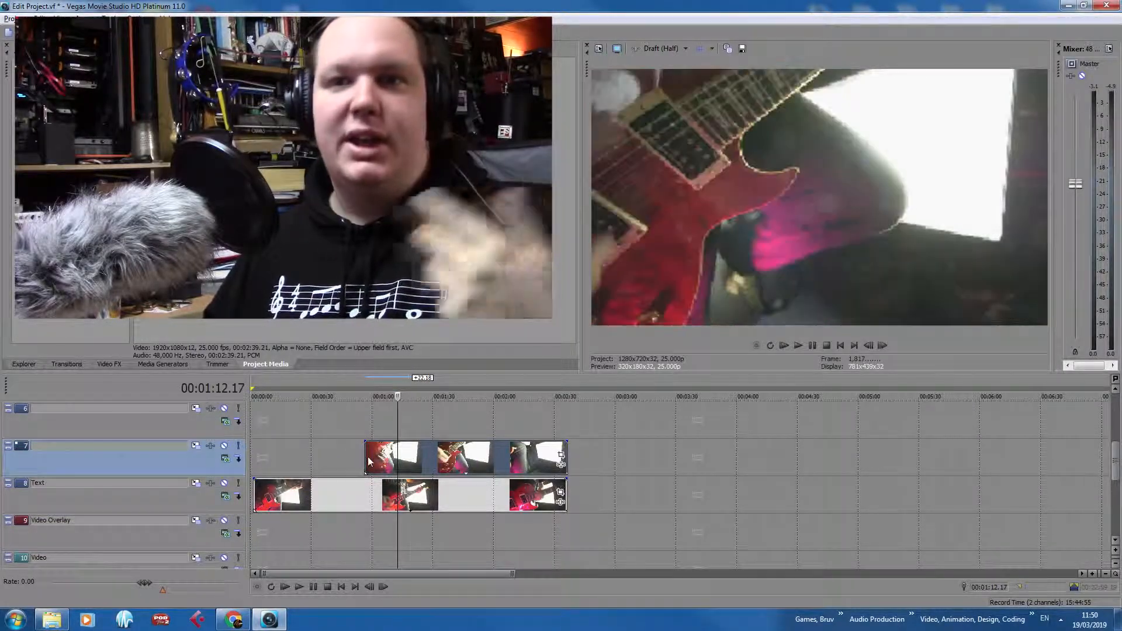
{"action": "scroll", "coordinate": [586, 518], "scroll_direction": "down", "scroll_amount": 4}
{"action": "scroll", "coordinate": [544, 514], "scroll_direction": "down", "scroll_amount": 3}
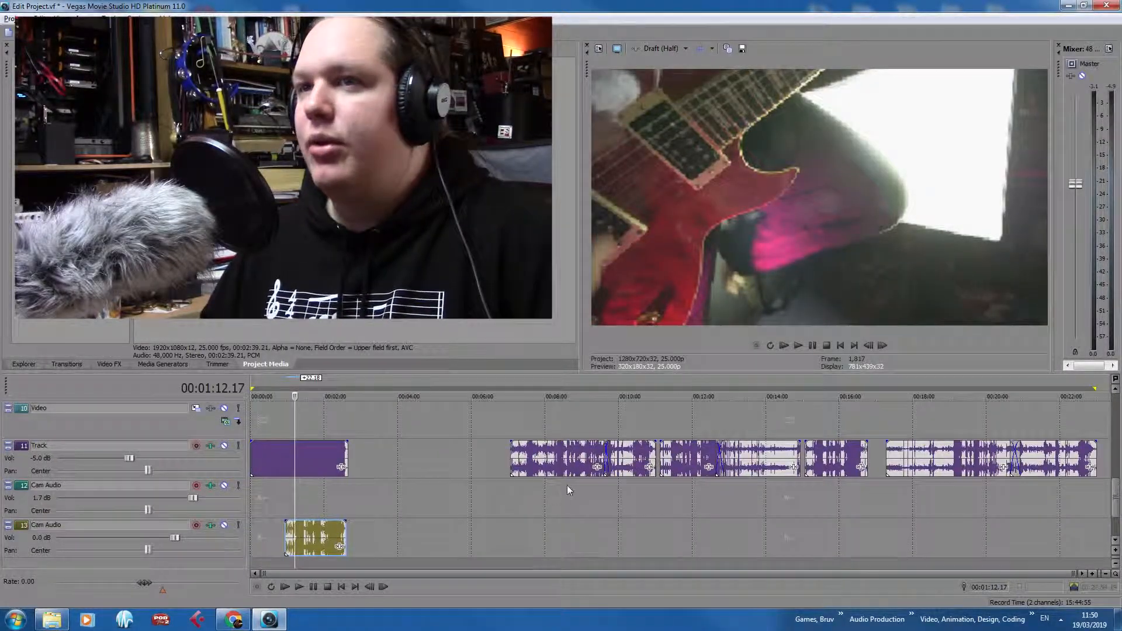
{"action": "left_click", "coordinate": [337, 538]}
{"action": "key", "text": "Delete"}
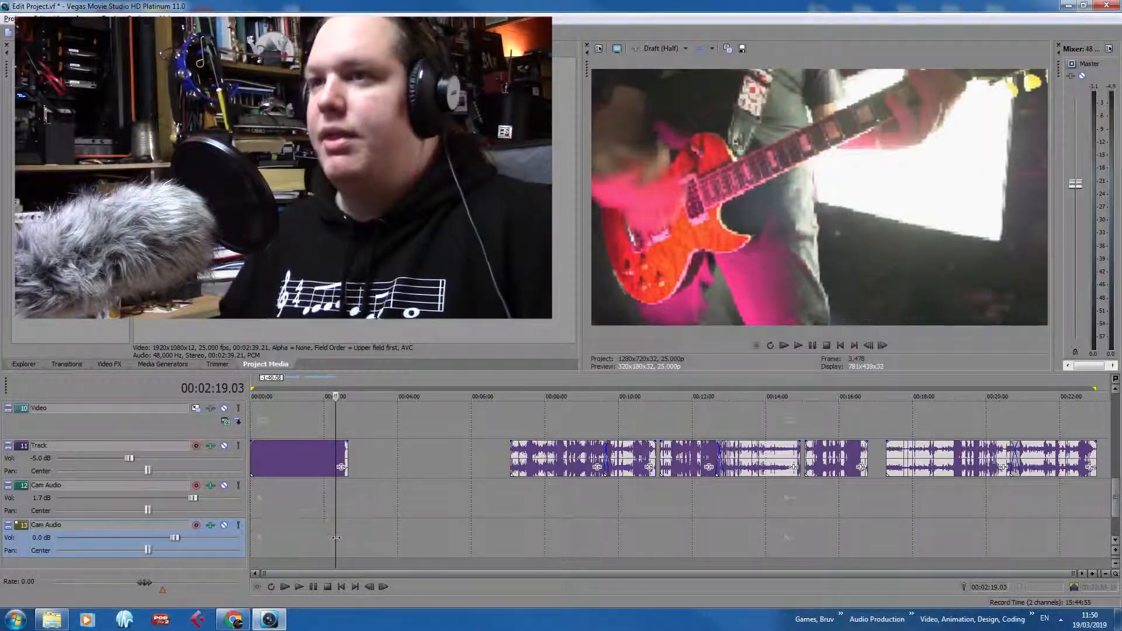
{"action": "left_click", "coordinate": [510, 465]}
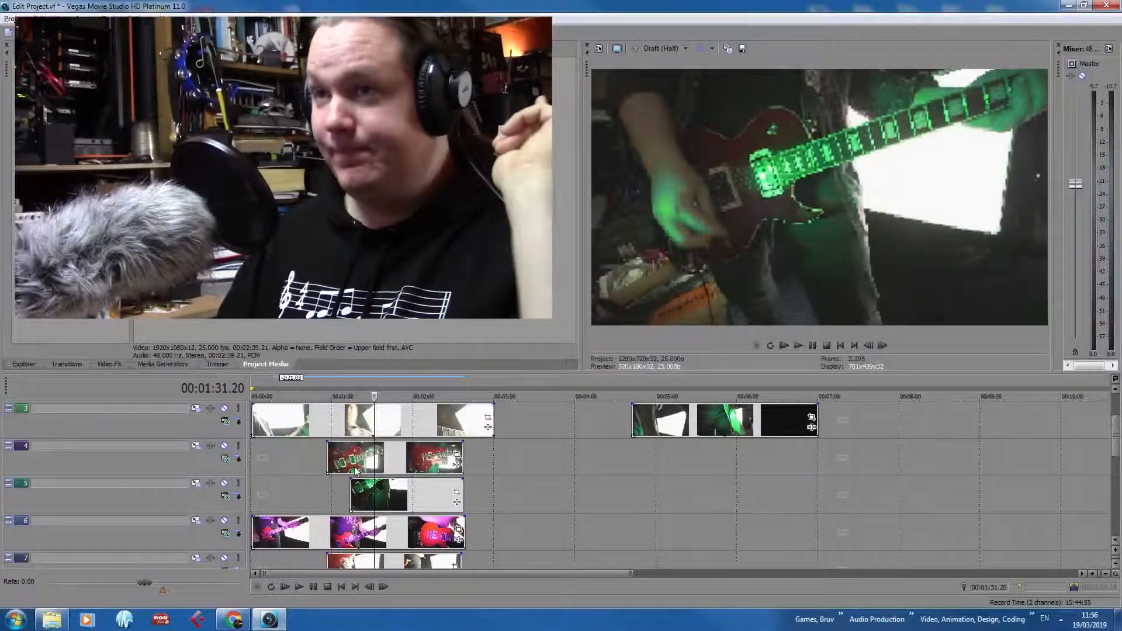
Review how the camera clips line up across all the video tracks and the song
{"action": "scroll", "coordinate": [379, 500], "scroll_direction": "up", "scroll_amount": 1}
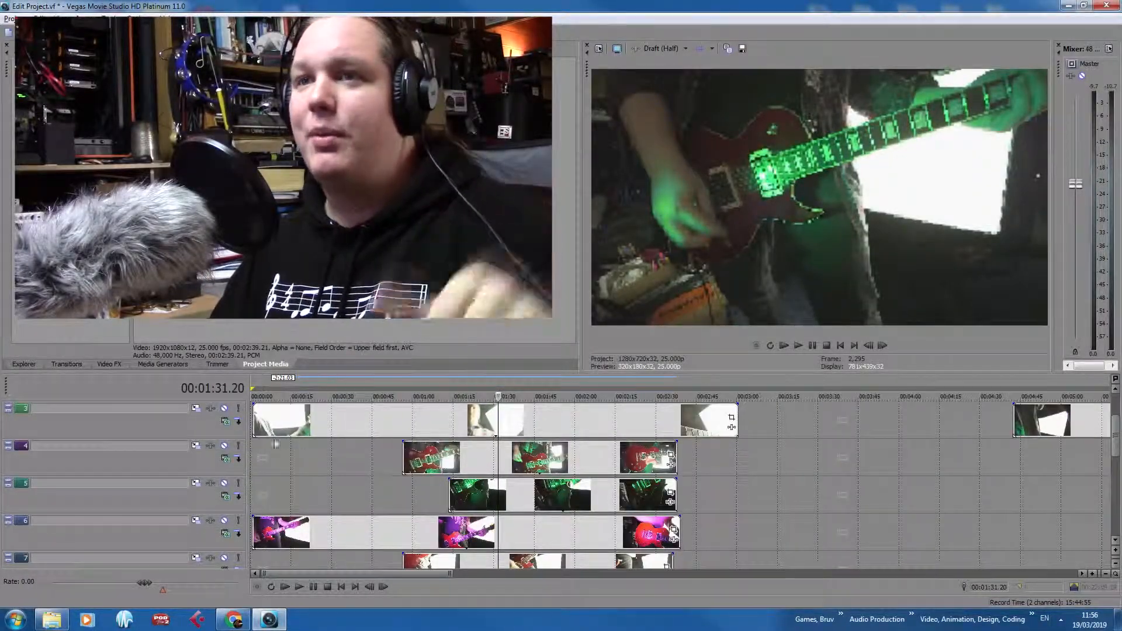
{"action": "scroll", "coordinate": [359, 498], "scroll_direction": "down", "scroll_amount": 2}
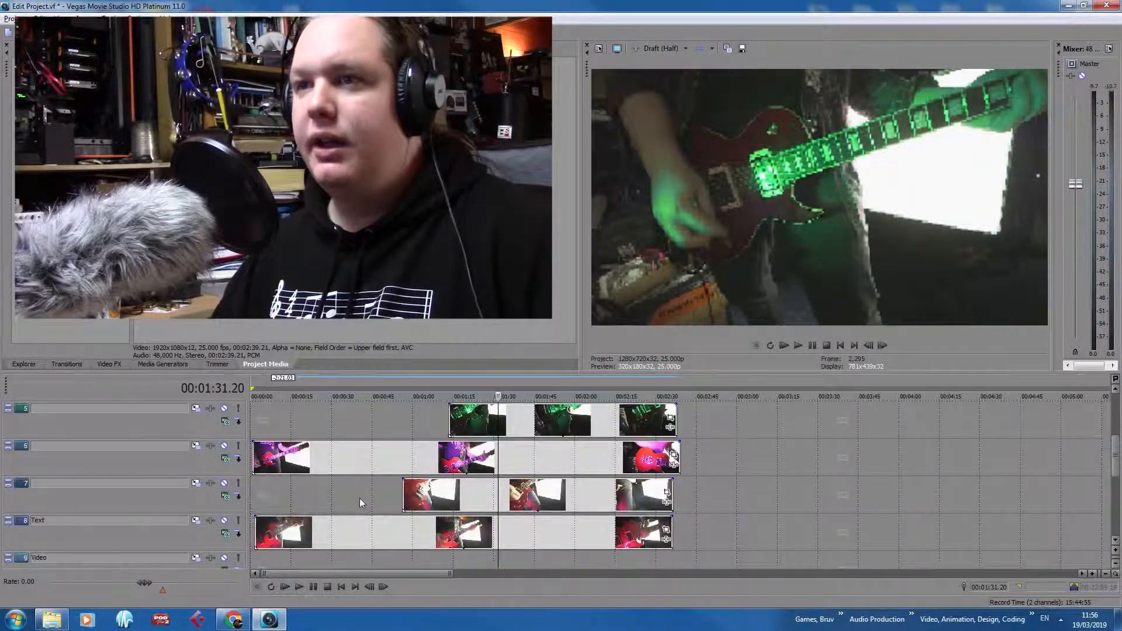
{"action": "scroll", "coordinate": [478, 513], "scroll_direction": "down", "scroll_amount": 2}
{"action": "scroll", "coordinate": [479, 513], "scroll_direction": "up", "scroll_amount": 6}
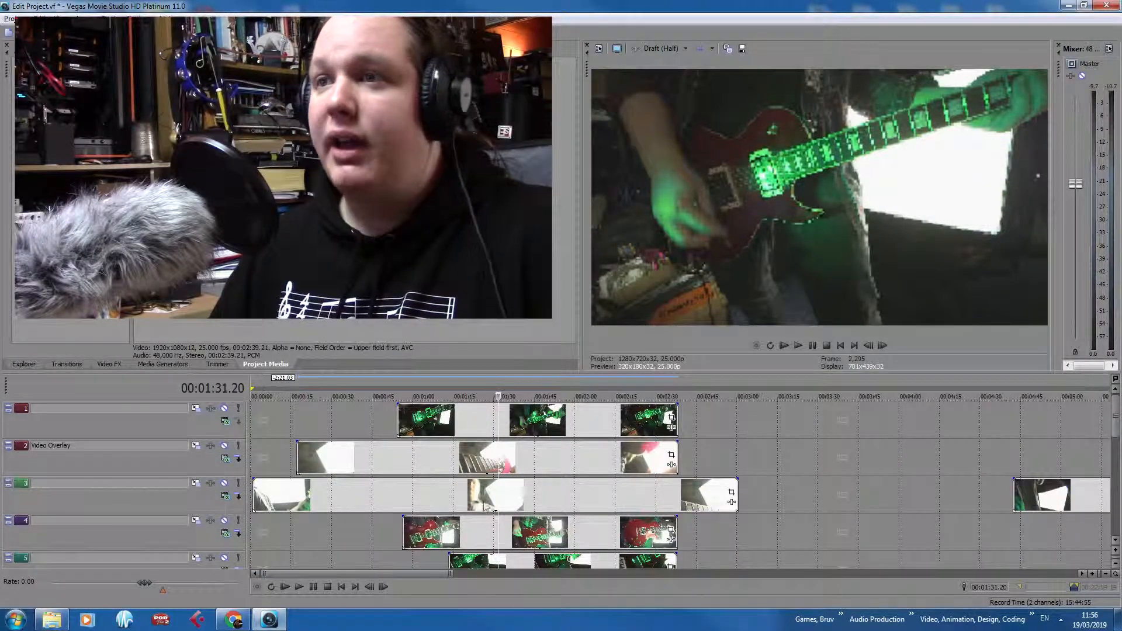
{"action": "scroll", "coordinate": [483, 465], "scroll_direction": "down", "scroll_amount": 5}
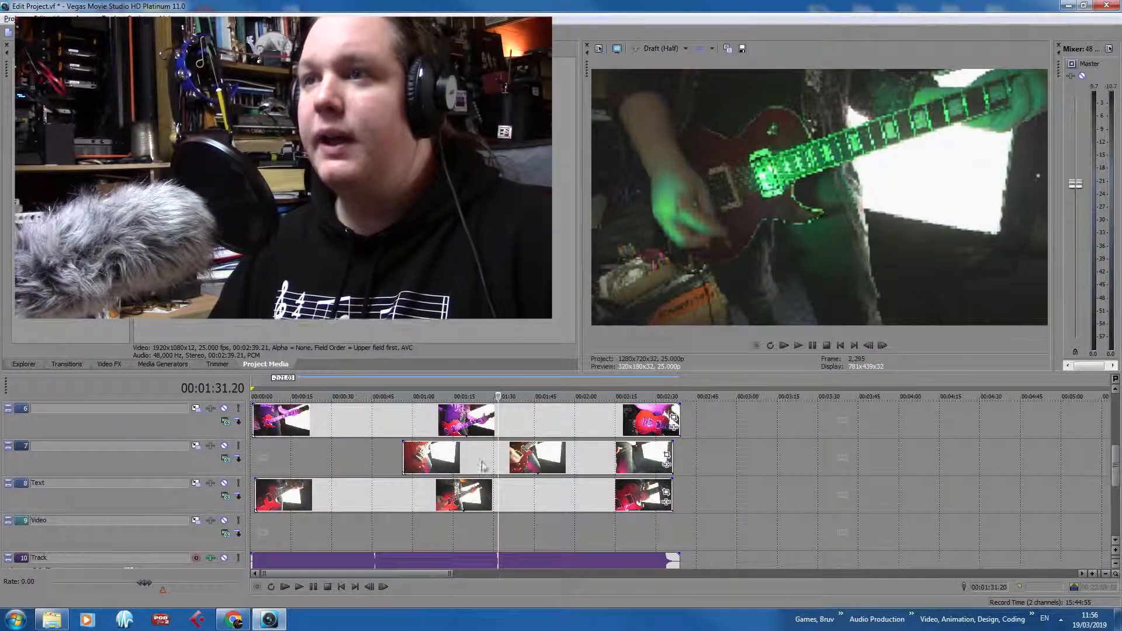
{"action": "scroll", "coordinate": [482, 465], "scroll_direction": "up", "scroll_amount": 5}
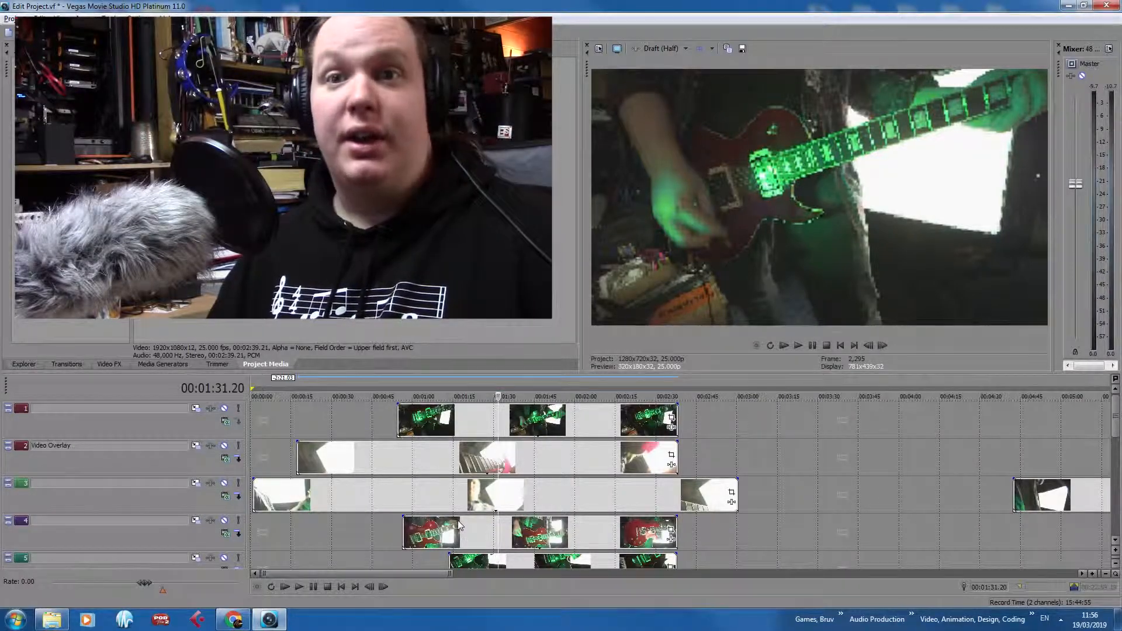
Move the second clip on track 3 about 39 seconds earlier and check the timeline at several points along it
{"action": "scroll", "coordinate": [458, 520], "scroll_direction": "down", "scroll_amount": 3}
{"action": "left_click_drag", "start_coordinate": [639, 494], "coordinate": [588, 485]}
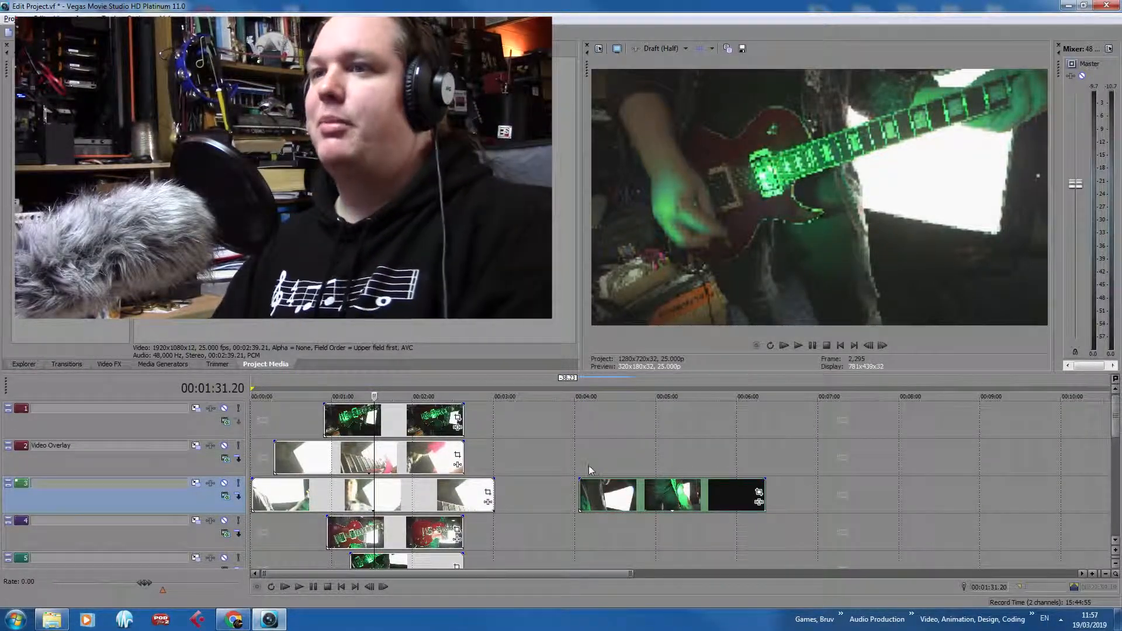
{"action": "left_click", "coordinate": [589, 465]}
{"action": "left_click", "coordinate": [678, 466]}
{"action": "left_click", "coordinate": [738, 464]}
{"action": "left_click", "coordinate": [753, 462]}
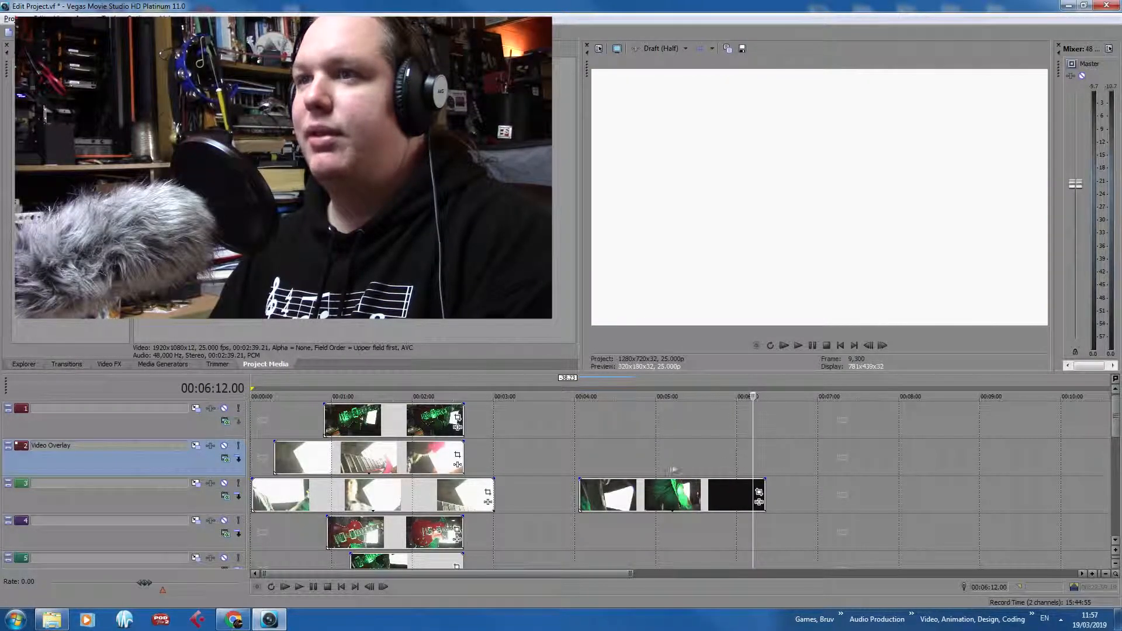
{"action": "left_click", "coordinate": [673, 468]}
{"action": "left_click", "coordinate": [586, 461]}
{"action": "left_click", "coordinate": [588, 461]}
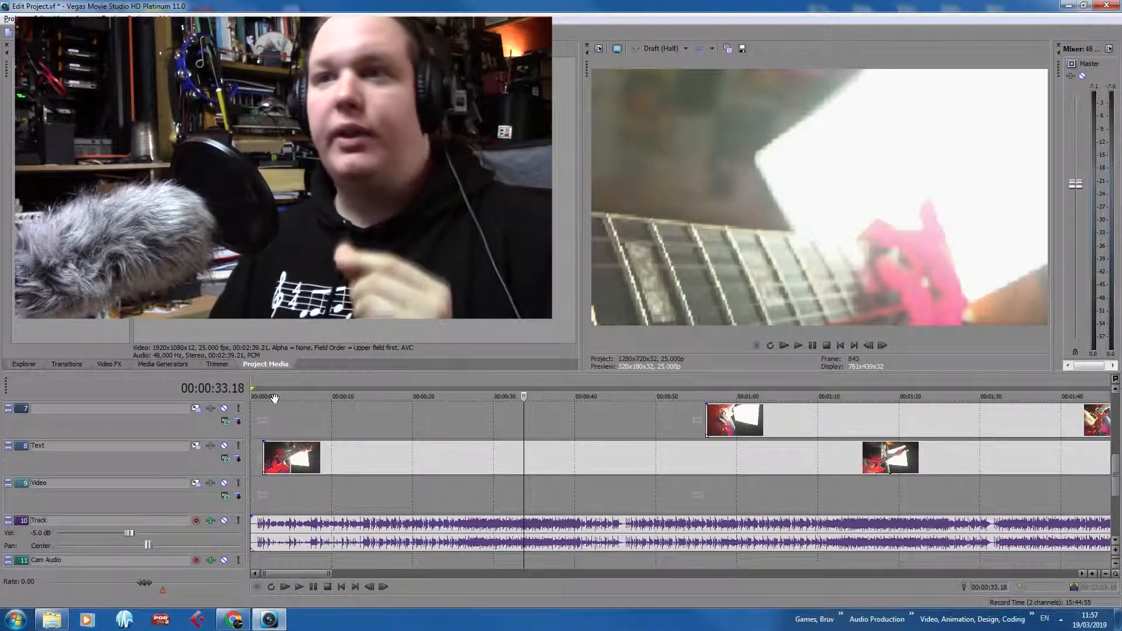
Solo track 6, which holds the purple-lit guitar footage, and view it at several points including 00:00:36.12 and 00:01:03.15
{"action": "left_click", "coordinate": [175, 454]}
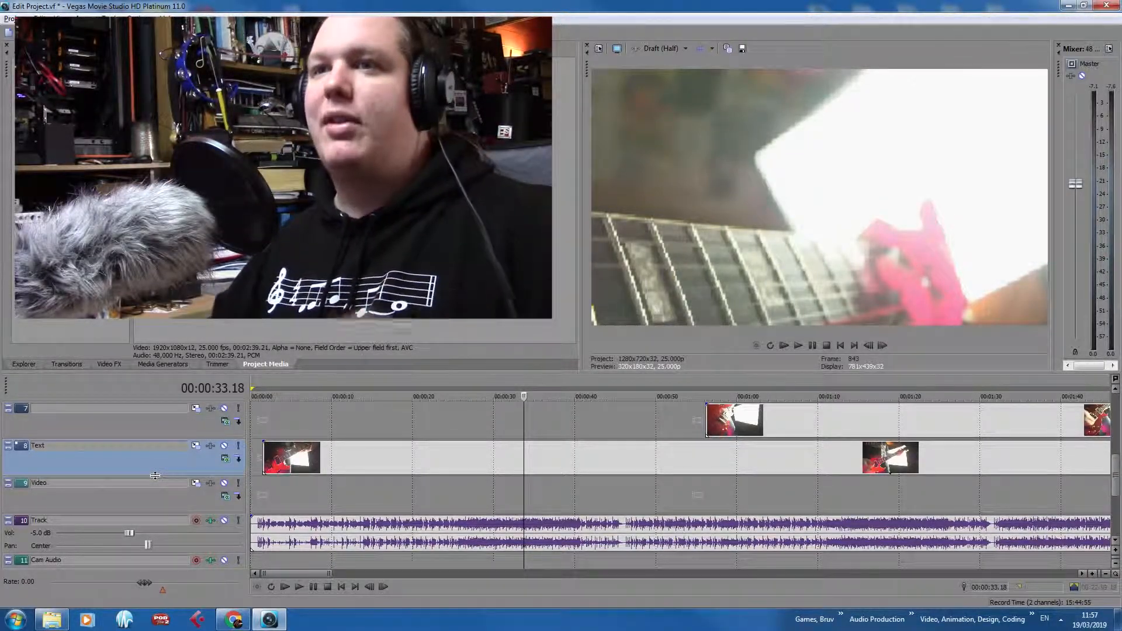
{"action": "scroll", "coordinate": [414, 445], "scroll_direction": "down", "scroll_amount": 3}
{"action": "scroll", "coordinate": [207, 454], "scroll_direction": "up", "scroll_amount": 4}
{"action": "left_click", "coordinate": [300, 471]}
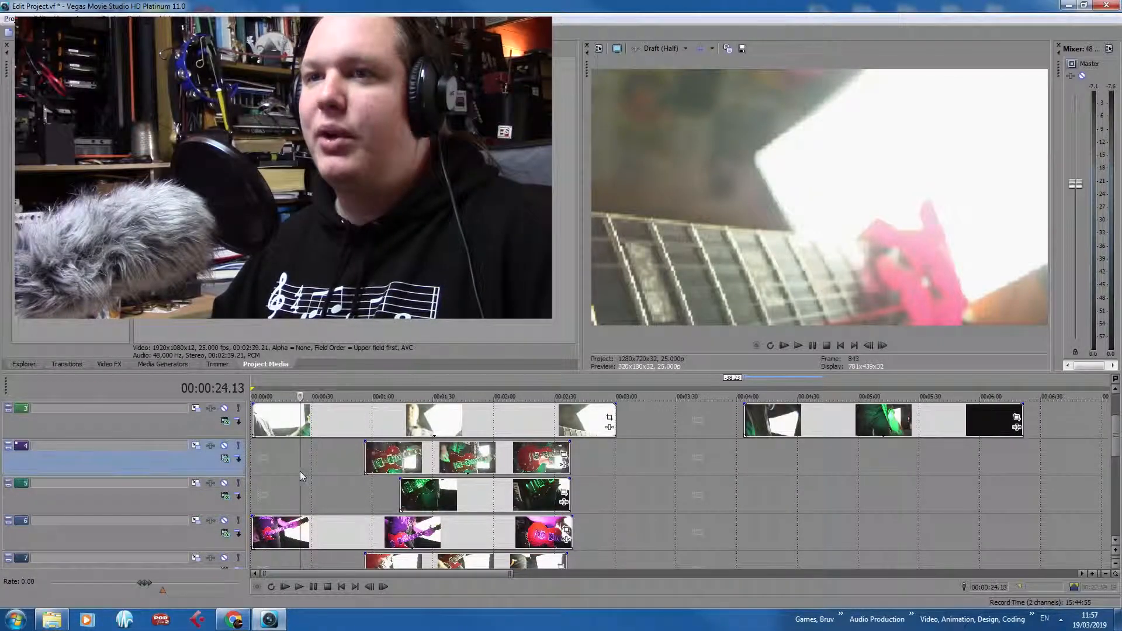
{"action": "left_click", "coordinate": [238, 521]}
{"action": "scroll", "coordinate": [364, 513], "scroll_direction": "up", "scroll_amount": 1}
{"action": "left_click", "coordinate": [398, 508]}
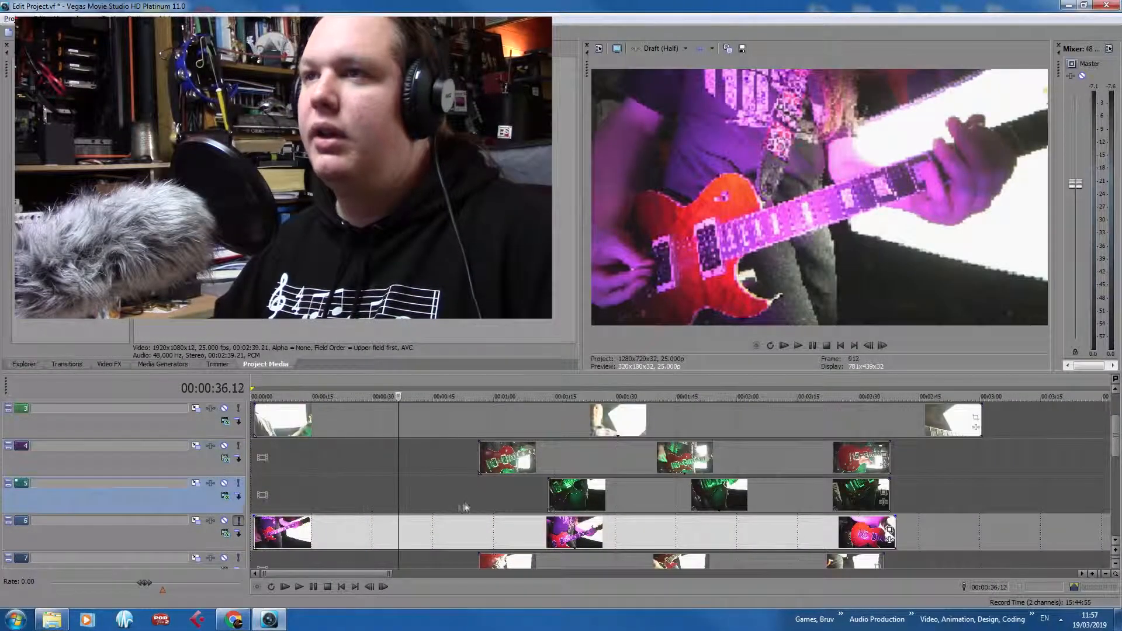
{"action": "left_click", "coordinate": [477, 505]}
{"action": "left_click", "coordinate": [508, 503]}
{"action": "scroll", "coordinate": [446, 497], "scroll_direction": "down", "scroll_amount": 2}
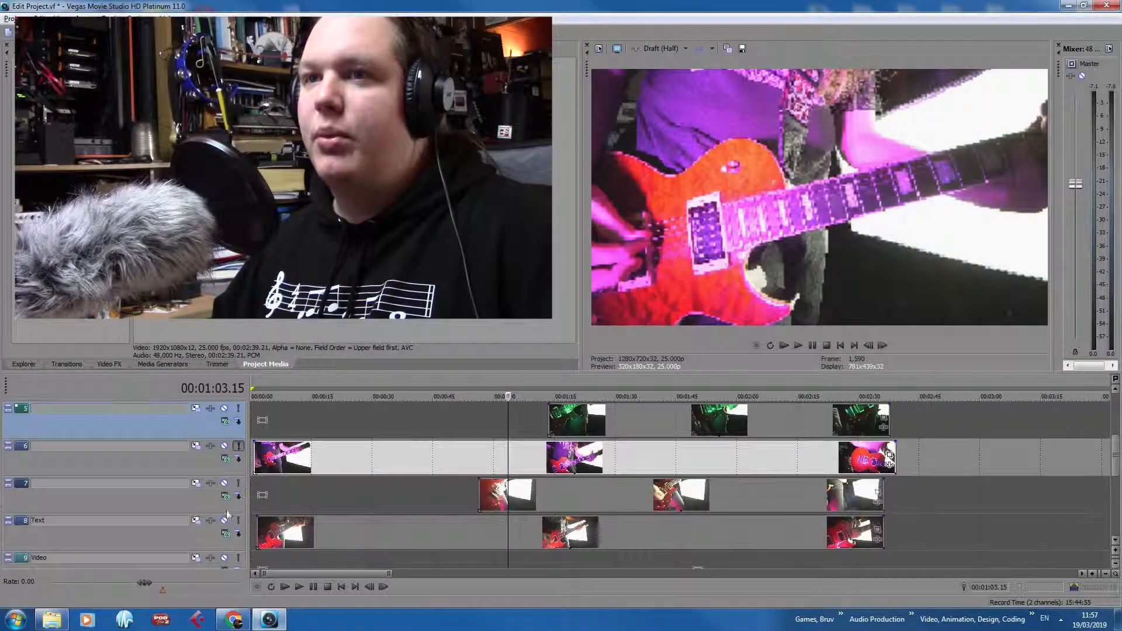
Switch the solo from track 6 to the Text track to compare its footage
{"action": "left_click", "coordinate": [240, 522]}
{"action": "left_click", "coordinate": [239, 446]}
{"action": "left_click", "coordinate": [313, 497]}
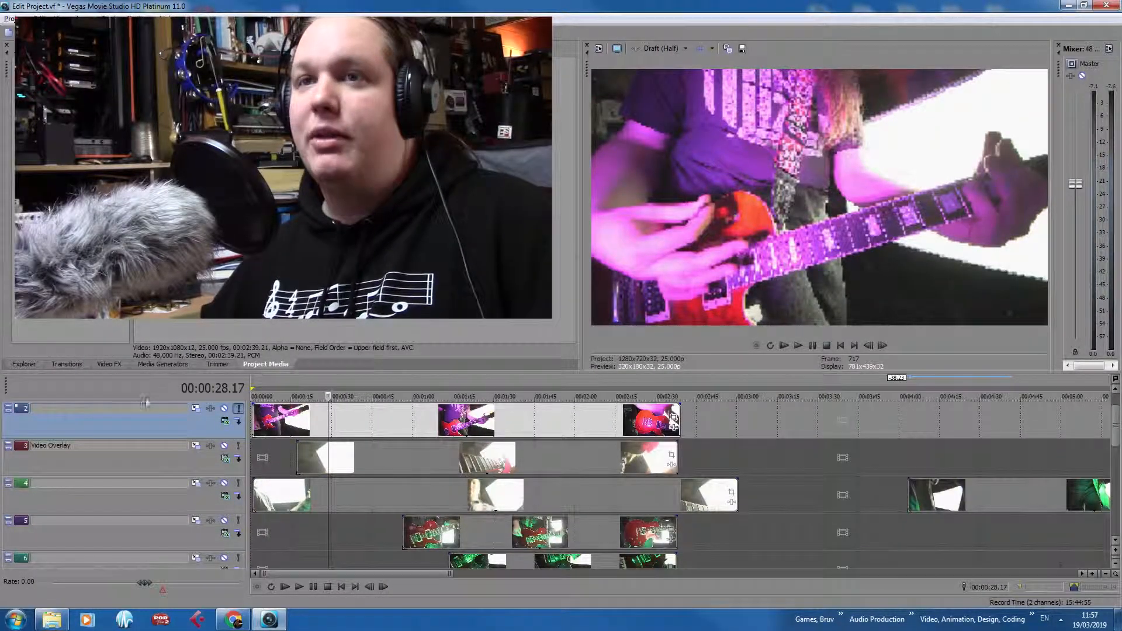
Name the soloed track with the purple-lit guitar footage Master
{"action": "double_click", "coordinate": [120, 408]}
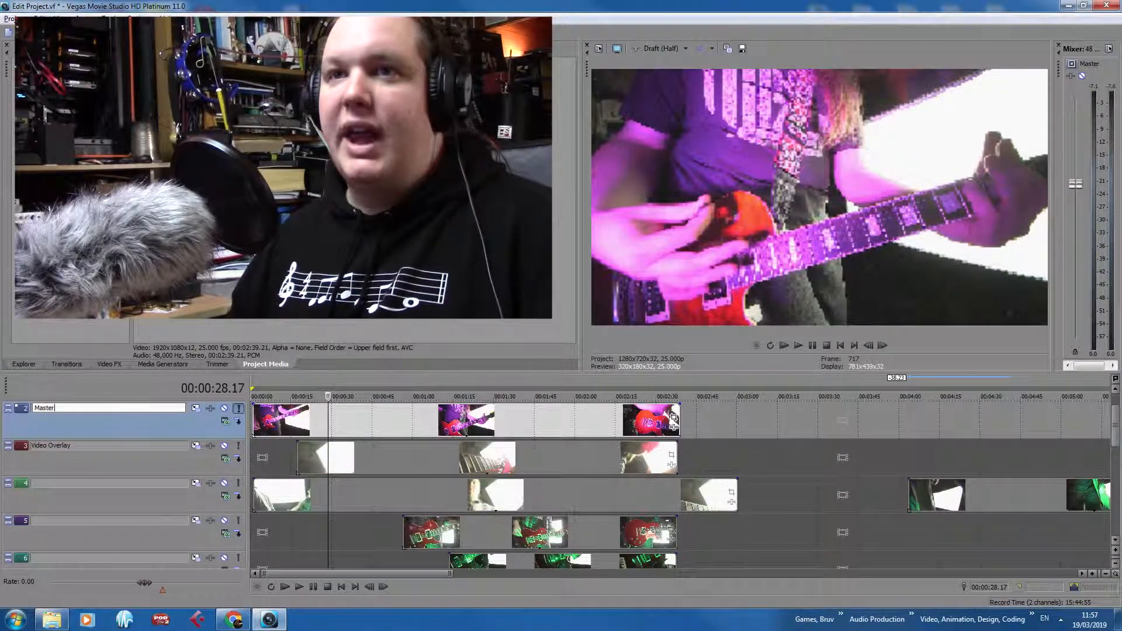
{"action": "key", "text": "Return"}
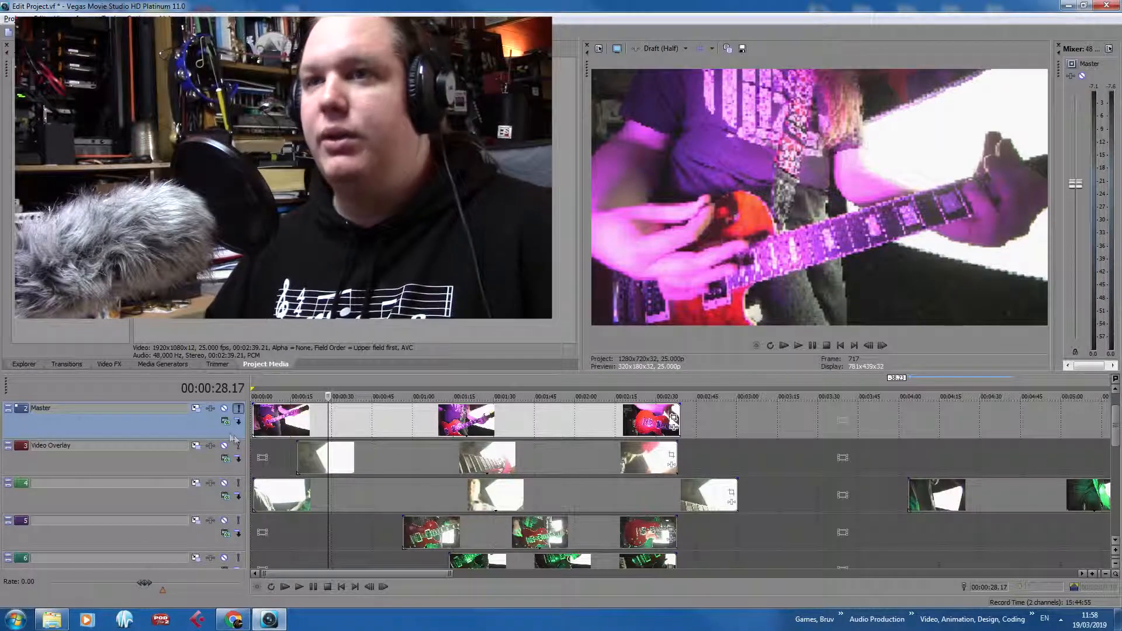
Move the Master track above track 1 so it heads the track stack
{"action": "scroll", "coordinate": [270, 448], "scroll_direction": "up", "scroll_amount": 2}
{"action": "left_click", "coordinate": [287, 436]}
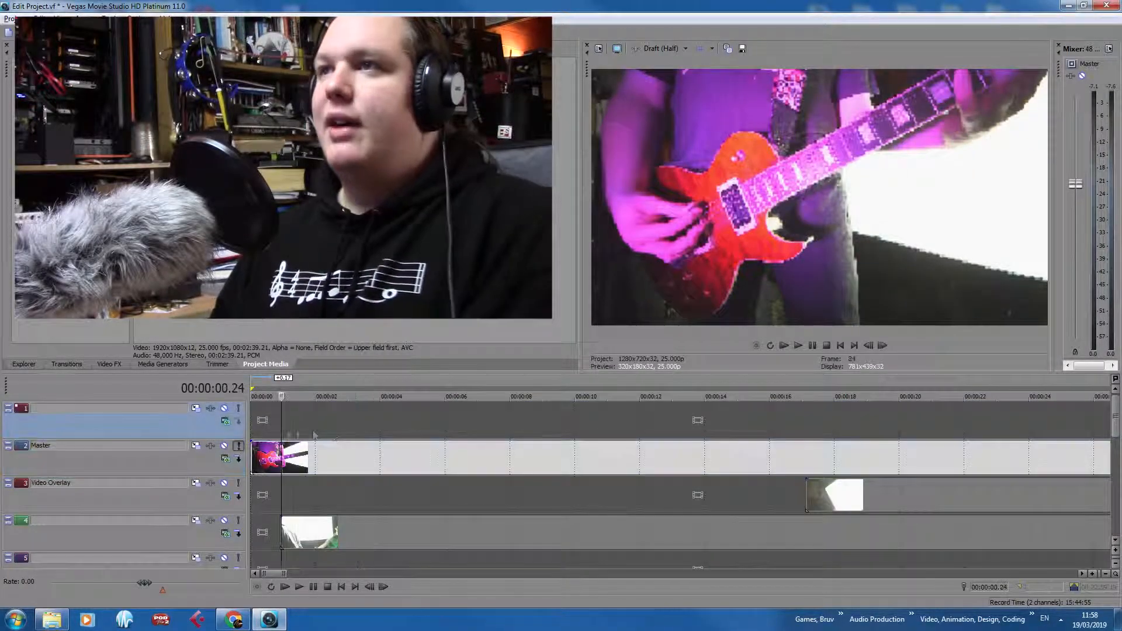
{"action": "left_click", "coordinate": [411, 439]}
{"action": "scroll", "coordinate": [475, 441], "scroll_direction": "down", "scroll_amount": 4}
{"action": "left_click", "coordinate": [371, 430]}
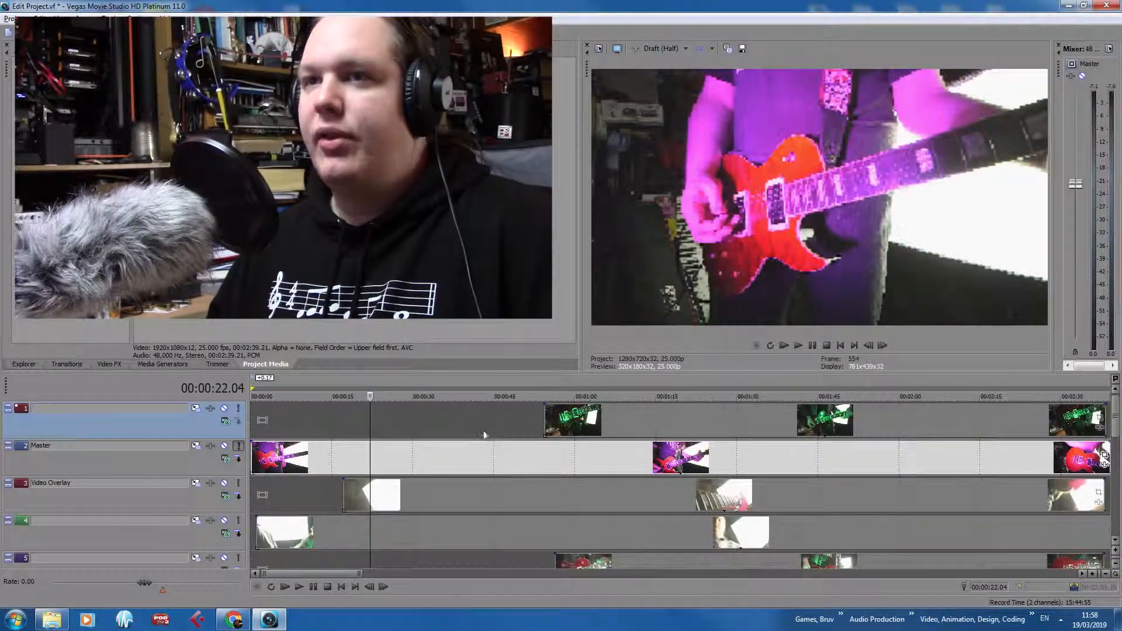
{"action": "left_click", "coordinate": [484, 431]}
{"action": "left_click_drag", "start_coordinate": [133, 439], "coordinate": [132, 412]}
View the Master footage at 00:00:21.13, 00:00:23.01 and 00:01:02.23 and look over the tracks beneath it
{"action": "left_click", "coordinate": [364, 440]}
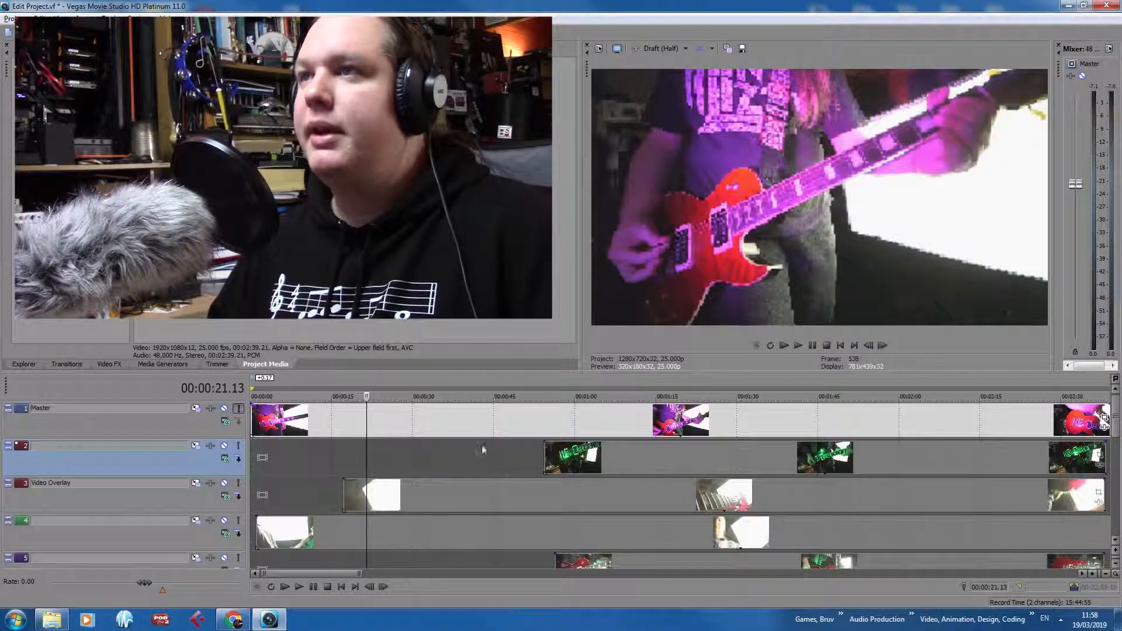
{"action": "scroll", "coordinate": [365, 442], "scroll_direction": "down", "scroll_amount": 8}
{"action": "left_click", "coordinate": [375, 426]}
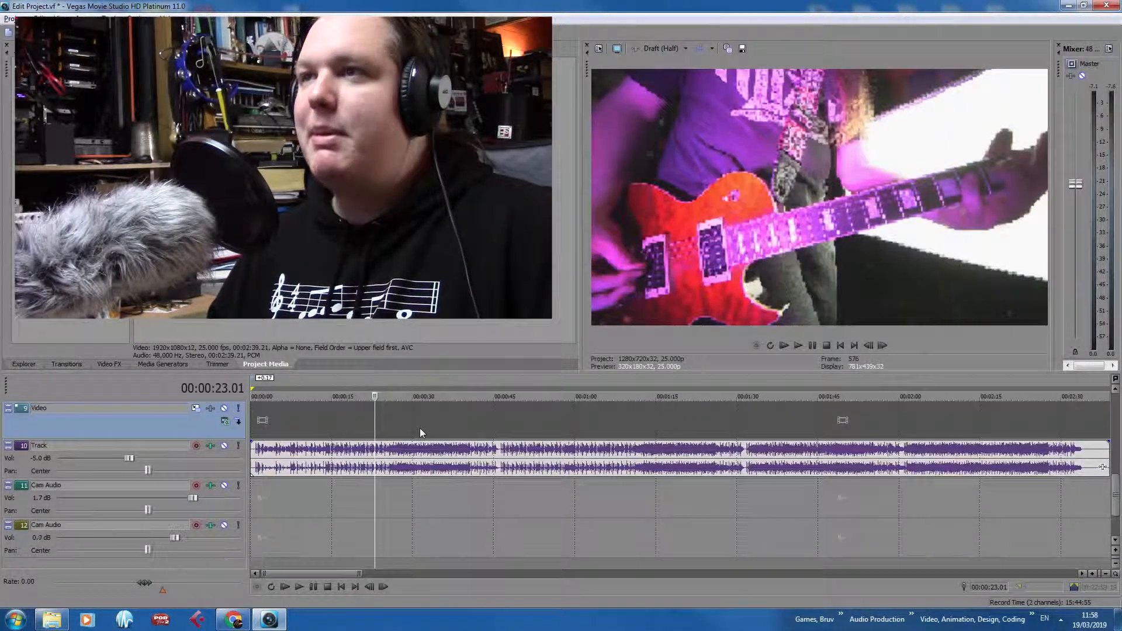
{"action": "scroll", "coordinate": [436, 428], "scroll_direction": "up", "scroll_amount": 5}
{"action": "left_click", "coordinate": [591, 420]}
{"action": "scroll", "coordinate": [629, 433], "scroll_direction": "up", "scroll_amount": 3}
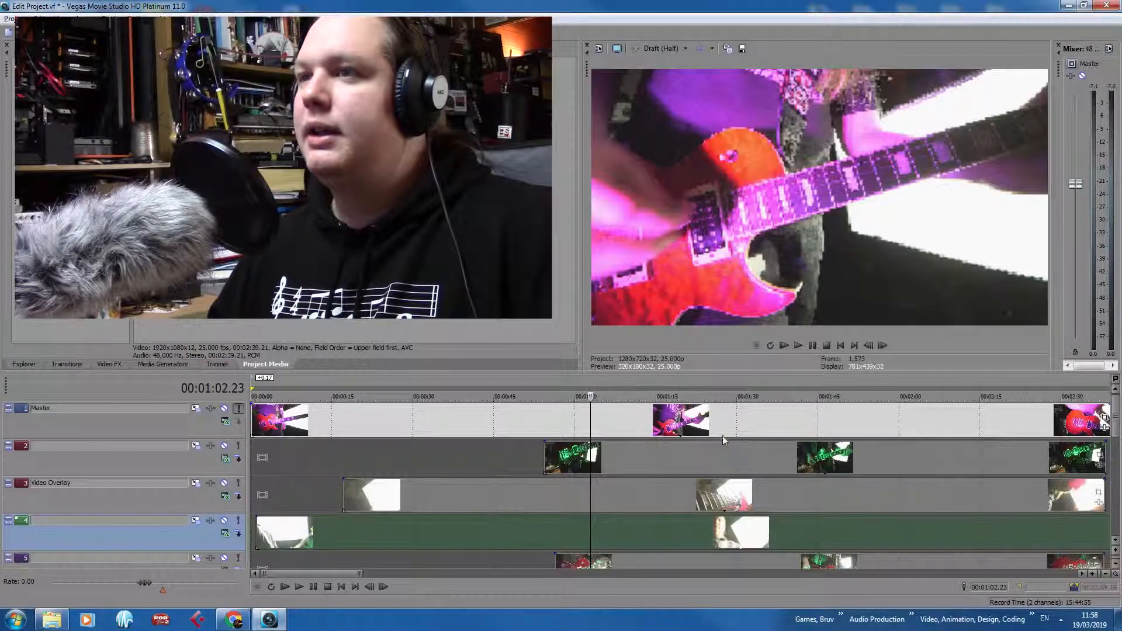
View the Master footage through to its end at 00:02:31.04 and at 00:01:46.04, checking the lower tracks and the song audio
{"action": "left_click", "coordinate": [743, 428]}
{"action": "left_click", "coordinate": [885, 419]}
{"action": "left_click", "coordinate": [974, 420]}
{"action": "left_click", "coordinate": [1039, 419]}
{"action": "left_click", "coordinate": [1067, 424]}
{"action": "scroll", "coordinate": [1016, 429], "scroll_direction": "down", "scroll_amount": 1}
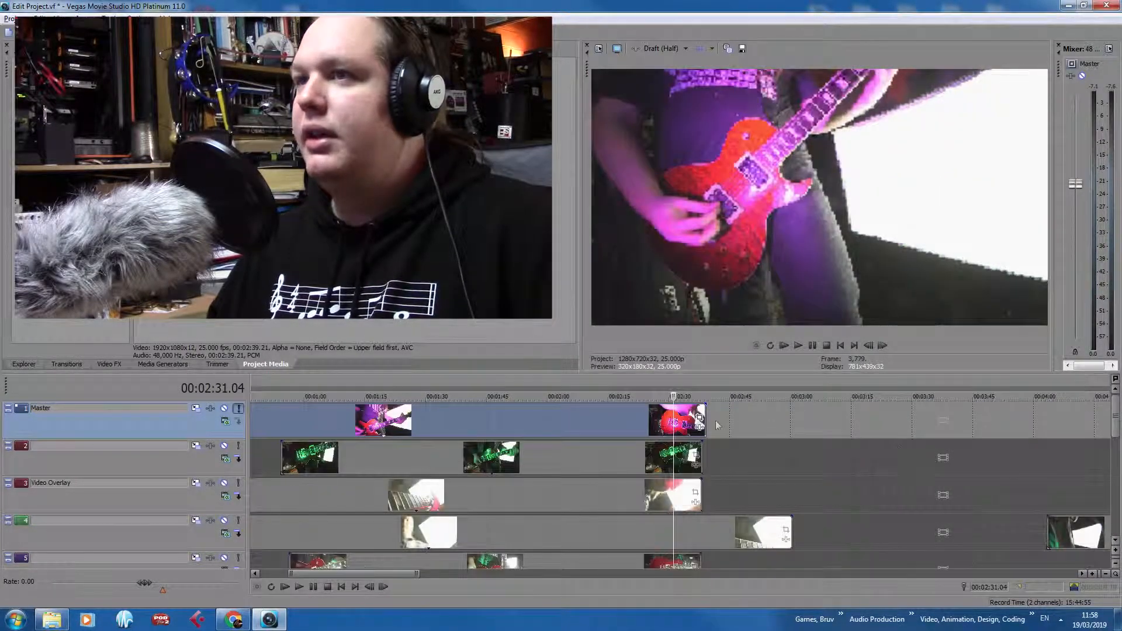
{"action": "left_click", "coordinate": [682, 422]}
{"action": "left_click", "coordinate": [613, 416]}
{"action": "left_click", "coordinate": [492, 414]}
{"action": "scroll", "coordinate": [492, 415], "scroll_direction": "down", "scroll_amount": 4}
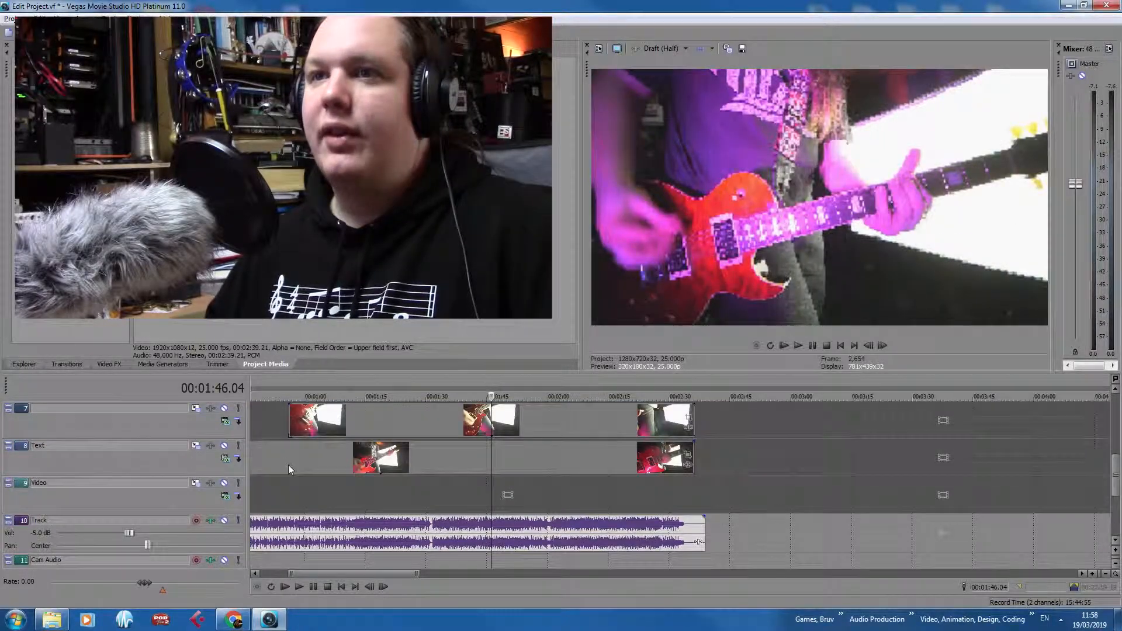
Play the song's opening from about 00:00:01 and 00:00:02.07, comparing it with where the Text track's clip starts
{"action": "left_click", "coordinate": [289, 464]}
{"action": "scroll", "coordinate": [289, 470], "scroll_direction": "up", "scroll_amount": 3}
{"action": "left_click_drag", "start_coordinate": [302, 574], "coordinate": [271, 573]}
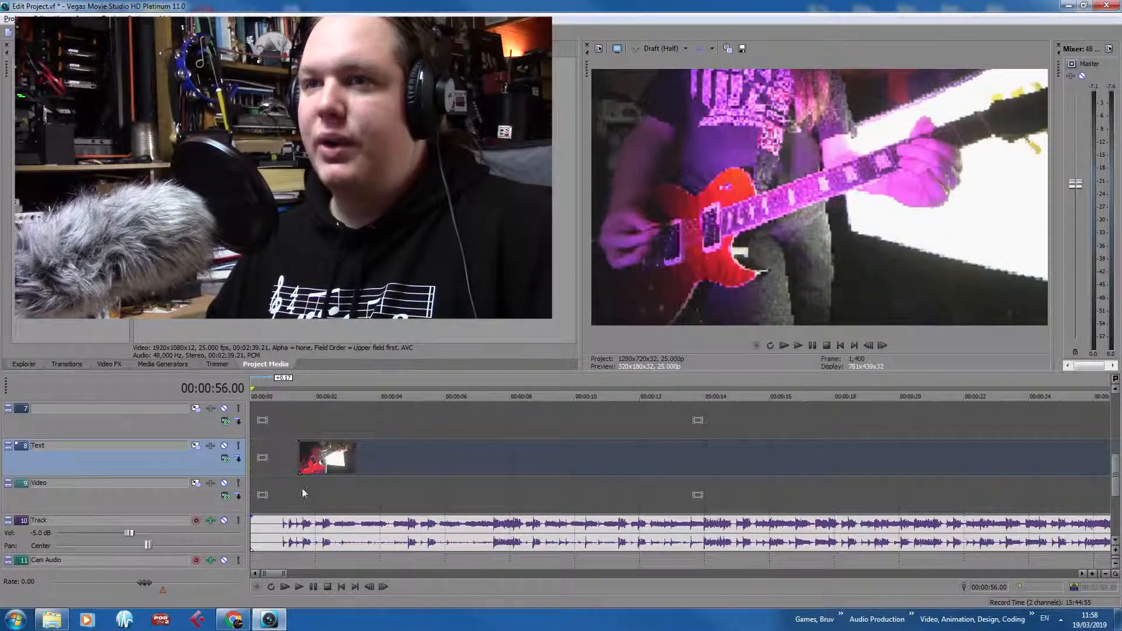
{"action": "left_click", "coordinate": [284, 499]}
{"action": "key", "text": "space"}
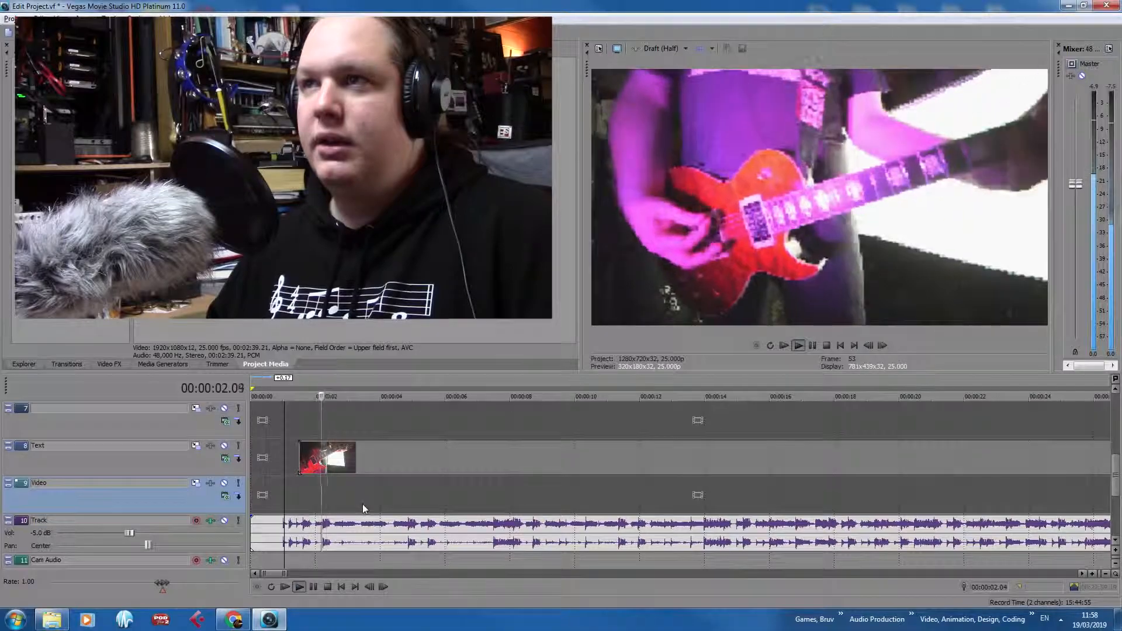
{"action": "key", "text": "space"}
{"action": "left_click", "coordinate": [298, 506]}
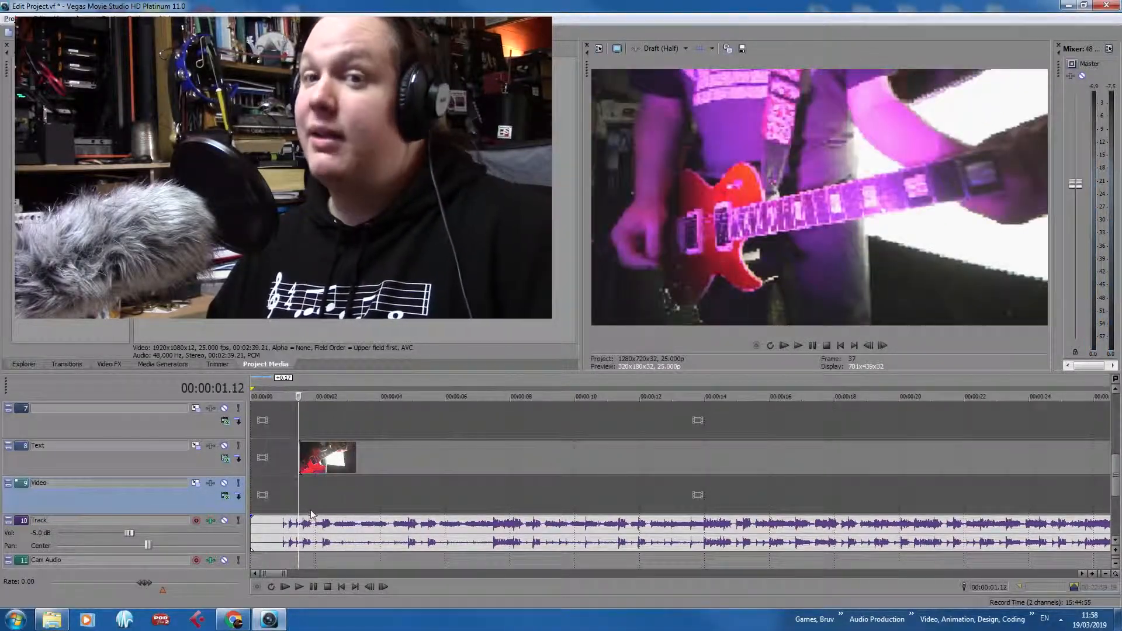
{"action": "left_click", "coordinate": [325, 500]}
{"action": "key", "text": "space"}
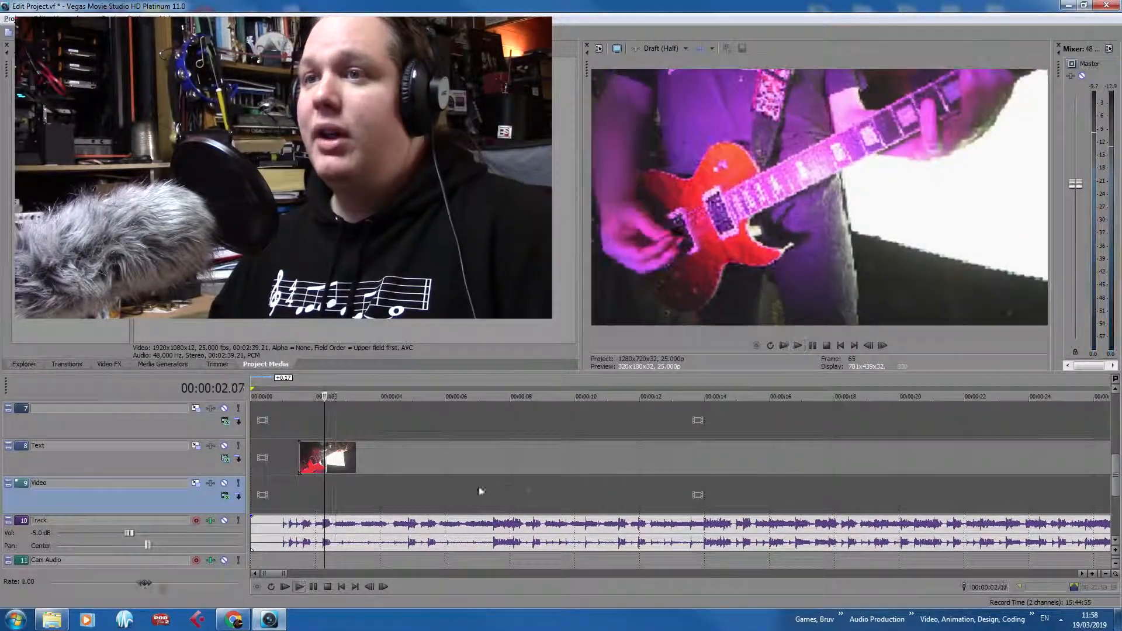
Play the song from about 00:00:13 and place the cursor at the cut point 00:00:14.15
{"action": "left_click", "coordinate": [596, 495]}
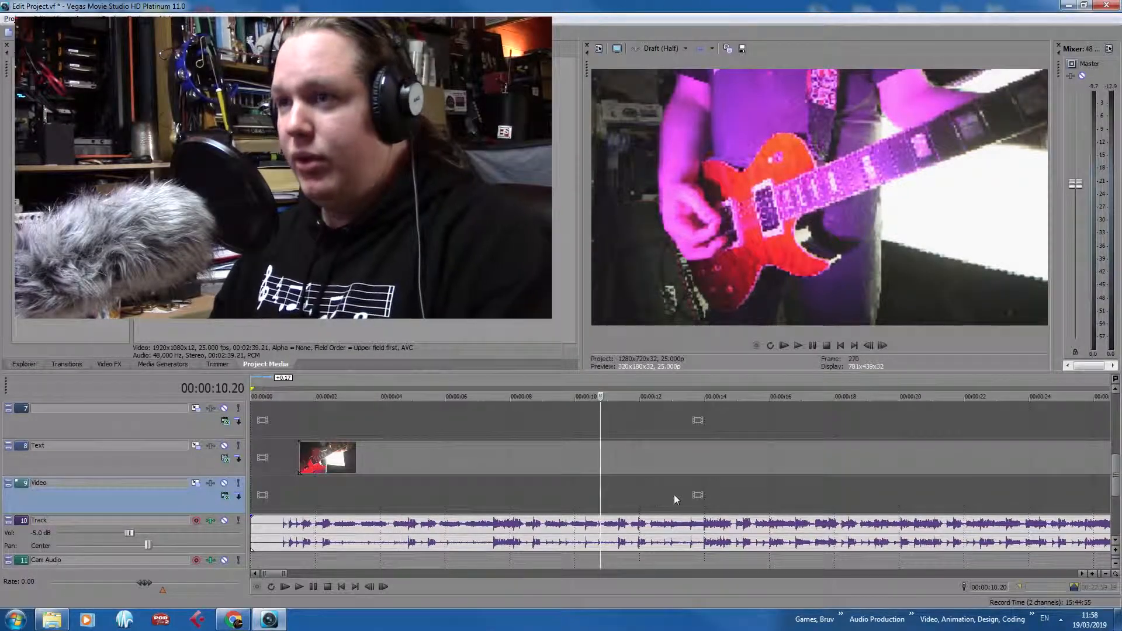
{"action": "left_click", "coordinate": [706, 497]}
{"action": "left_click", "coordinate": [677, 498]}
{"action": "key", "text": "space"}
{"action": "scroll", "coordinate": [714, 496], "scroll_direction": "up", "scroll_amount": 1}
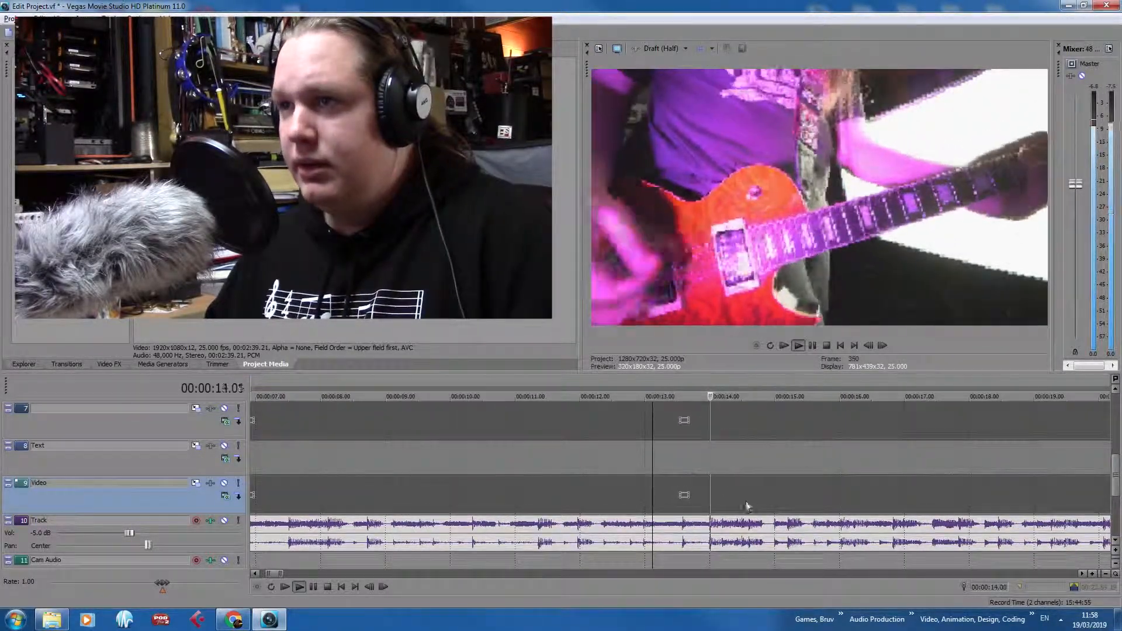
{"action": "key", "text": "space"}
{"action": "left_click", "coordinate": [752, 502]}
{"action": "left_click", "coordinate": [748, 504]}
{"action": "left_click", "coordinate": [750, 498]}
{"action": "scroll", "coordinate": [750, 497], "scroll_direction": "down", "scroll_amount": 1}
{"action": "scroll", "coordinate": [743, 501], "scroll_direction": "up", "scroll_amount": 1}
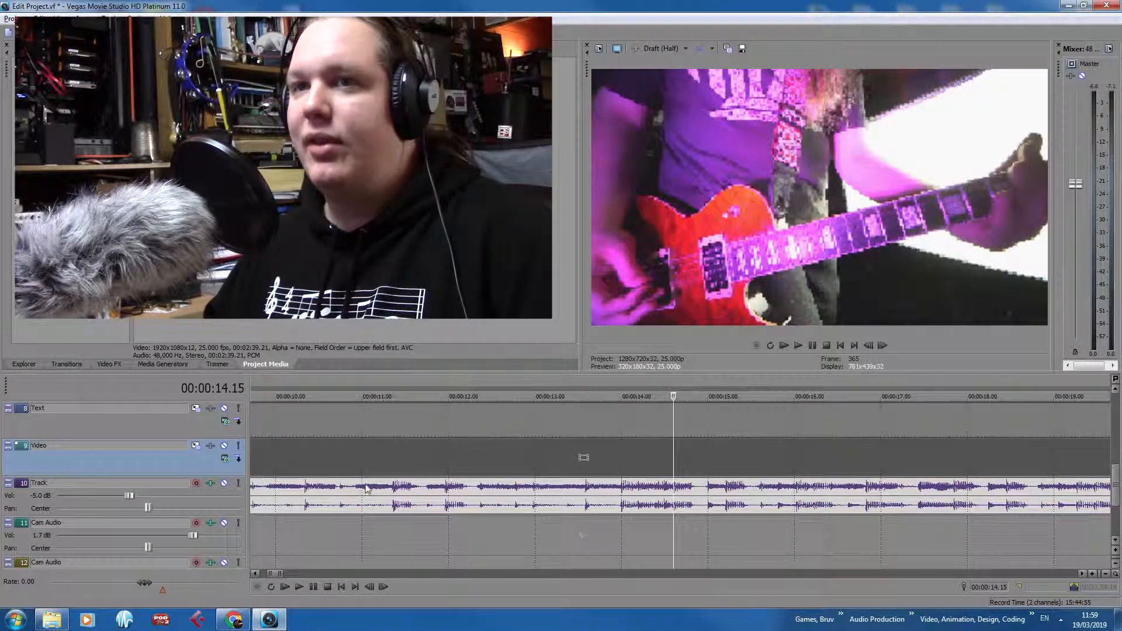
Move the song audio track directly beneath the Master track
{"action": "scroll", "coordinate": [28, 510], "scroll_direction": "up", "scroll_amount": 3}
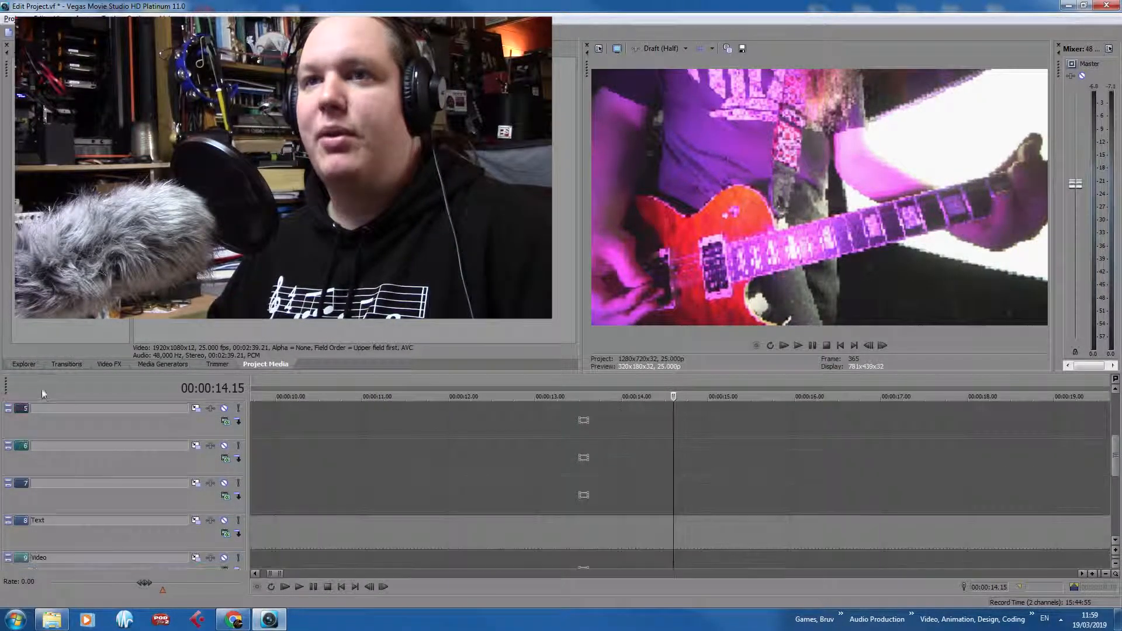
{"action": "scroll", "coordinate": [47, 409], "scroll_direction": "up", "scroll_amount": 4}
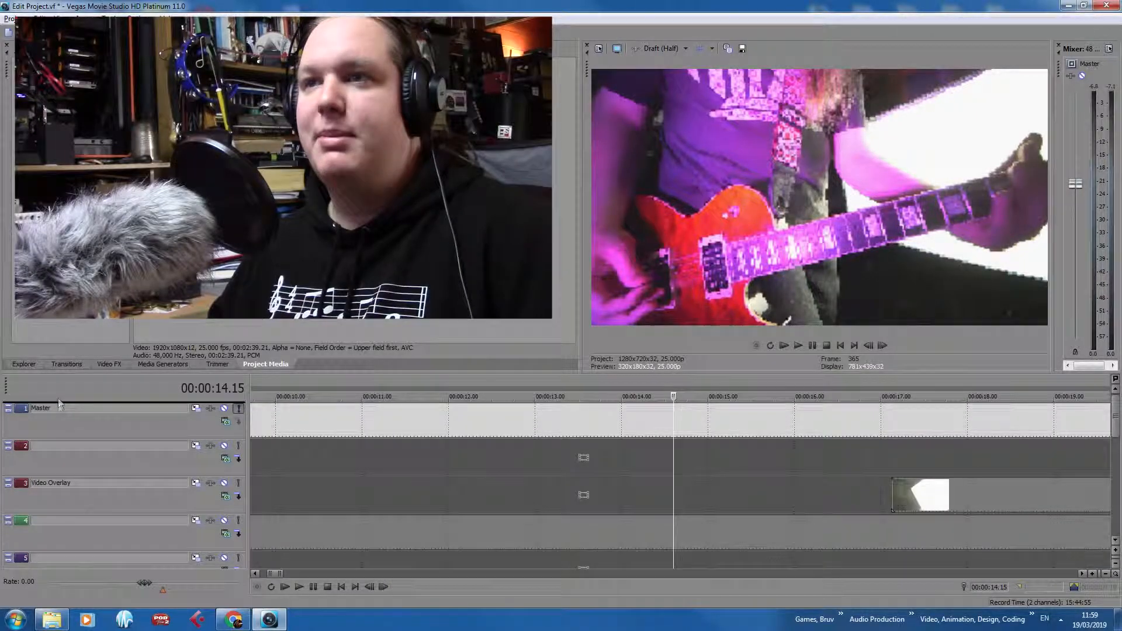
{"action": "left_click_drag", "start_coordinate": [58, 440], "coordinate": [58, 440]}
{"action": "scroll", "coordinate": [682, 425], "scroll_direction": "up", "scroll_amount": 1}
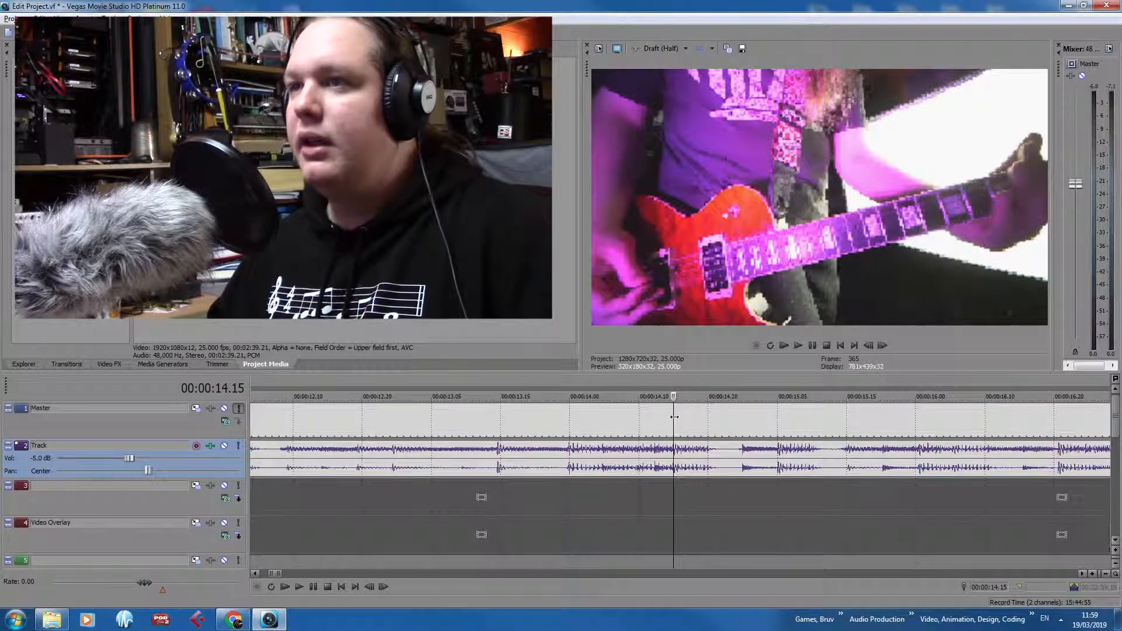
Split the Master clip at 00:00:14.15 and delete the section before the split
{"action": "left_click", "coordinate": [675, 418]}
{"action": "key", "text": "s"}
{"action": "left_click", "coordinate": [583, 428]}
{"action": "scroll", "coordinate": [671, 460], "scroll_direction": "down", "scroll_amount": 1}
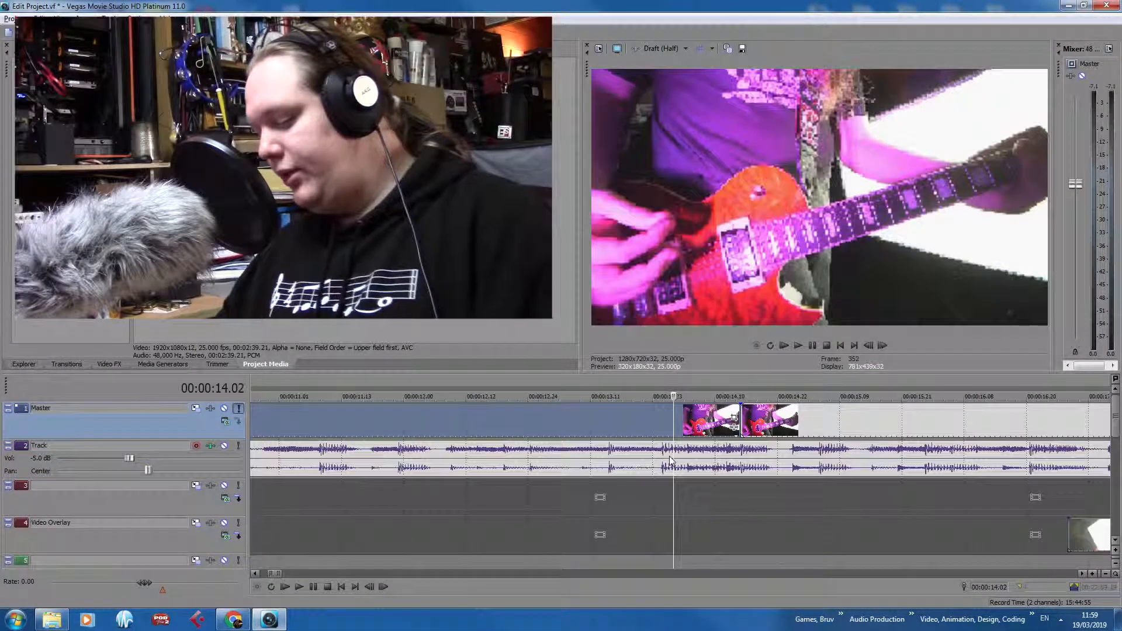
{"action": "left_click", "coordinate": [665, 413]}
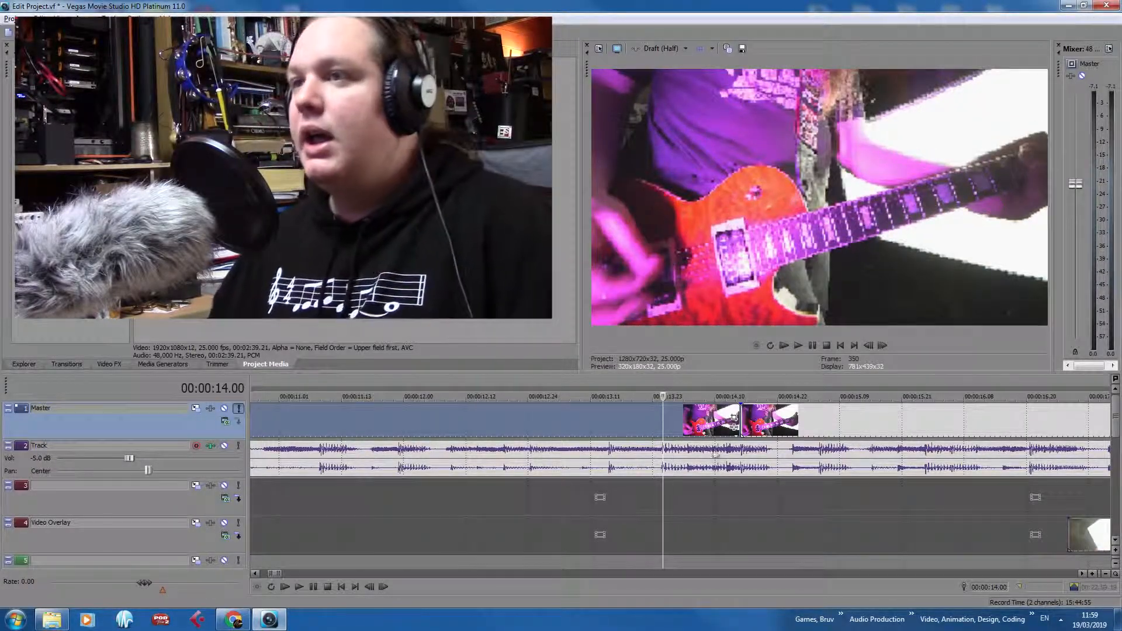
{"action": "left_click", "coordinate": [678, 416]}
{"action": "key", "text": "Delete"}
{"action": "left_click", "coordinate": [657, 416]}
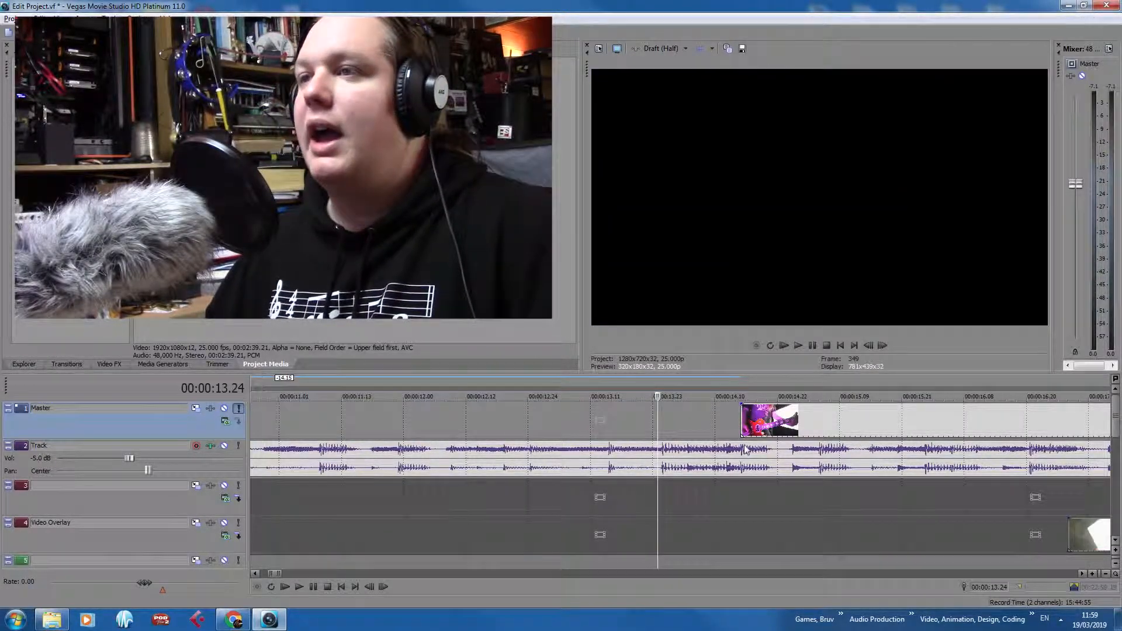
Examine the start of the trimmed Master clip at 00:00:14.15 against the song's waveform at frame level
{"action": "left_click", "coordinate": [739, 448]}
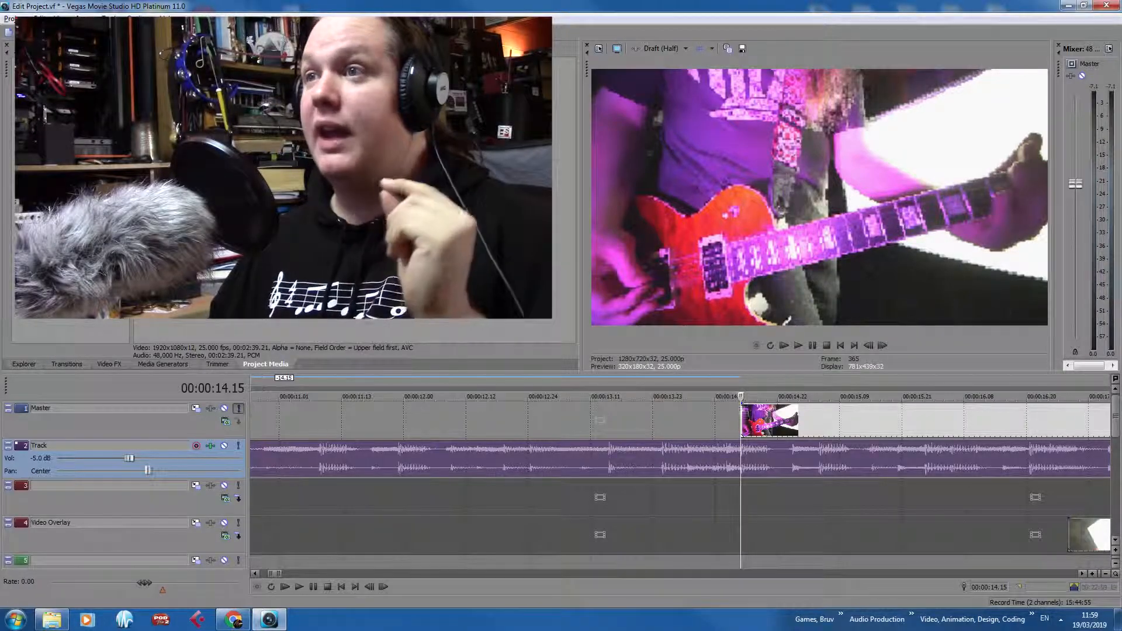
{"action": "scroll", "coordinate": [823, 448], "scroll_direction": "up", "scroll_amount": 5}
{"action": "left_click", "coordinate": [511, 421]}
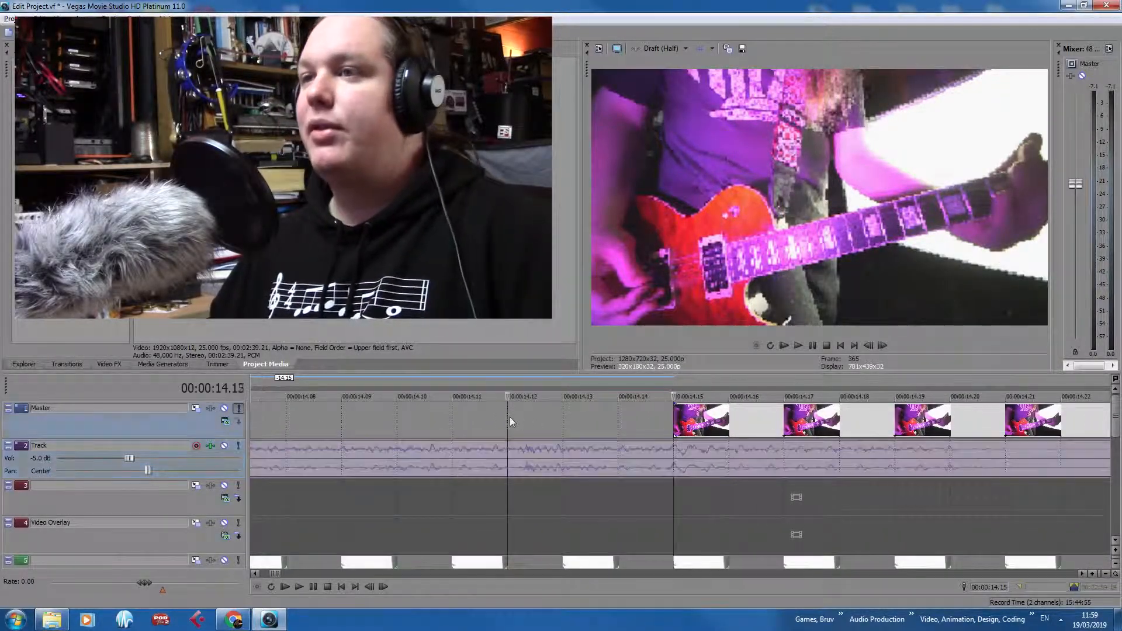
{"action": "scroll", "coordinate": [511, 421], "scroll_direction": "down", "scroll_amount": 5}
{"action": "left_click", "coordinate": [754, 457]}
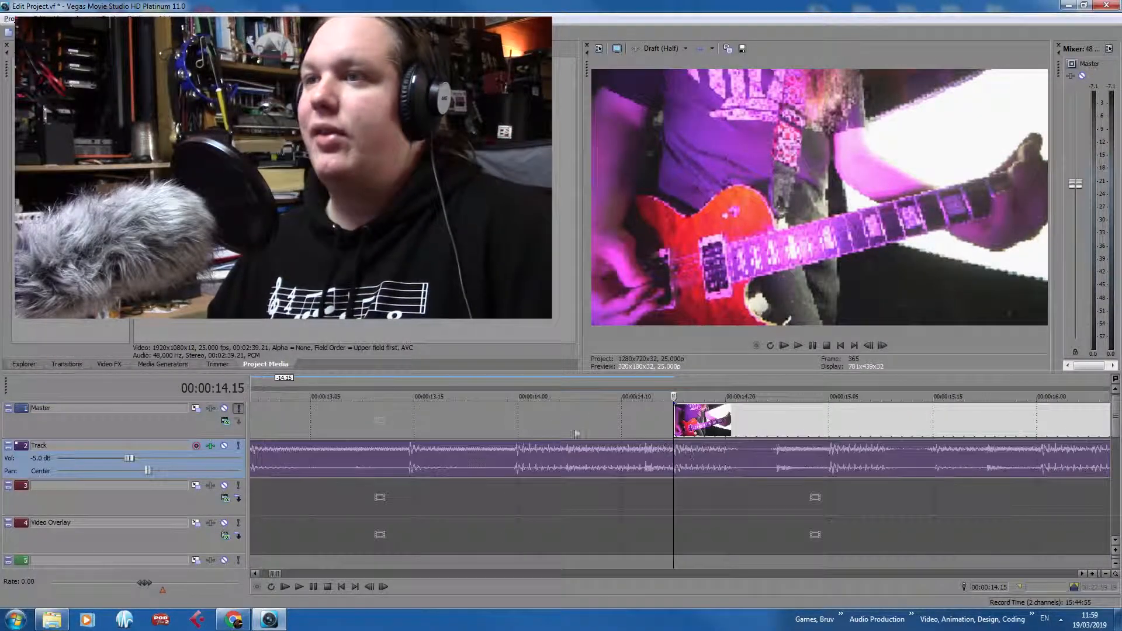
Play from the gap before the Master clip into its start at 00:00:14.15 to check its entry against the song
{"action": "left_click", "coordinate": [518, 421]}
{"action": "key", "text": "space"}
{"action": "key", "text": "space"}
{"action": "left_click", "coordinate": [664, 422]}
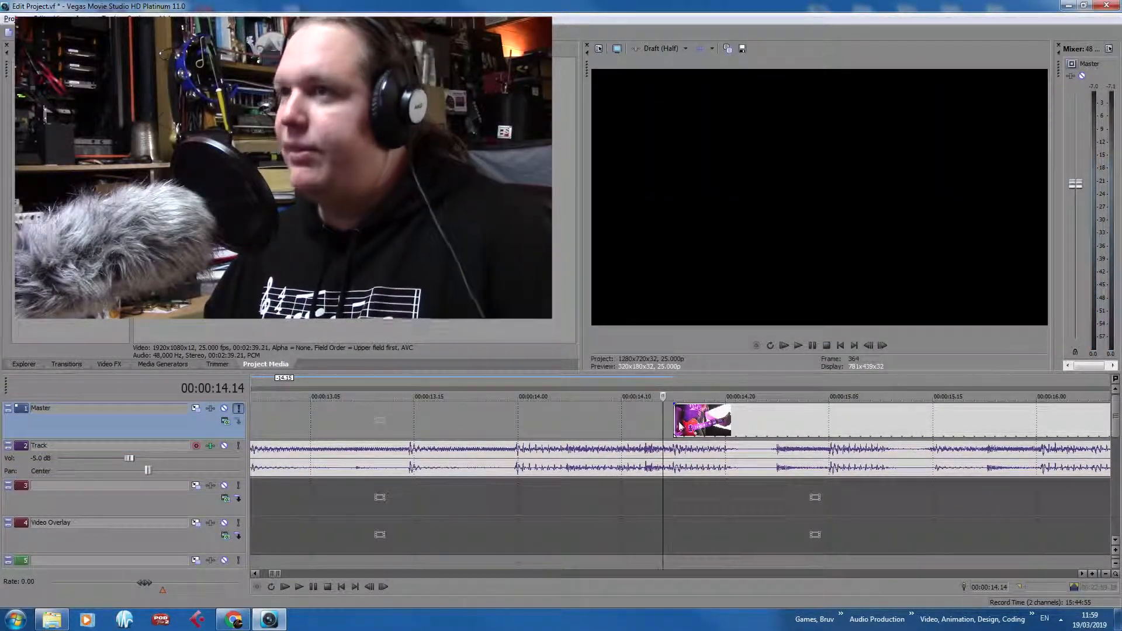
{"action": "left_click", "coordinate": [671, 430]}
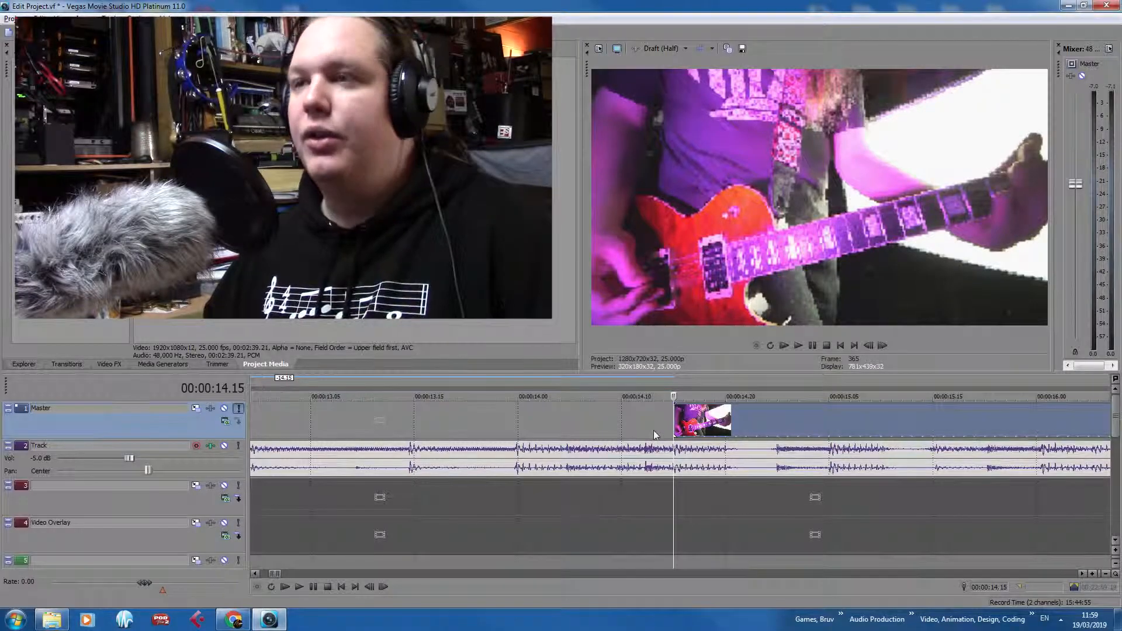
{"action": "left_click", "coordinate": [614, 427]}
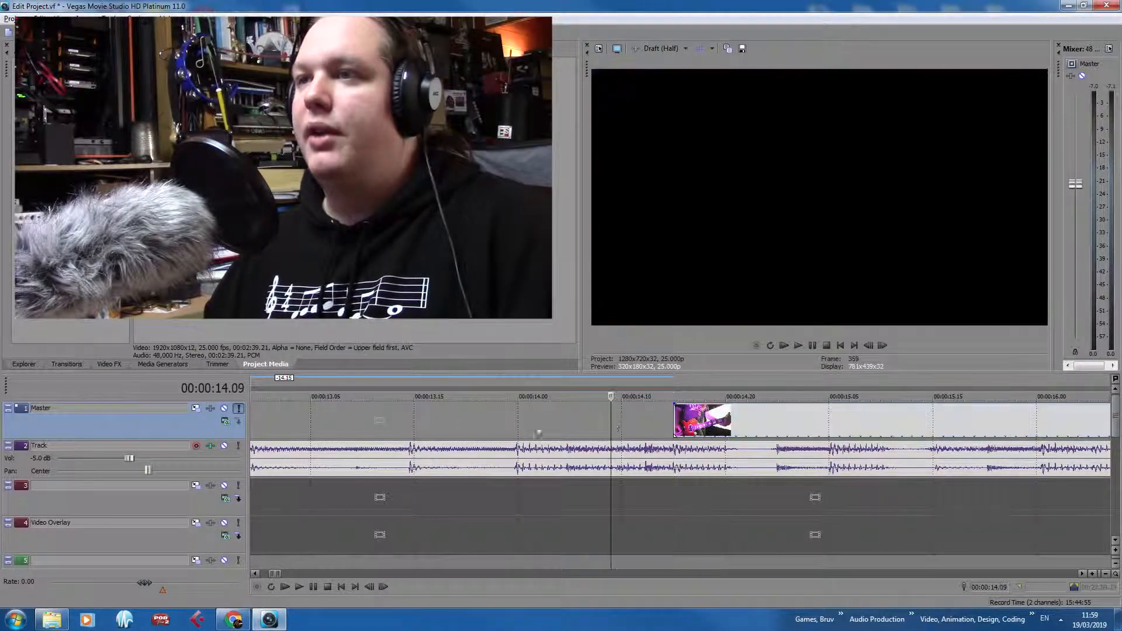
{"action": "left_click", "coordinate": [322, 433]}
{"action": "key", "text": "space"}
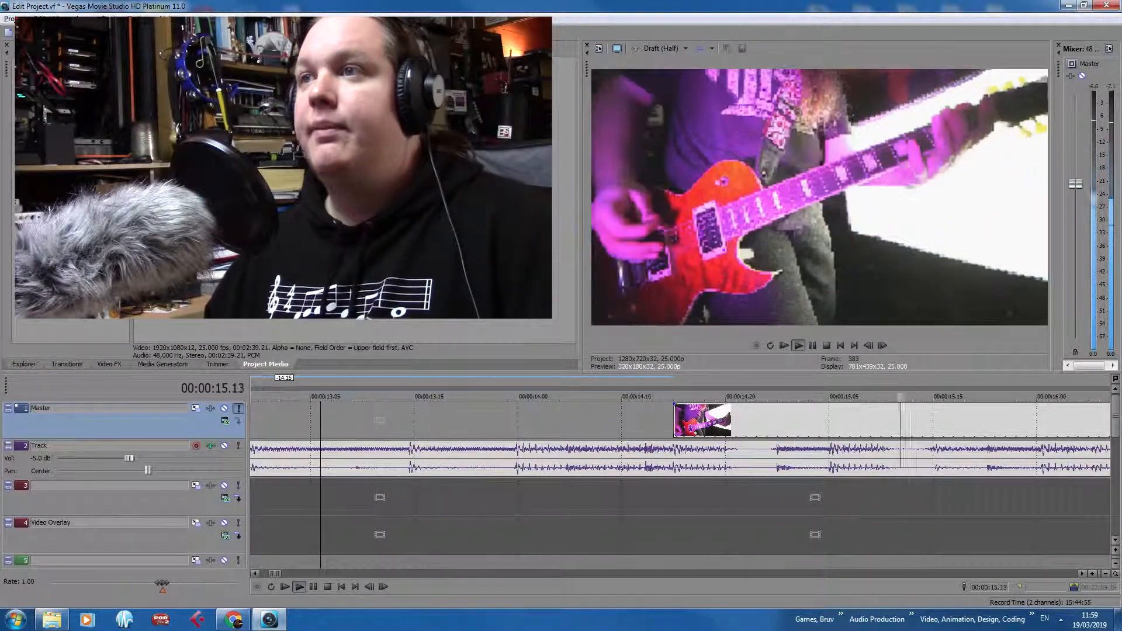
{"action": "key", "text": "space"}
Look through the Master footage from 00:00:21.01 to 00:00:25.09 for the next cut point
{"action": "scroll", "coordinate": [856, 439], "scroll_direction": "down", "scroll_amount": 5}
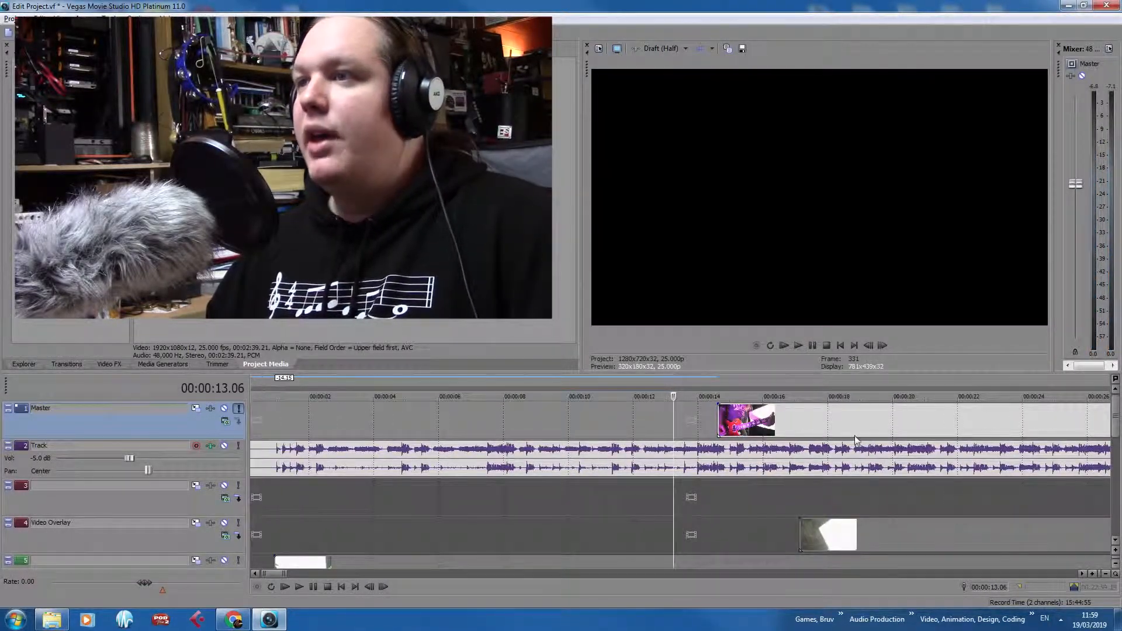
{"action": "scroll", "coordinate": [855, 437], "scroll_direction": "down", "scroll_amount": 3}
{"action": "left_click", "coordinate": [478, 431]}
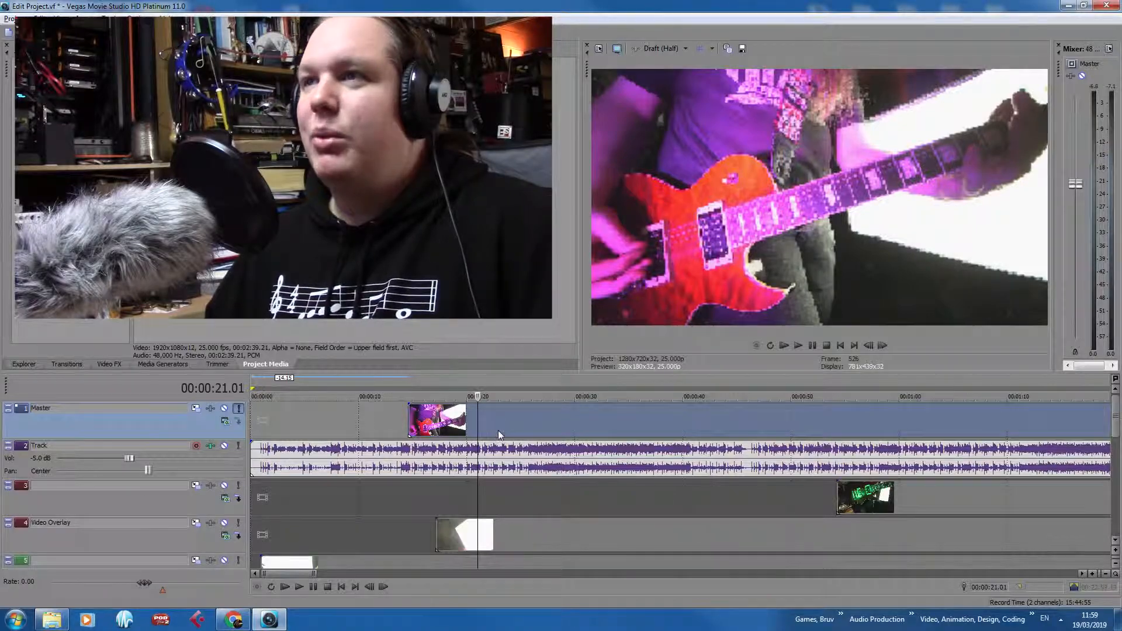
{"action": "left_click", "coordinate": [498, 430]}
{"action": "left_click", "coordinate": [515, 430]}
{"action": "left_click", "coordinate": [518, 432]}
{"action": "scroll", "coordinate": [528, 437], "scroll_direction": "up", "scroll_amount": 2}
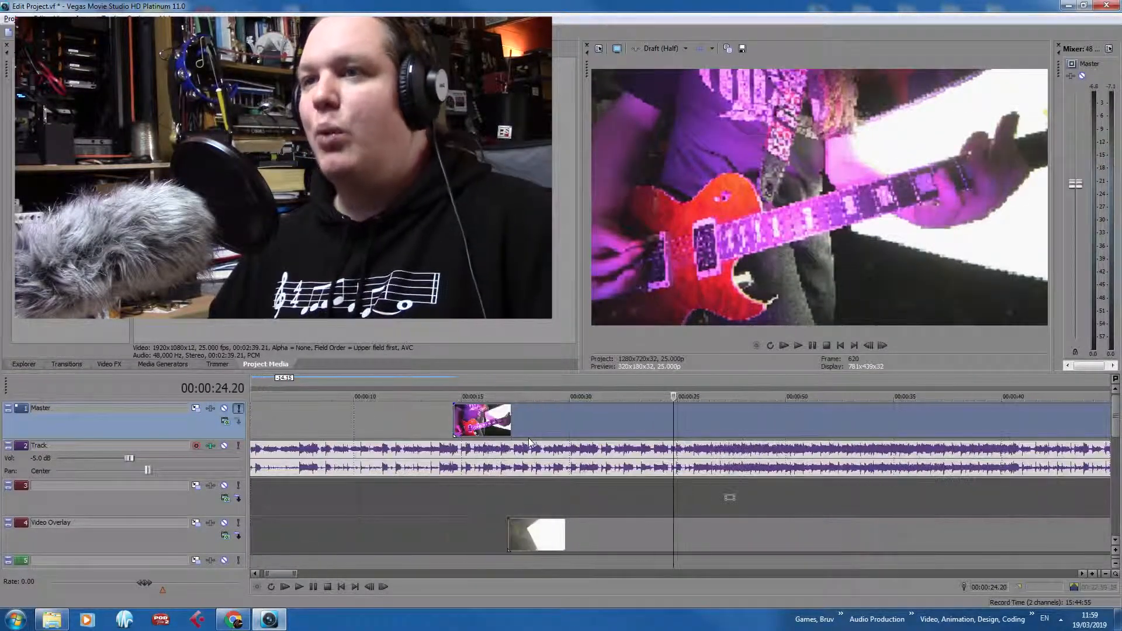
{"action": "left_click", "coordinate": [677, 423]}
{"action": "left_click", "coordinate": [685, 423]}
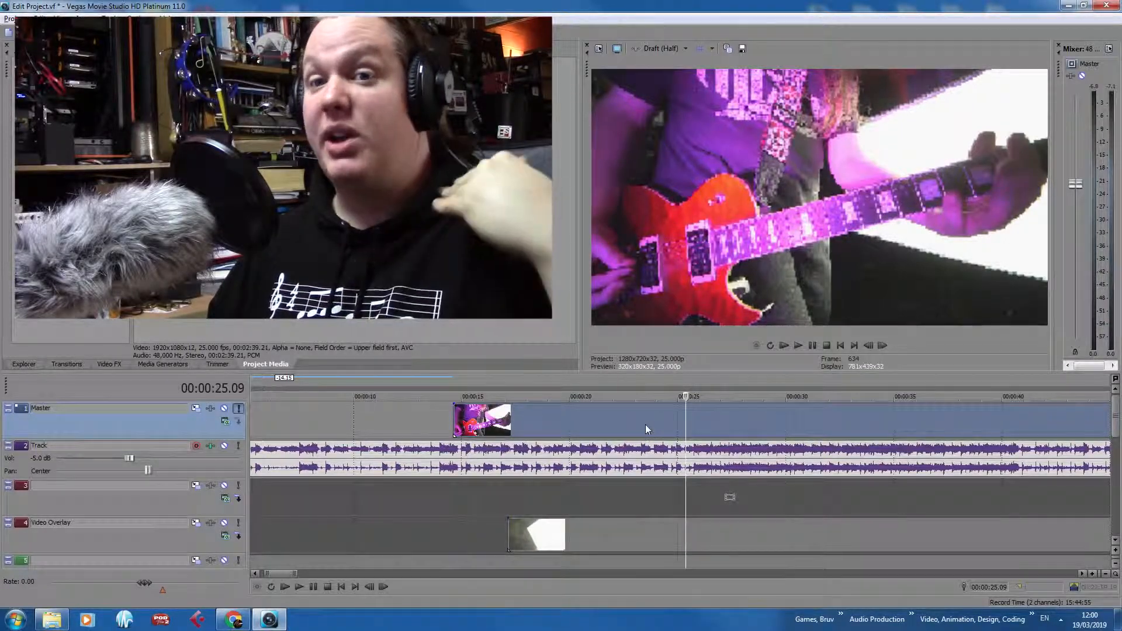
Play the Master clip with the song from 00:00:25.09 and place the cursor at 00:00:27.15
{"action": "scroll", "coordinate": [865, 490], "scroll_direction": "up", "scroll_amount": 3}
{"action": "key", "text": "space"}
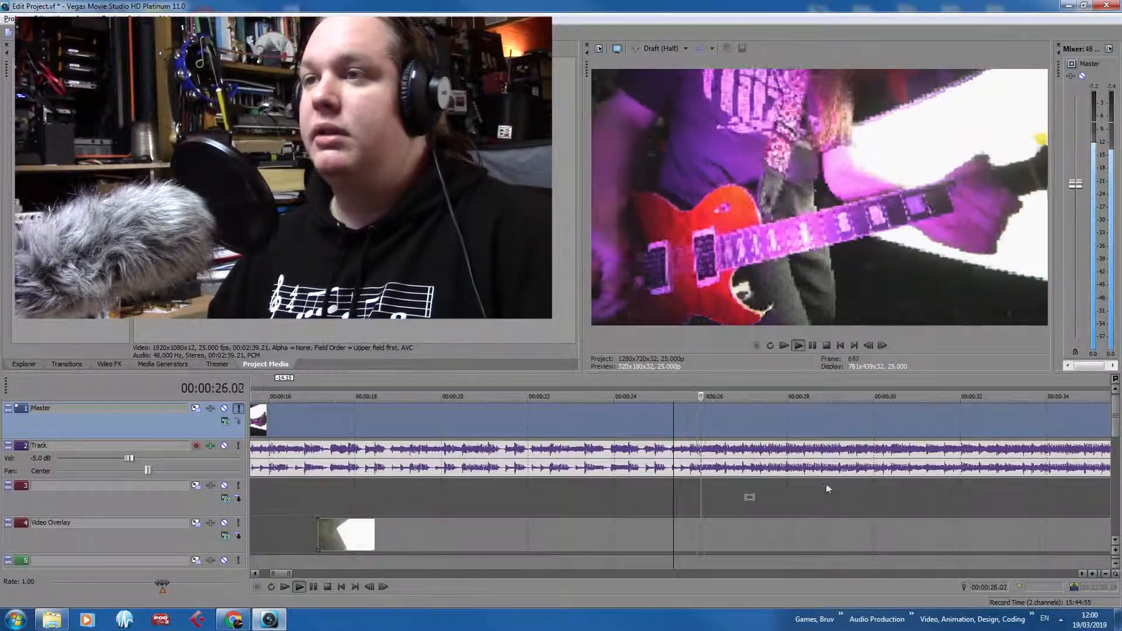
{"action": "key", "text": "space"}
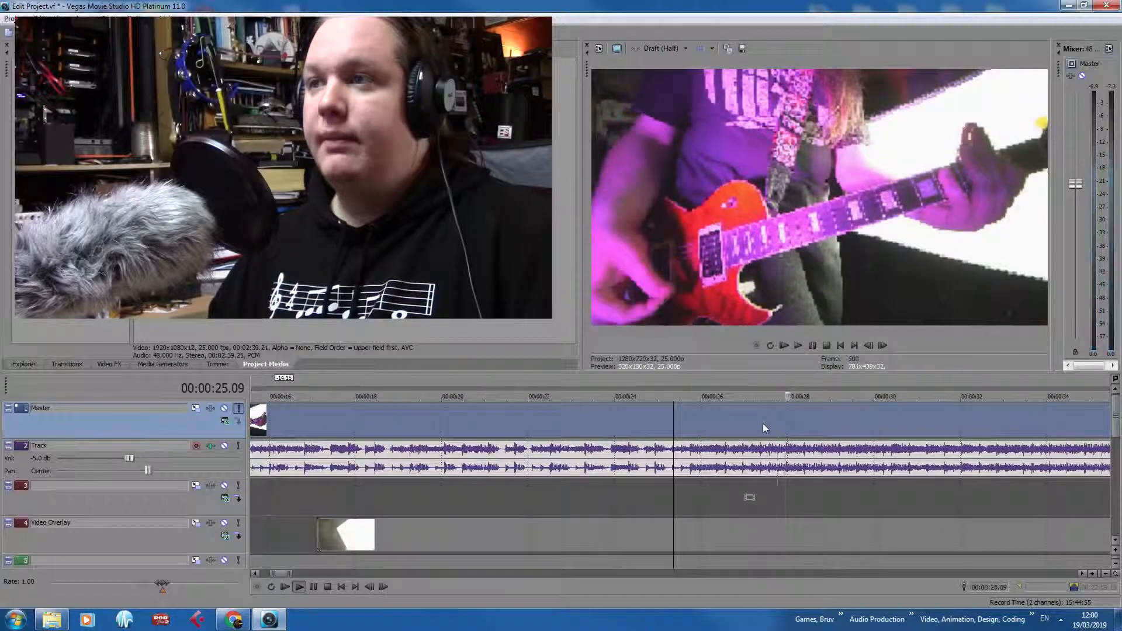
{"action": "left_click", "coordinate": [763, 423]}
{"action": "scroll", "coordinate": [763, 423], "scroll_direction": "up", "scroll_amount": 5}
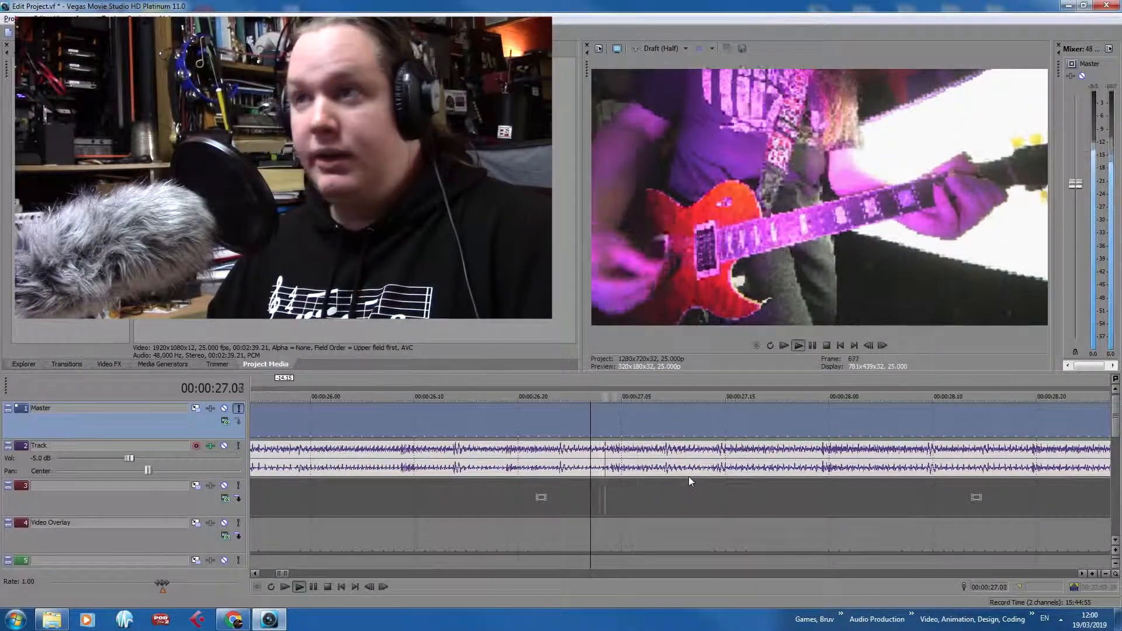
{"action": "key", "text": "space"}
{"action": "left_click", "coordinate": [718, 424]}
{"action": "left_click", "coordinate": [721, 418]}
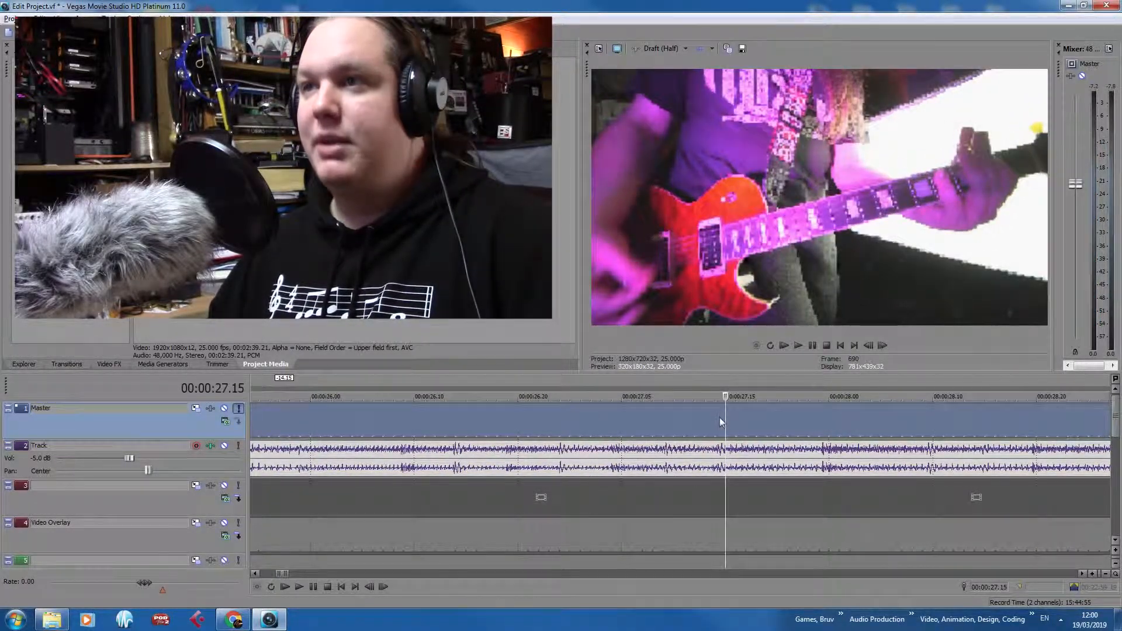
Compare the Master frames at 00:00:27.14 and 00:00:27.15 against the song's waveform and split the clip at 00:00:27.14
{"action": "scroll", "coordinate": [719, 417], "scroll_direction": "up", "scroll_amount": 2}
{"action": "left_click", "coordinate": [681, 422]}
{"action": "left_click", "coordinate": [696, 414]}
{"action": "left_click", "coordinate": [683, 411]}
{"action": "left_click", "coordinate": [694, 412]}
{"action": "left_click", "coordinate": [677, 412]}
{"action": "left_click", "coordinate": [693, 411]}
{"action": "left_click", "coordinate": [675, 411]}
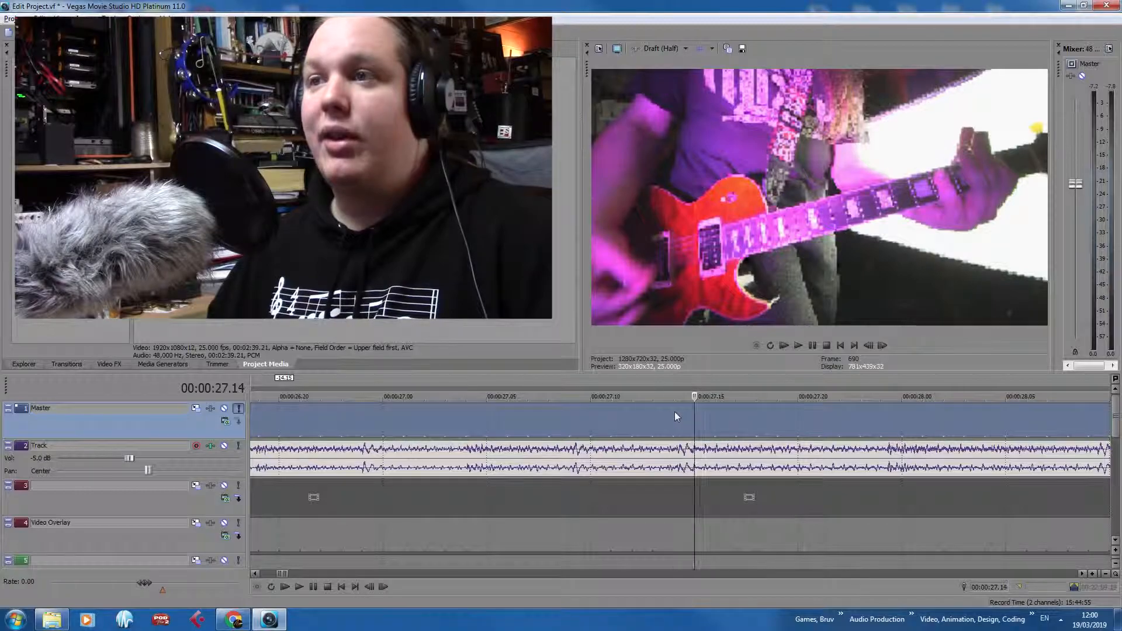
{"action": "left_click", "coordinate": [682, 438]}
{"action": "left_click", "coordinate": [695, 434]}
{"action": "left_click", "coordinate": [673, 424]}
{"action": "left_click", "coordinate": [693, 418]}
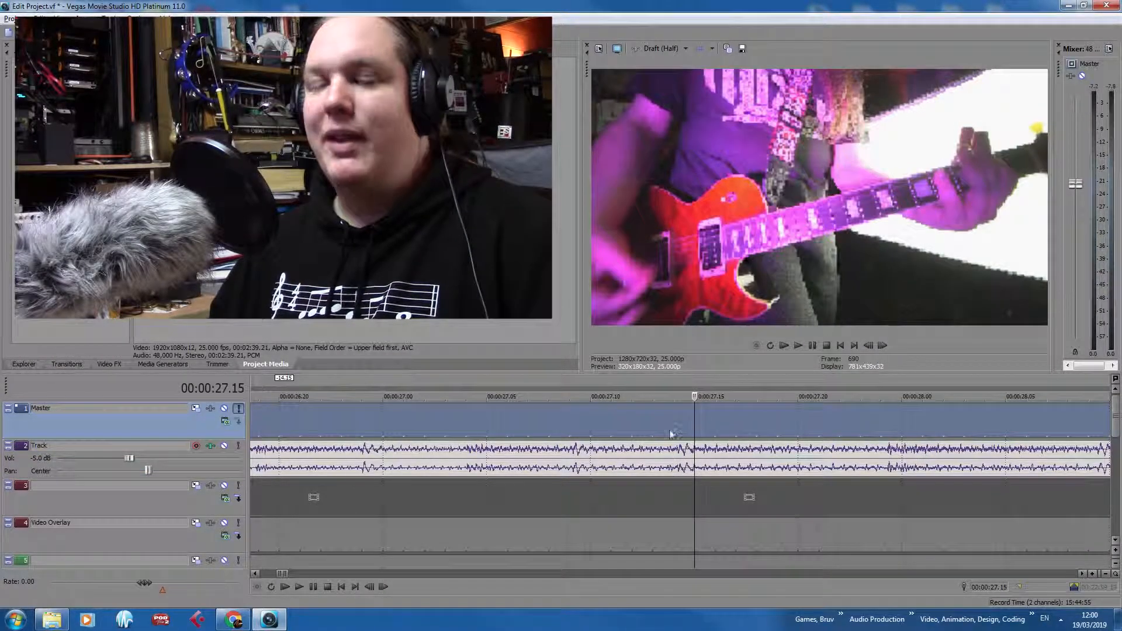
{"action": "left_click", "coordinate": [670, 420]}
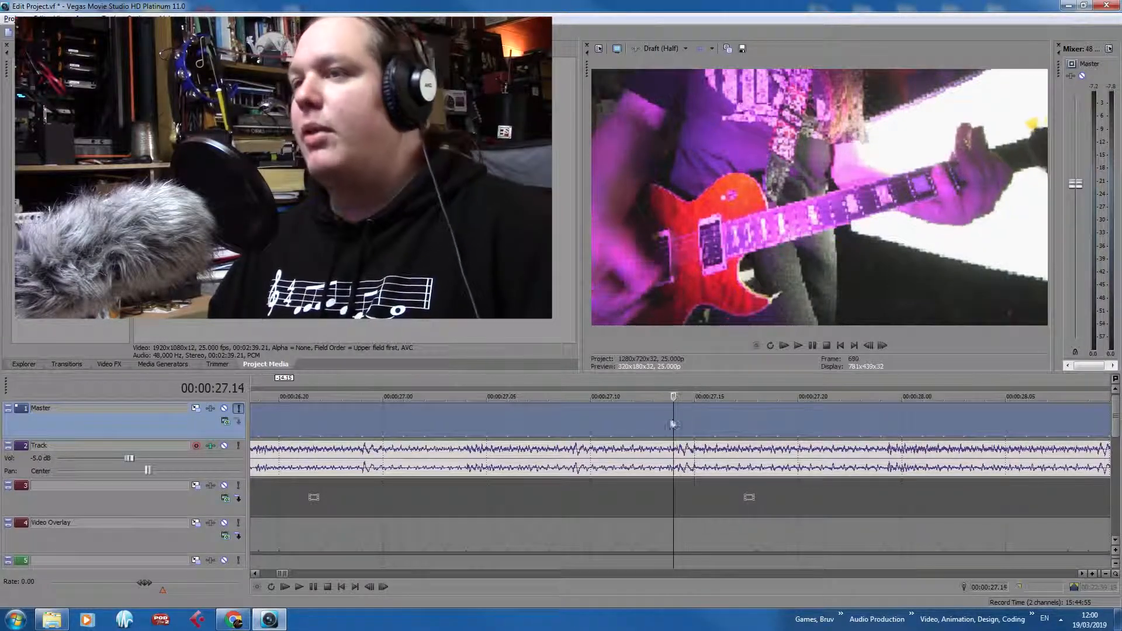
{"action": "left_click", "coordinate": [686, 433]}
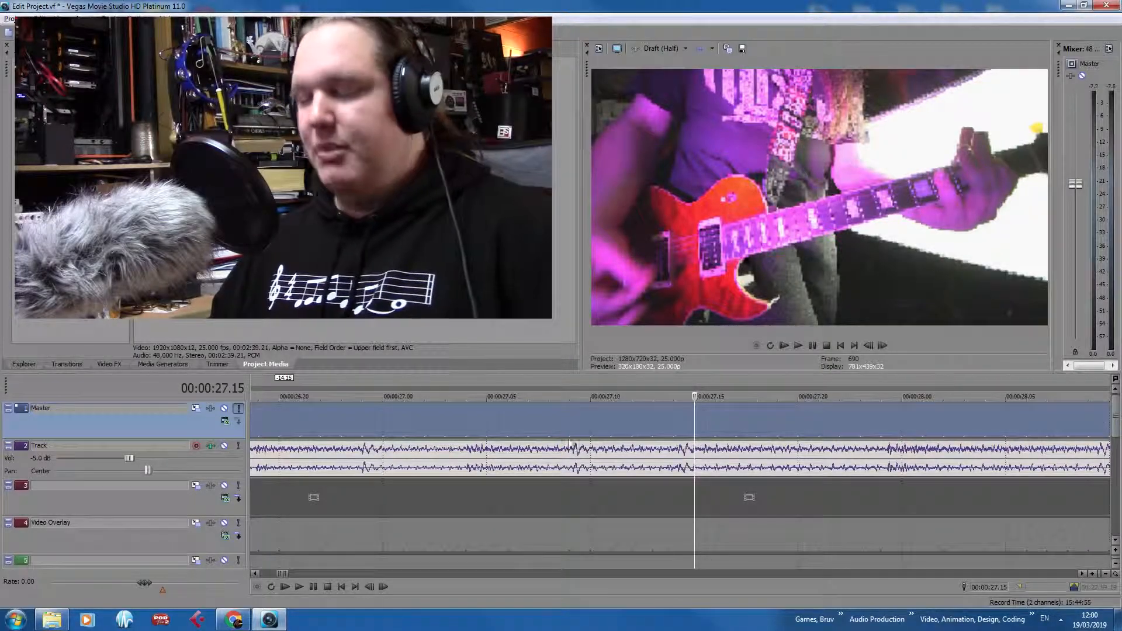
{"action": "left_click", "coordinate": [676, 417]}
{"action": "key", "text": "s"}
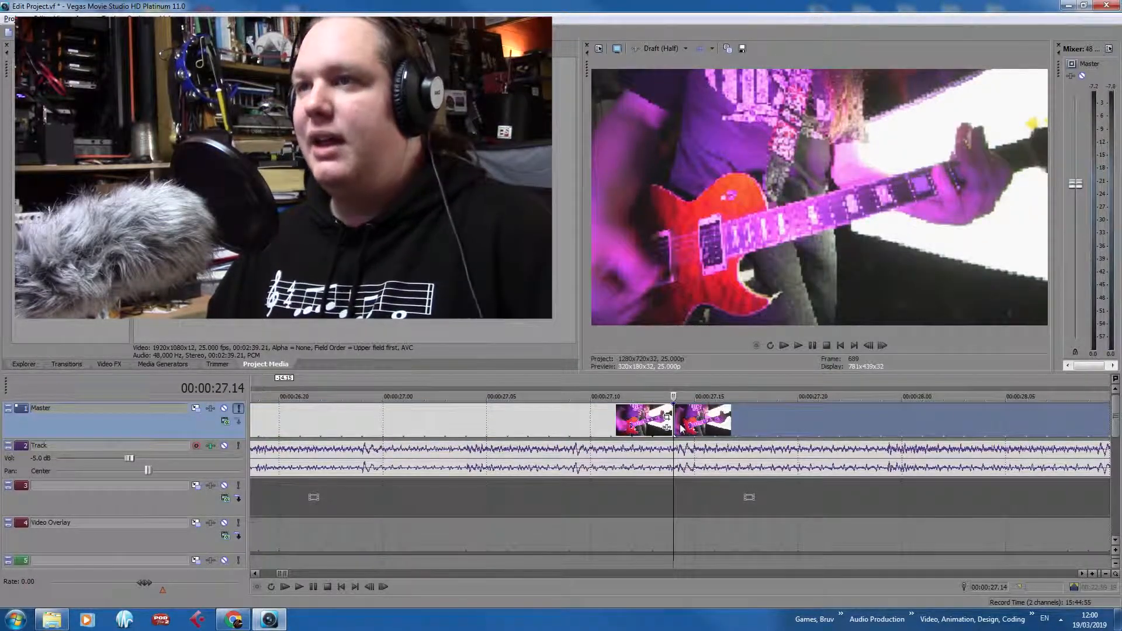
Trim the start of the Master clip after the 00:00:27.14 cut by 1.16 seconds and frames to leave a gap
{"action": "left_click", "coordinate": [551, 416]}
{"action": "left_click", "coordinate": [677, 426]}
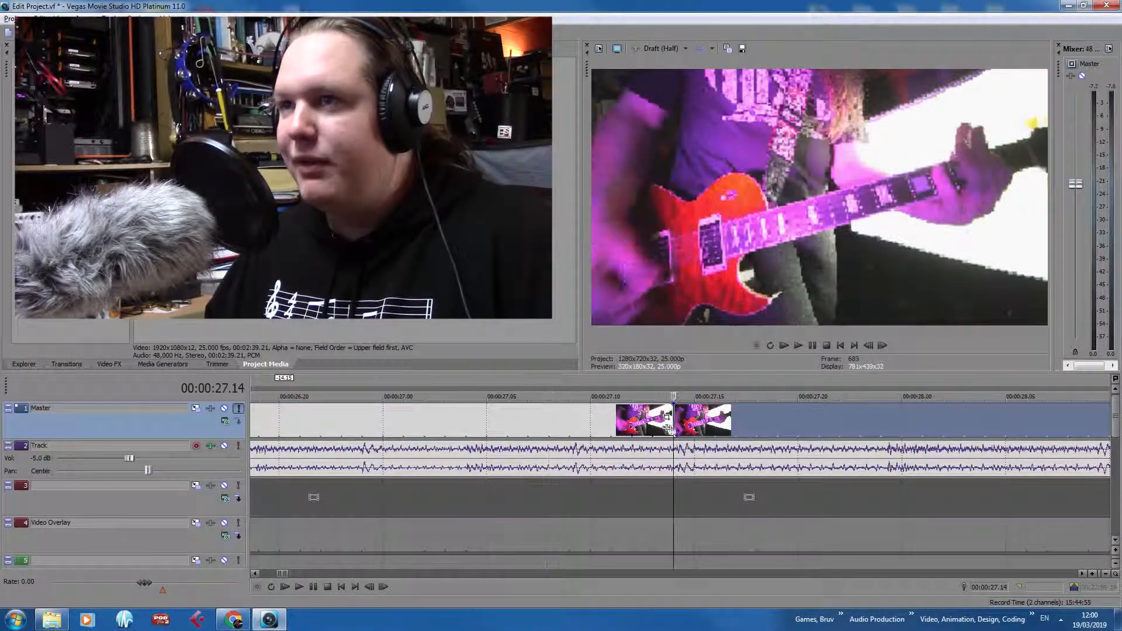
{"action": "scroll", "coordinate": [676, 426], "scroll_direction": "down", "scroll_amount": 4}
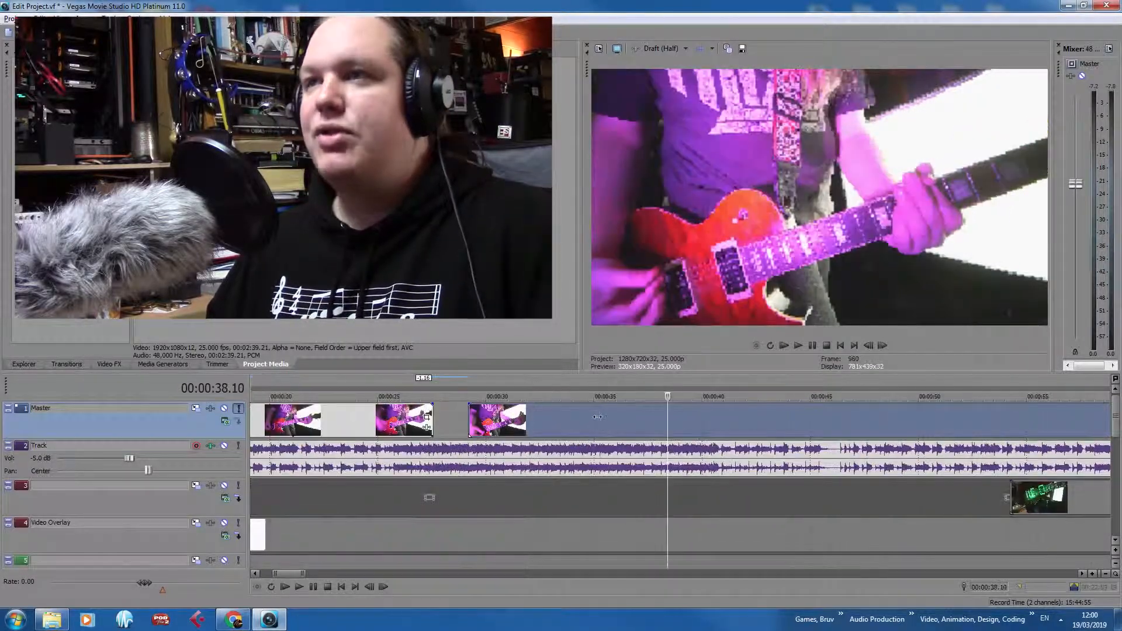
Play the Master footage with the song from 00:00:31.12 and trim the clip's start further, to about 00:00:34.01
{"action": "left_click", "coordinate": [597, 424]}
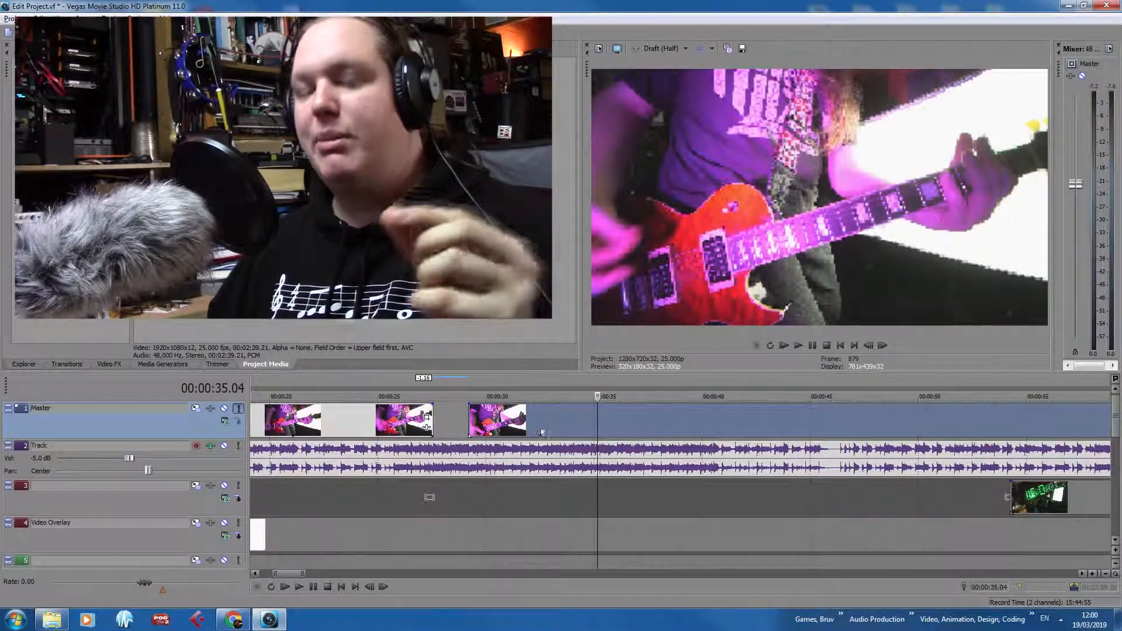
{"action": "left_click", "coordinate": [519, 427]}
{"action": "scroll", "coordinate": [519, 426], "scroll_direction": "up", "scroll_amount": 2}
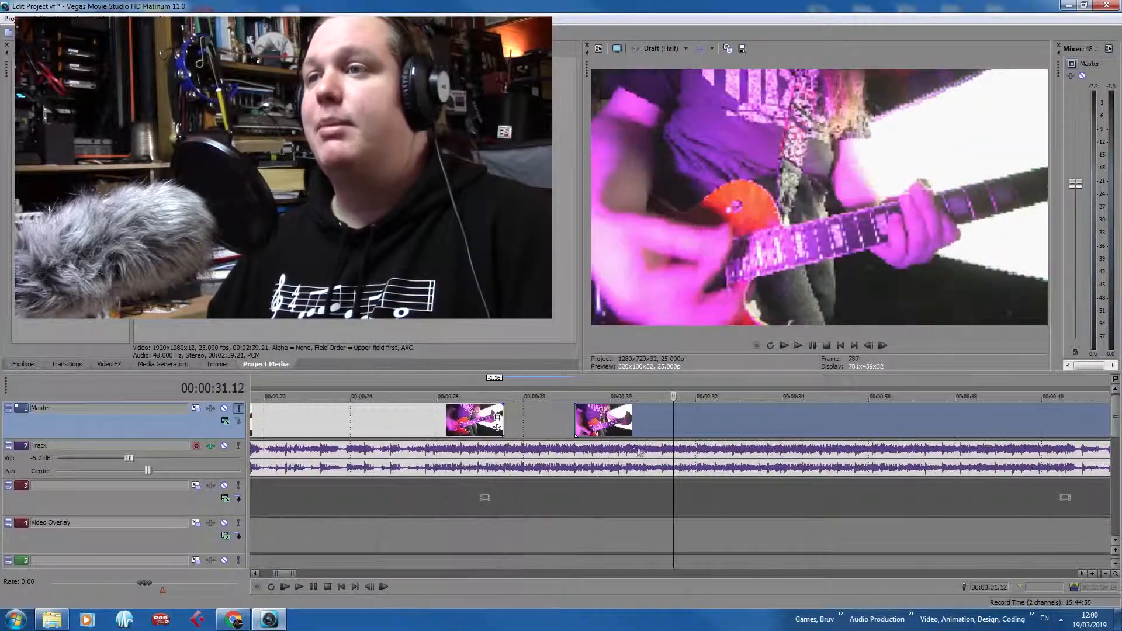
{"action": "key", "text": "space"}
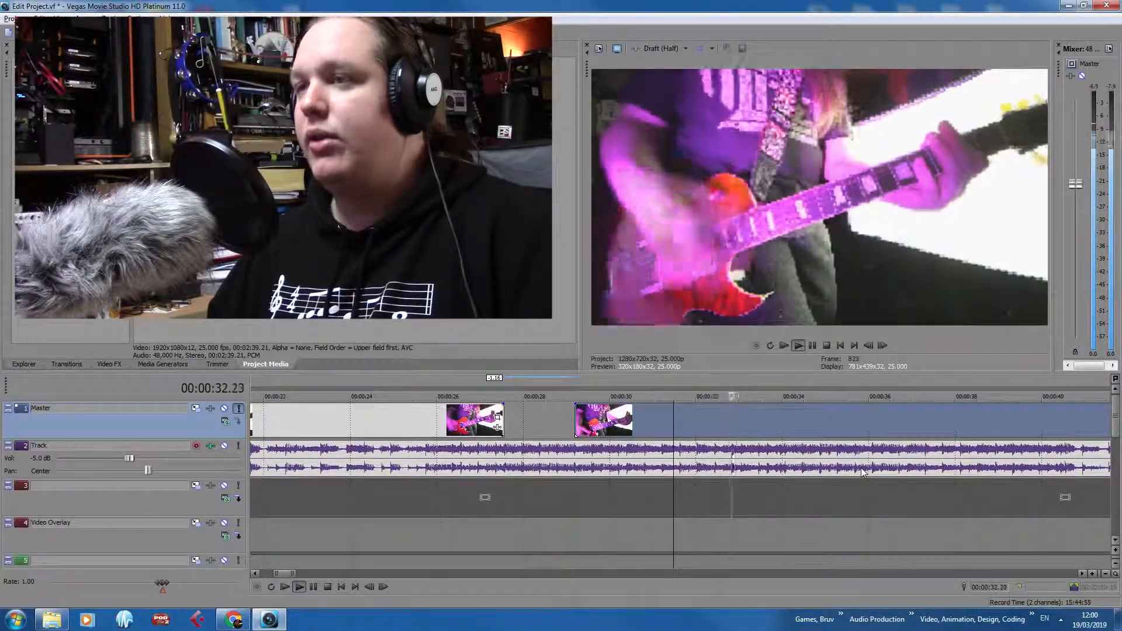
{"action": "key", "text": "space"}
{"action": "left_click", "coordinate": [784, 420]}
{"action": "scroll", "coordinate": [784, 421], "scroll_direction": "up", "scroll_amount": 2}
{"action": "left_click_drag", "start_coordinate": [257, 420], "coordinate": [671, 426]}
Play from the gap at 00:00:33.10 into the trimmed Master clip to check its entry against the song
{"action": "scroll", "coordinate": [673, 428], "scroll_direction": "up", "scroll_amount": 2}
{"action": "left_click", "coordinate": [516, 423]}
{"action": "key", "text": "space"}
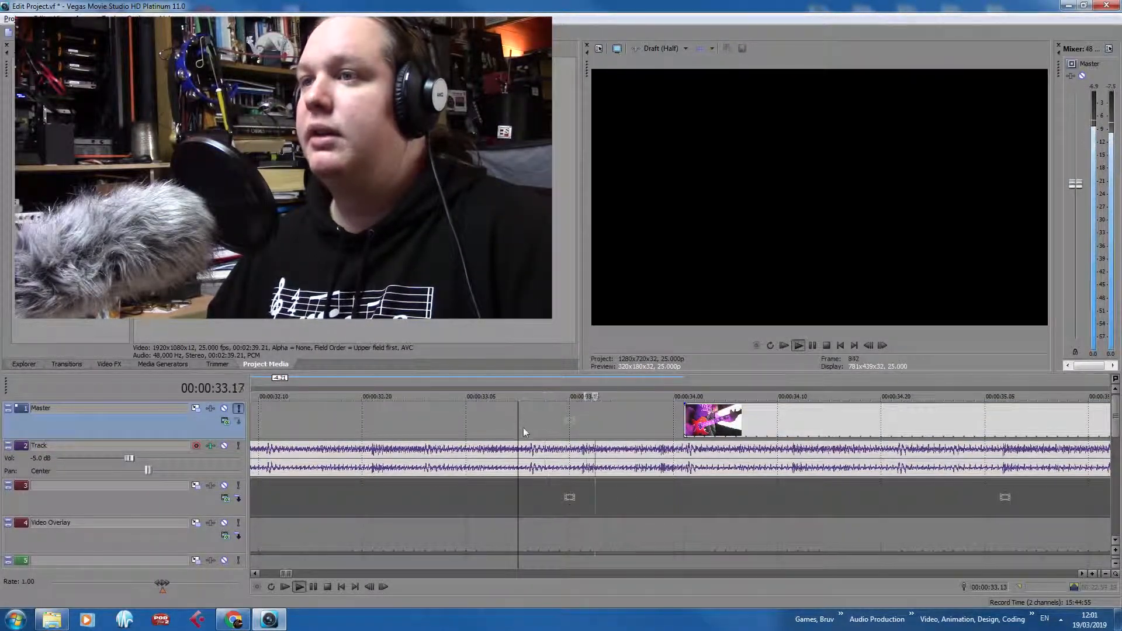
{"action": "scroll", "coordinate": [525, 431], "scroll_direction": "down", "scroll_amount": 4}
{"action": "scroll", "coordinate": [524, 433], "scroll_direction": "down", "scroll_amount": 4}
{"action": "key", "text": "space"}
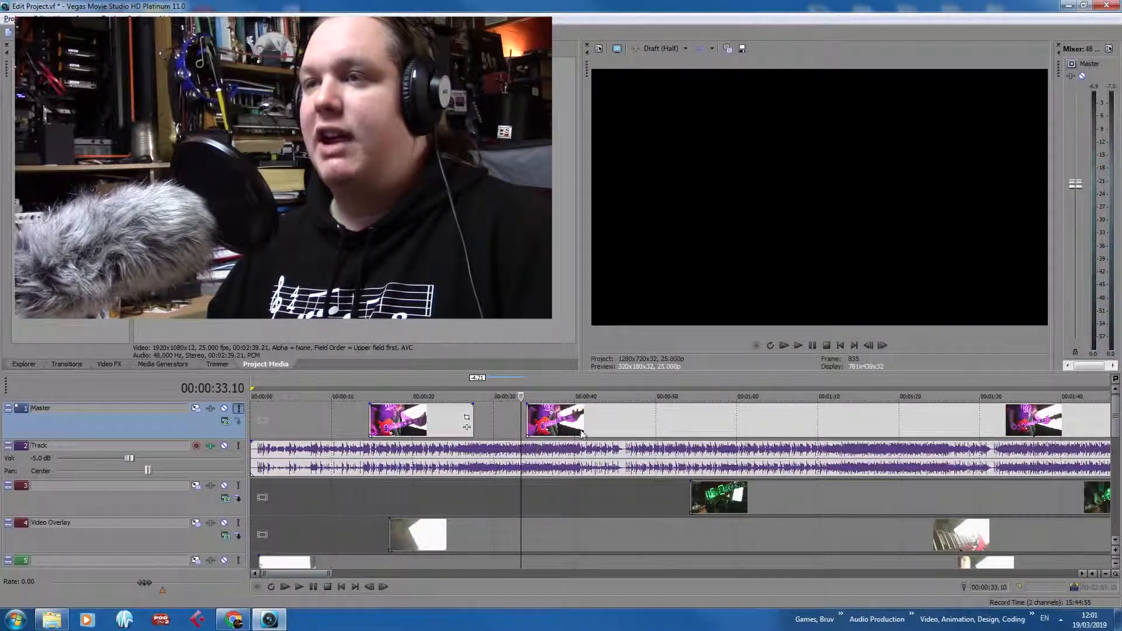
Play the Master clip with the song toward 00:00:40.14 to find the next cut point
{"action": "left_click", "coordinate": [579, 430]}
{"action": "scroll", "coordinate": [688, 462], "scroll_direction": "up", "scroll_amount": 3}
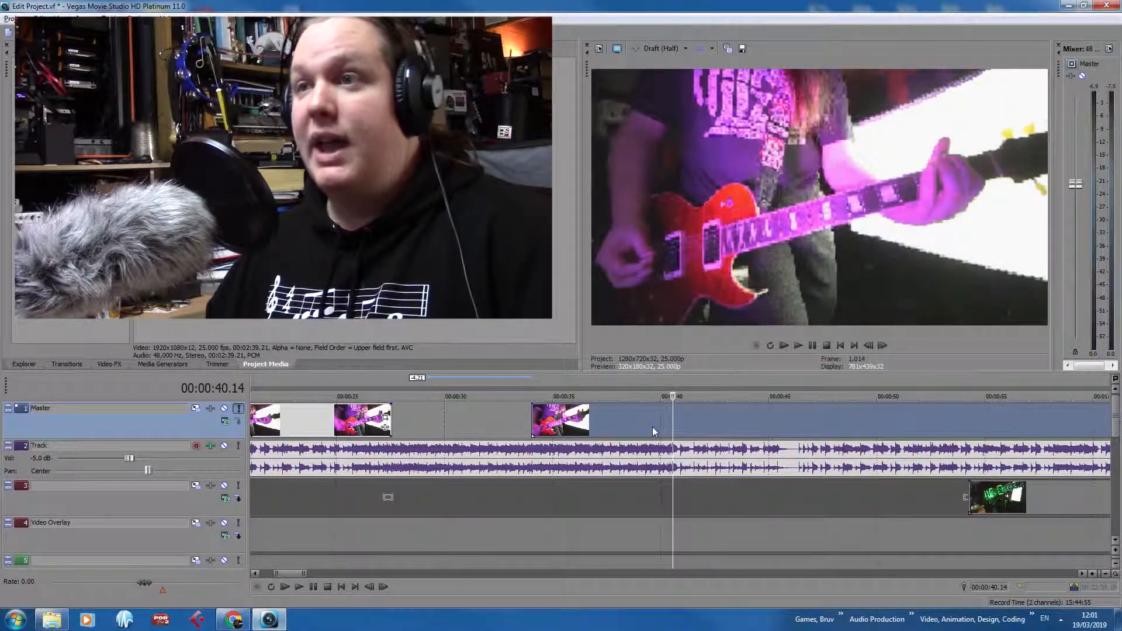
{"action": "left_click", "coordinate": [653, 427]}
{"action": "scroll", "coordinate": [654, 429], "scroll_direction": "up", "scroll_amount": 3}
{"action": "left_click", "coordinate": [593, 429]}
{"action": "key", "text": "space"}
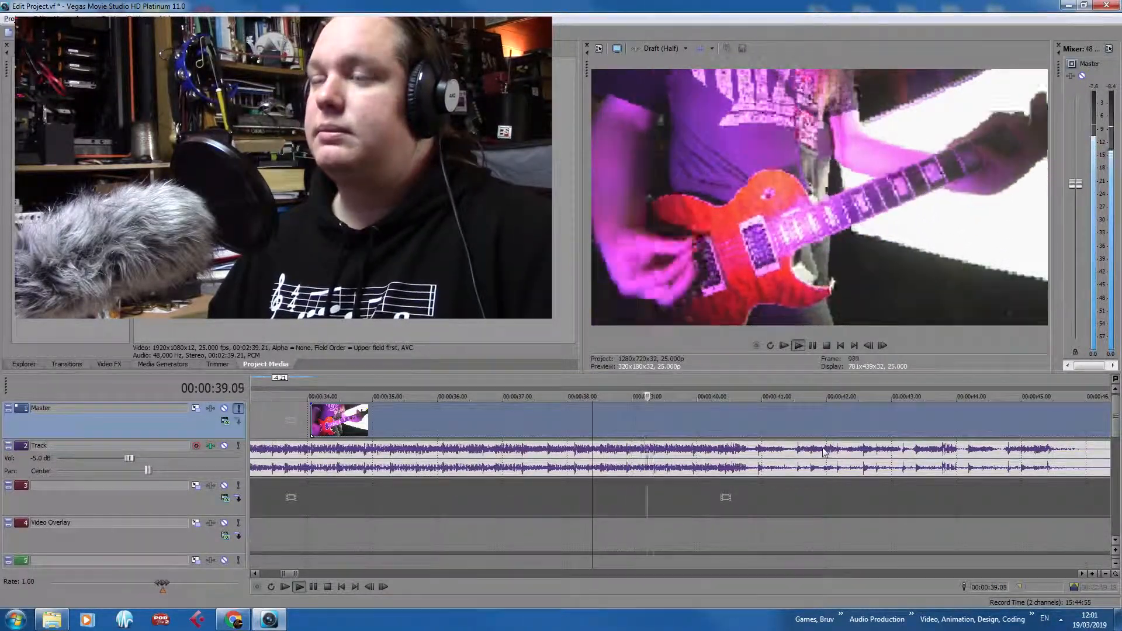
{"action": "key", "text": "Return"}
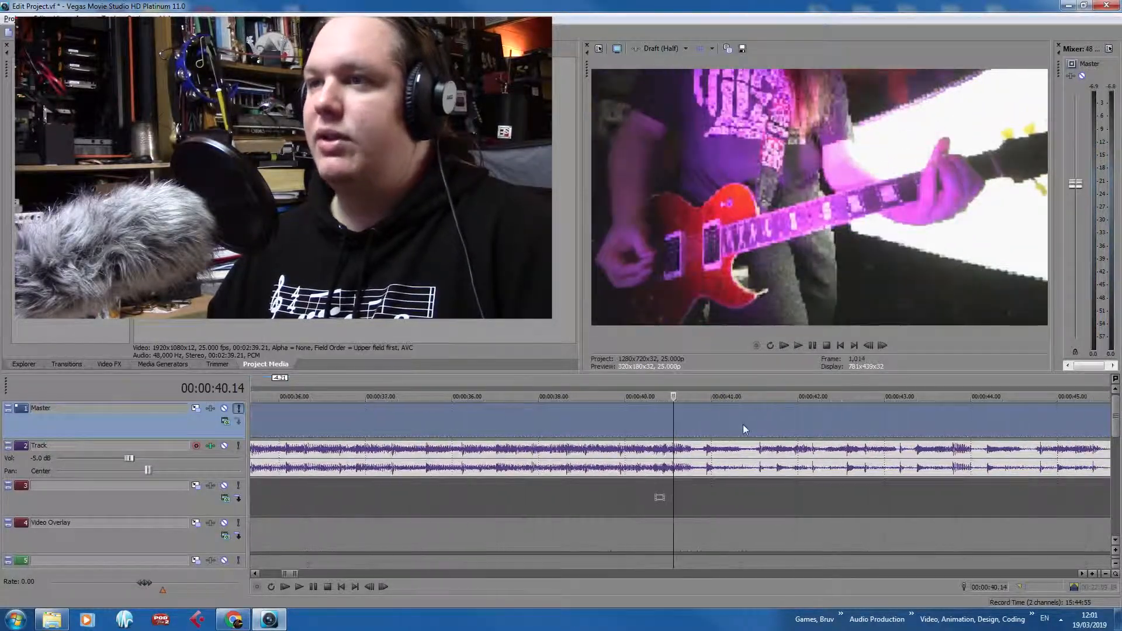
Split the Master clip at 00:00:40.14 and trim back the start of the remaining part
{"action": "scroll", "coordinate": [732, 418], "scroll_direction": "up", "scroll_amount": 4}
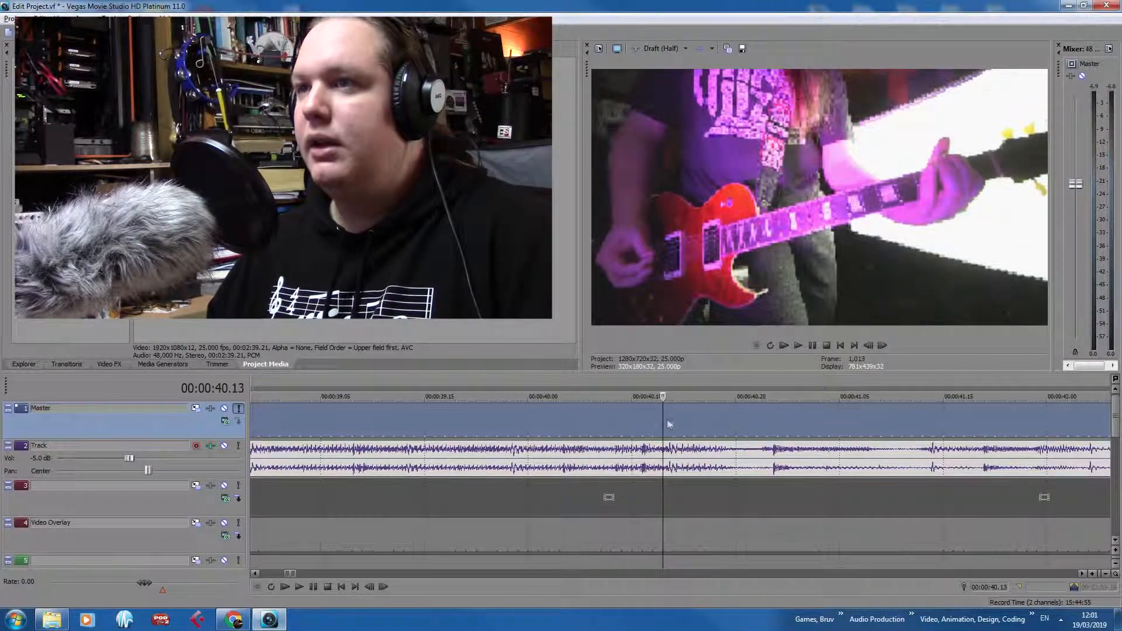
{"action": "scroll", "coordinate": [667, 419], "scroll_direction": "up", "scroll_amount": 3}
{"action": "scroll", "coordinate": [697, 420], "scroll_direction": "down", "scroll_amount": 10}
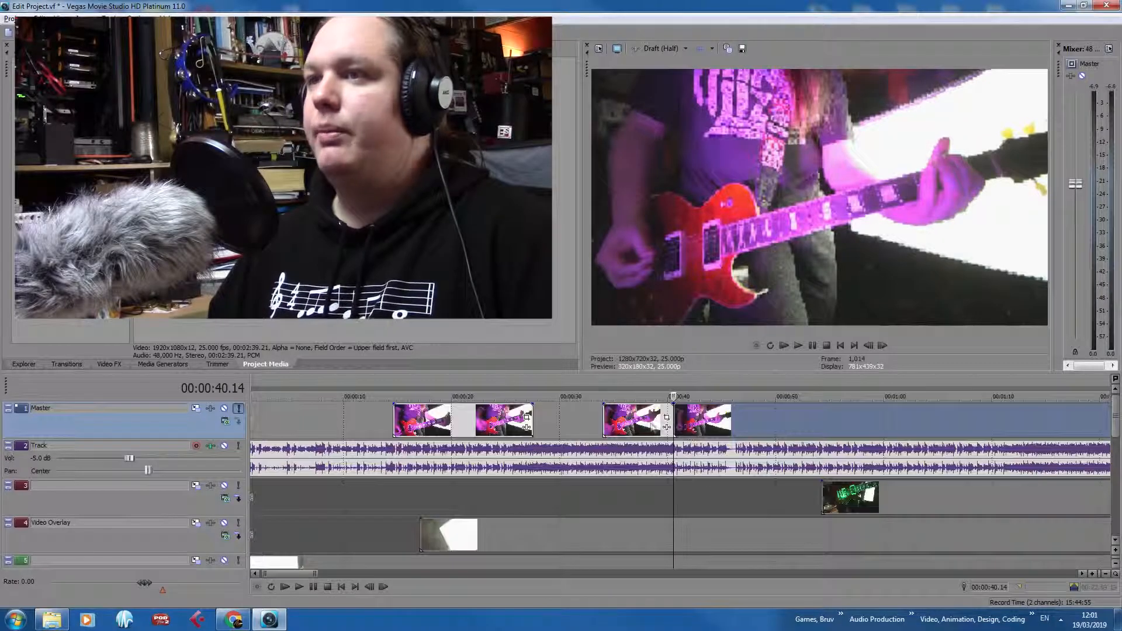
{"action": "left_click_drag", "start_coordinate": [676, 424], "coordinate": [746, 439]}
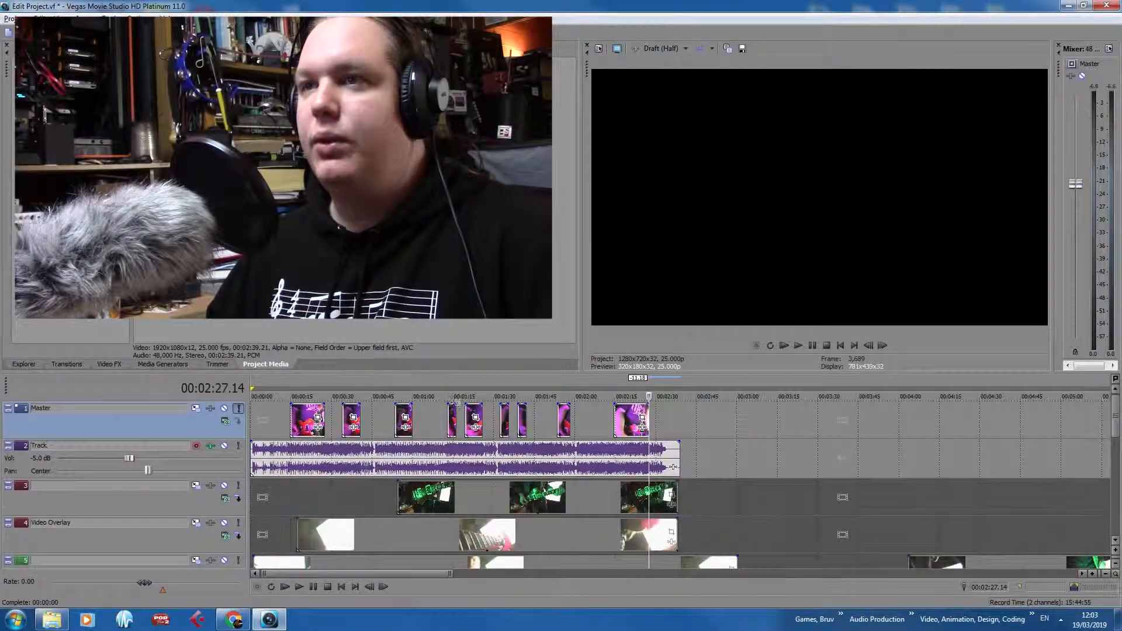
Reorder the tracks so that Video Overlay sits directly beneath the Master track, above the song
{"action": "left_click", "coordinate": [266, 421]}
{"action": "scroll", "coordinate": [281, 420], "scroll_direction": "up", "scroll_amount": 1}
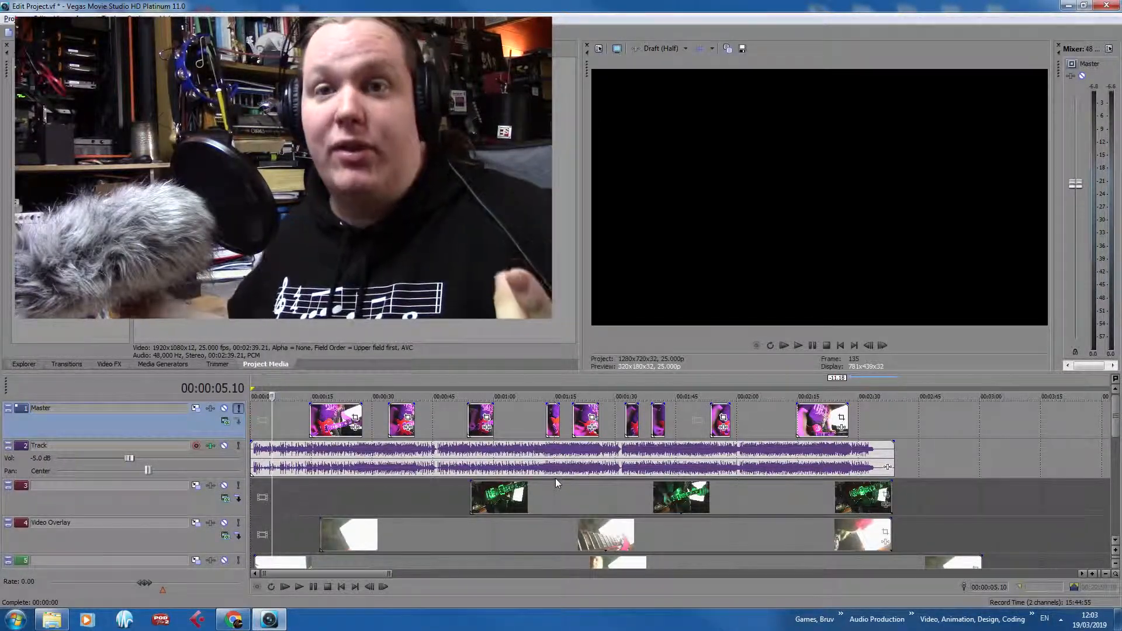
{"action": "left_click_drag", "start_coordinate": [152, 543], "coordinate": [177, 497]}
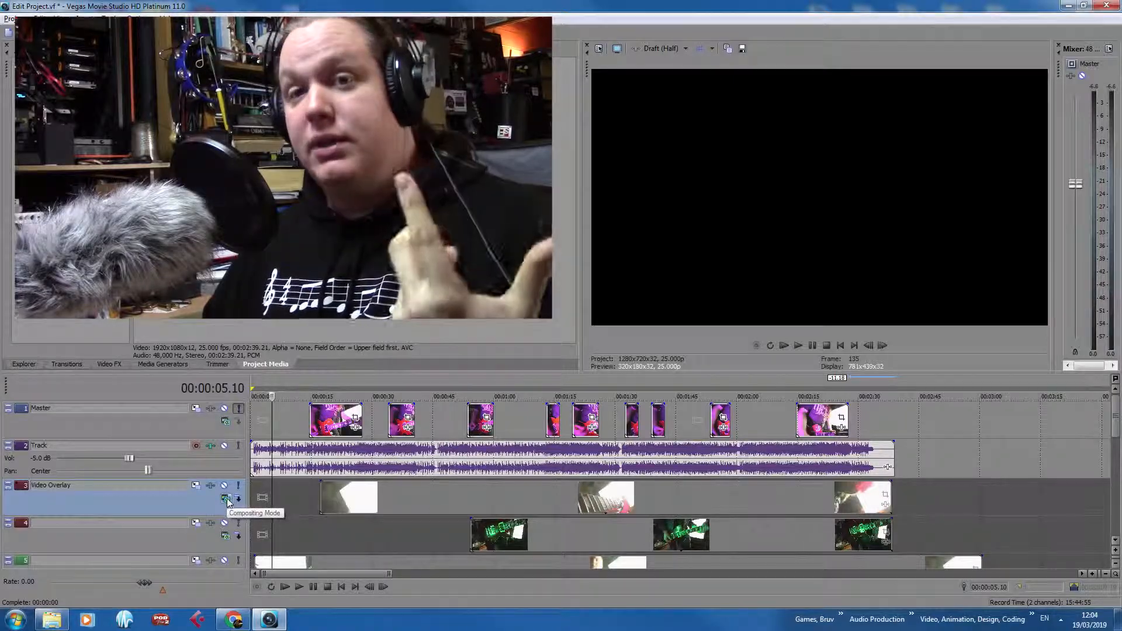
{"action": "left_click_drag", "start_coordinate": [141, 494], "coordinate": [132, 445]}
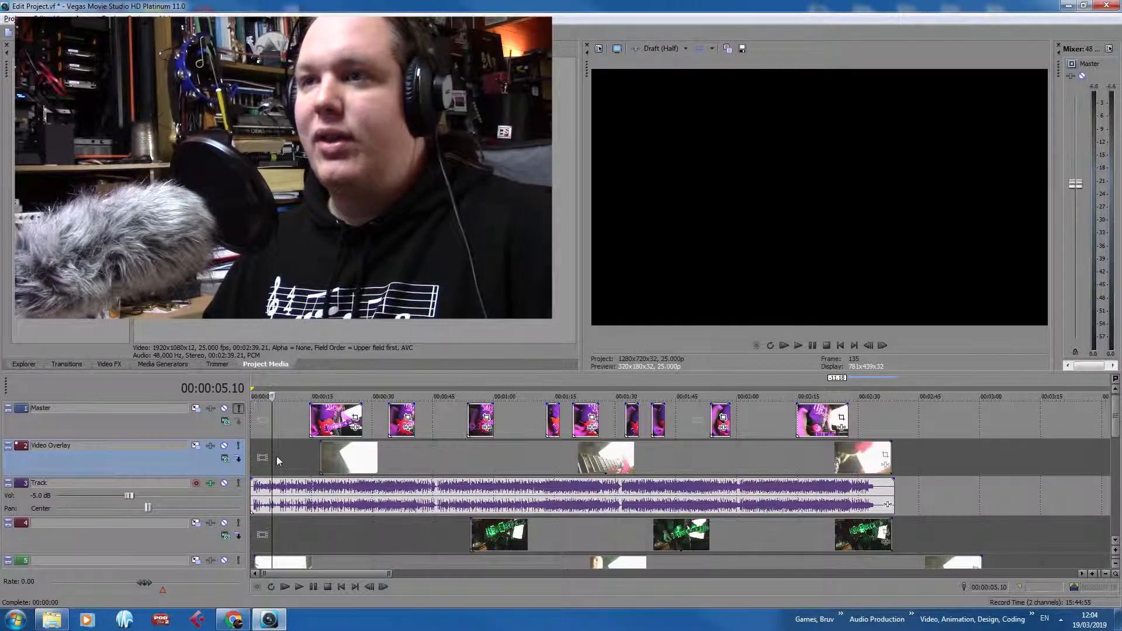
Split the Video Overlay clip at both ends of the Master gap starting at 00:01:35.17 and move that piece into the gap
{"action": "left_click", "coordinate": [548, 453]}
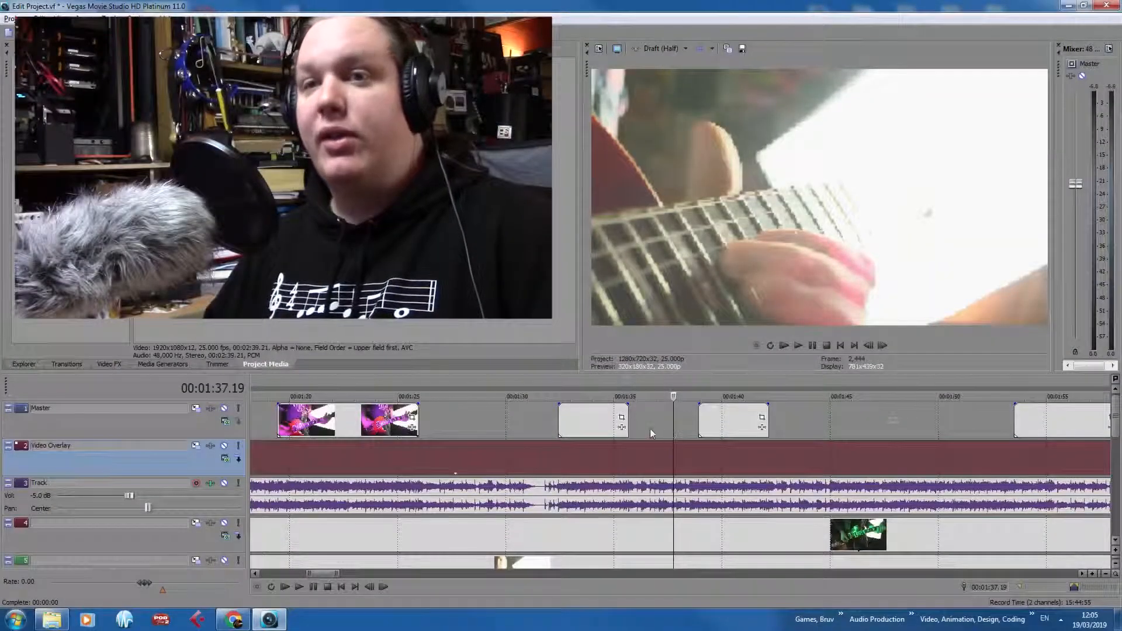
{"action": "left_click", "coordinate": [626, 446]}
{"action": "scroll", "coordinate": [669, 454], "scroll_direction": "up", "scroll_amount": 5}
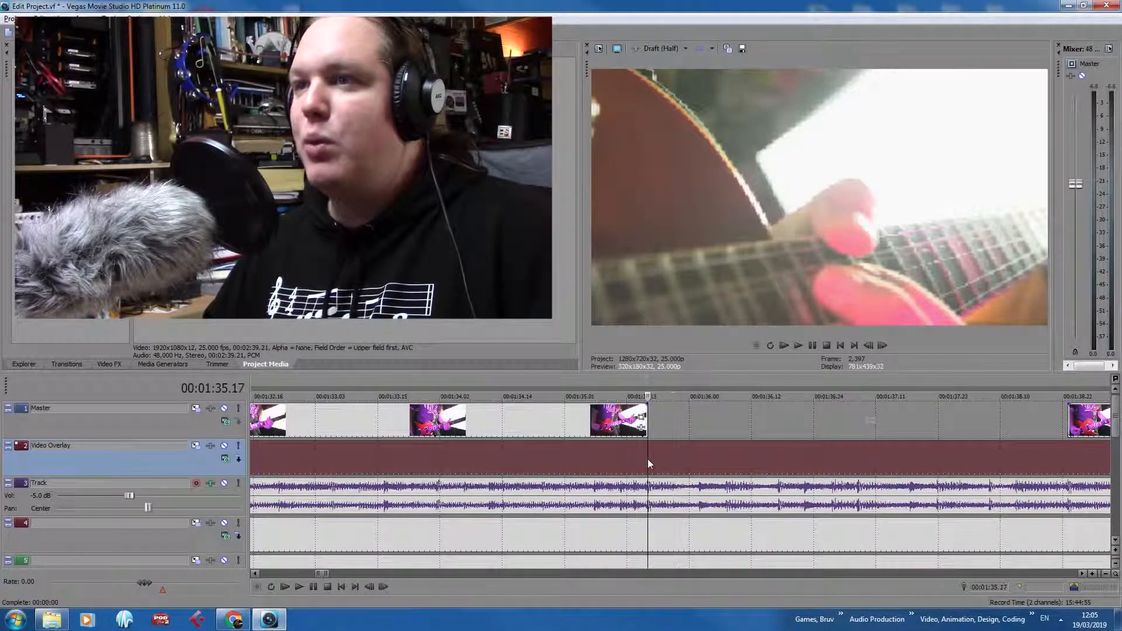
{"action": "left_click", "coordinate": [1067, 457]}
{"action": "left_click_drag", "start_coordinate": [684, 458], "coordinate": [691, 427]}
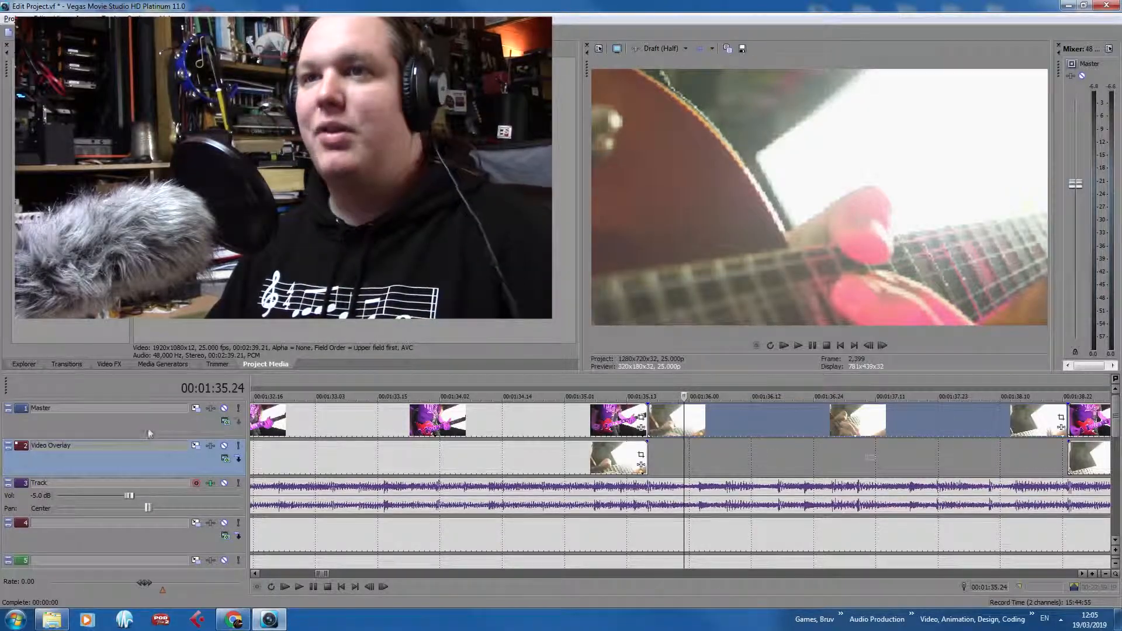
Fill further gaps in the Master track with matching pieces cut from the Video Overlay clip
{"action": "left_click", "coordinate": [88, 421]}
{"action": "scroll", "coordinate": [681, 480], "scroll_direction": "down", "scroll_amount": 5}
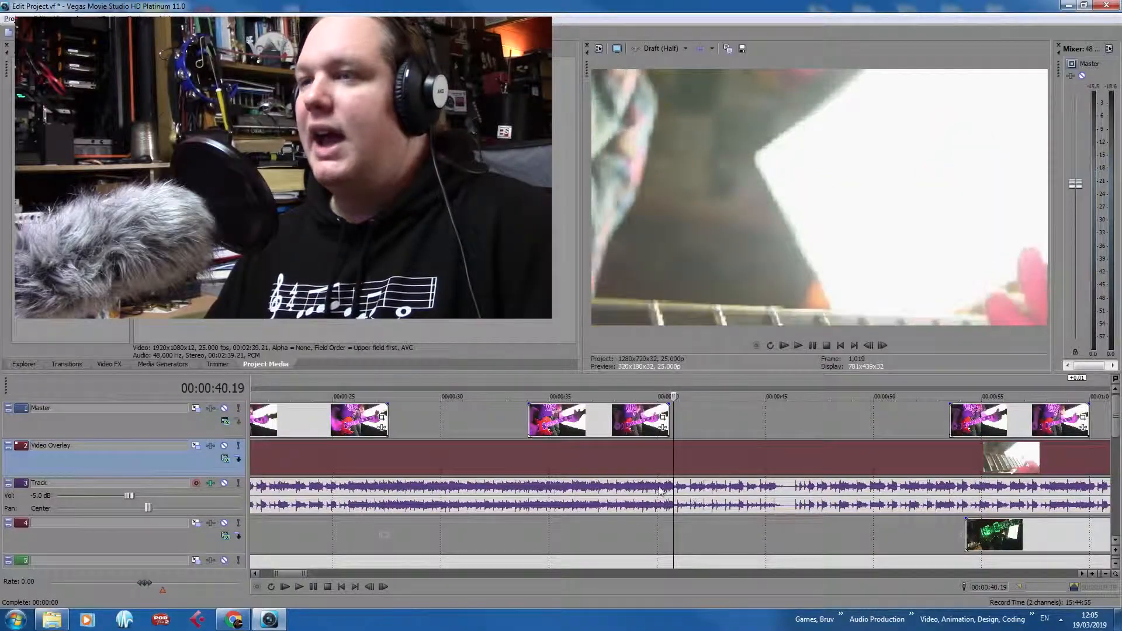
{"action": "scroll", "coordinate": [661, 490], "scroll_direction": "down", "scroll_amount": 5}
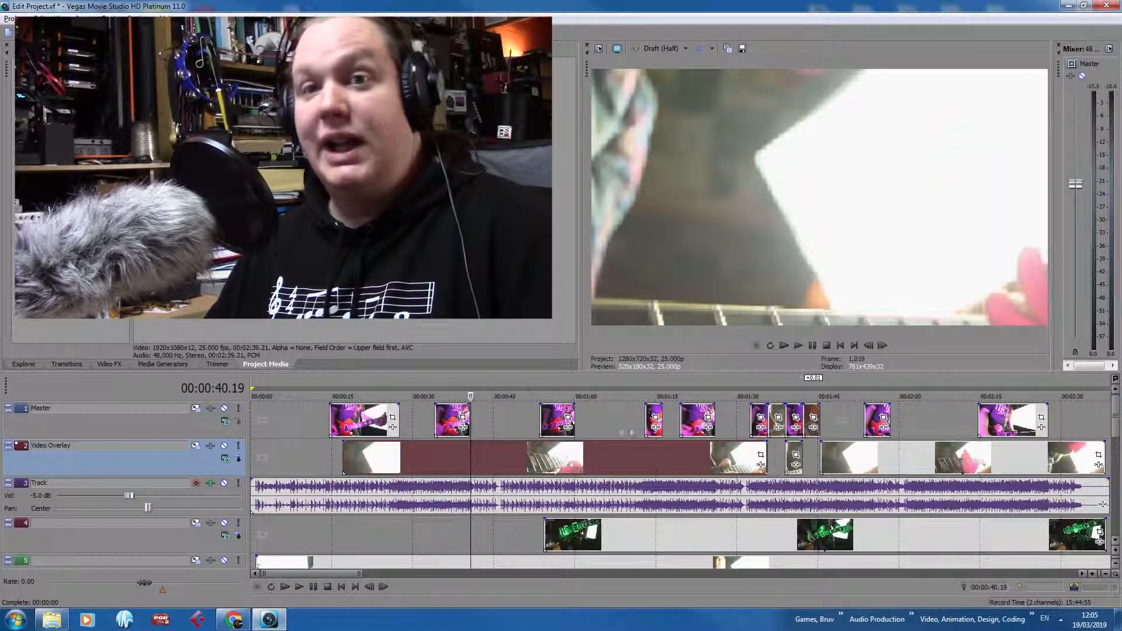
{"action": "left_click", "coordinate": [666, 462]}
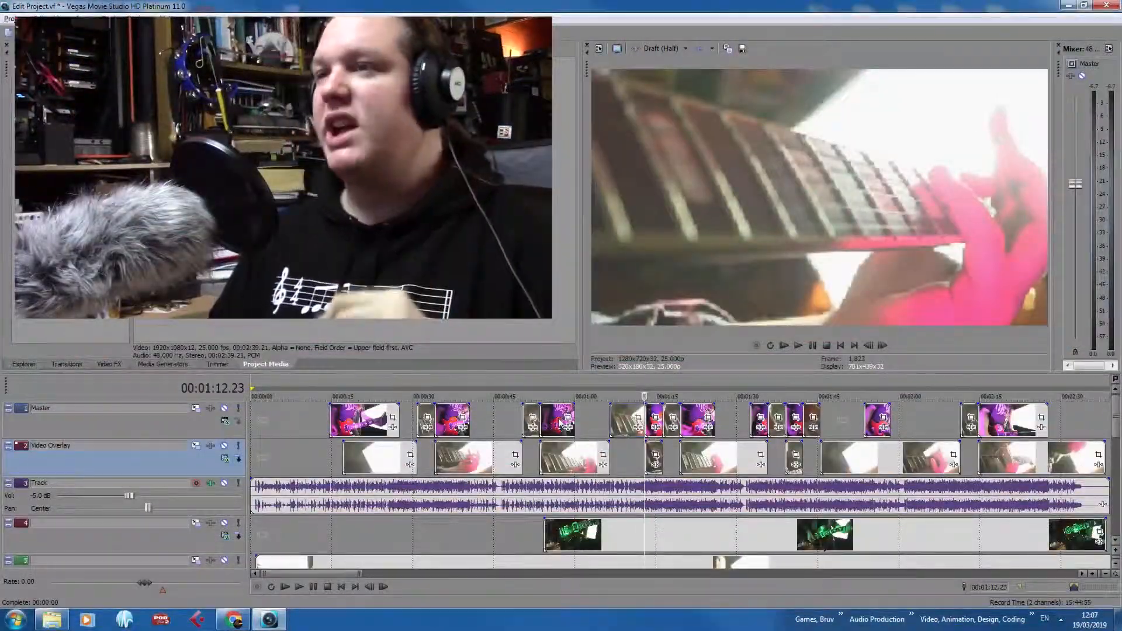
{"action": "scroll", "coordinate": [560, 422], "scroll_direction": "down", "scroll_amount": 1}
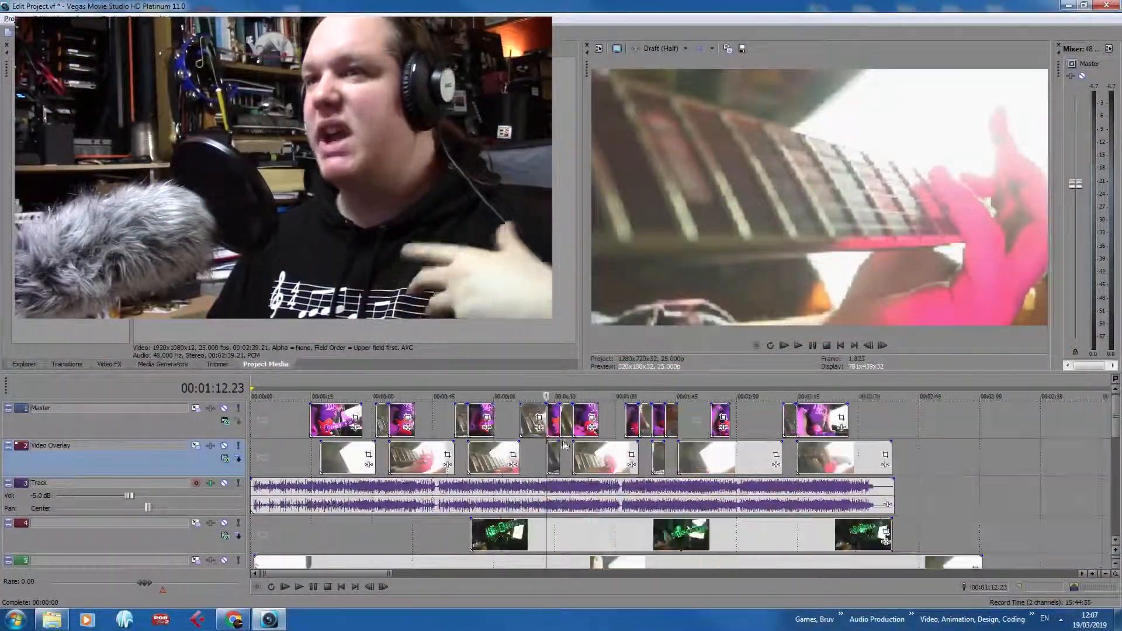
Delete the Video Overlay track together with its leftover pieces
{"action": "left_click", "coordinate": [814, 459]}
{"action": "left_click", "coordinate": [314, 454]}
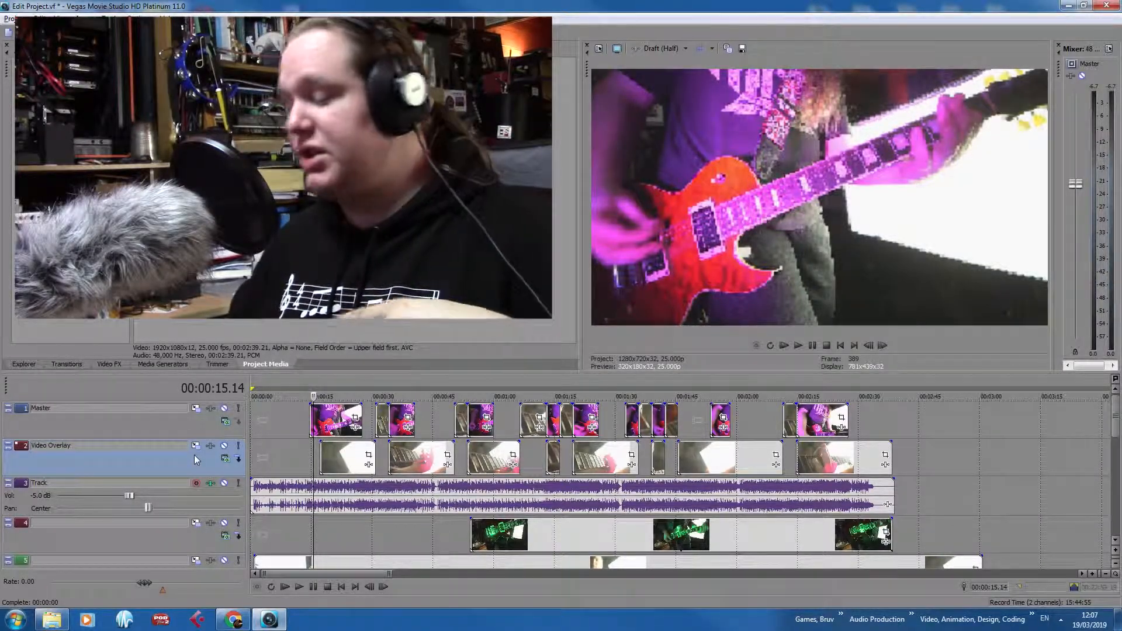
{"action": "key", "text": "Delete"}
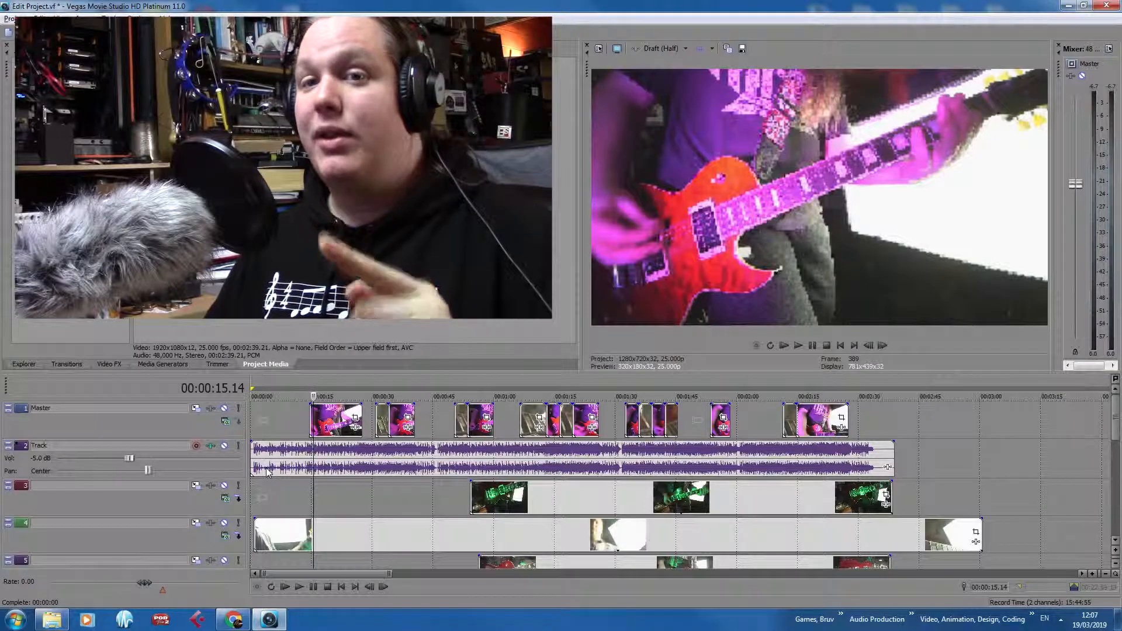
Move the green-lit guitar track directly beneath Master and look through its footage around 00:01:48.07 and 00:02:05.02
{"action": "left_click_drag", "start_coordinate": [164, 494], "coordinate": [140, 459]}
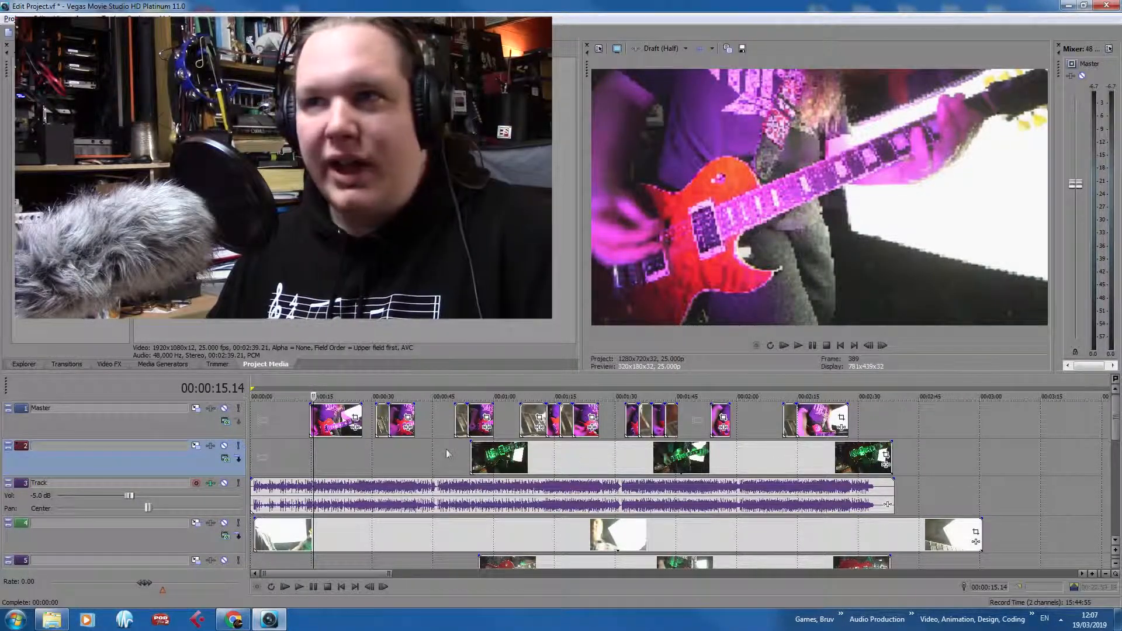
{"action": "left_click", "coordinate": [518, 459]}
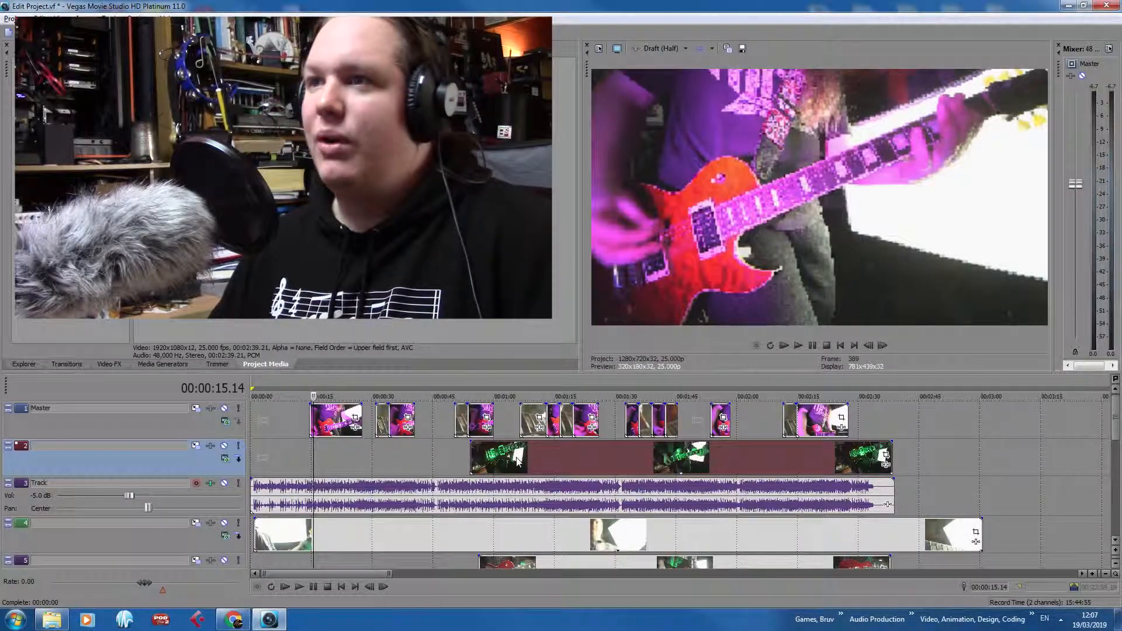
{"action": "left_click", "coordinate": [673, 462]}
{"action": "left_click", "coordinate": [690, 466]}
{"action": "scroll", "coordinate": [696, 468], "scroll_direction": "up", "scroll_amount": 5}
{"action": "key", "text": "space"}
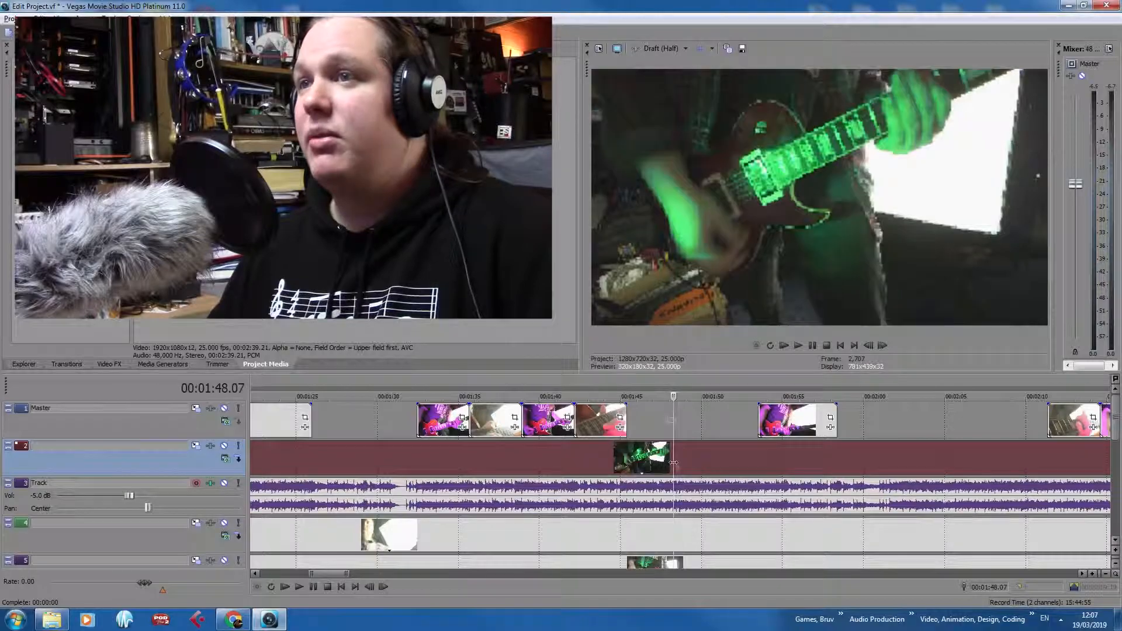
{"action": "scroll", "coordinate": [678, 462], "scroll_direction": "down", "scroll_amount": 4}
{"action": "left_click", "coordinate": [768, 461]}
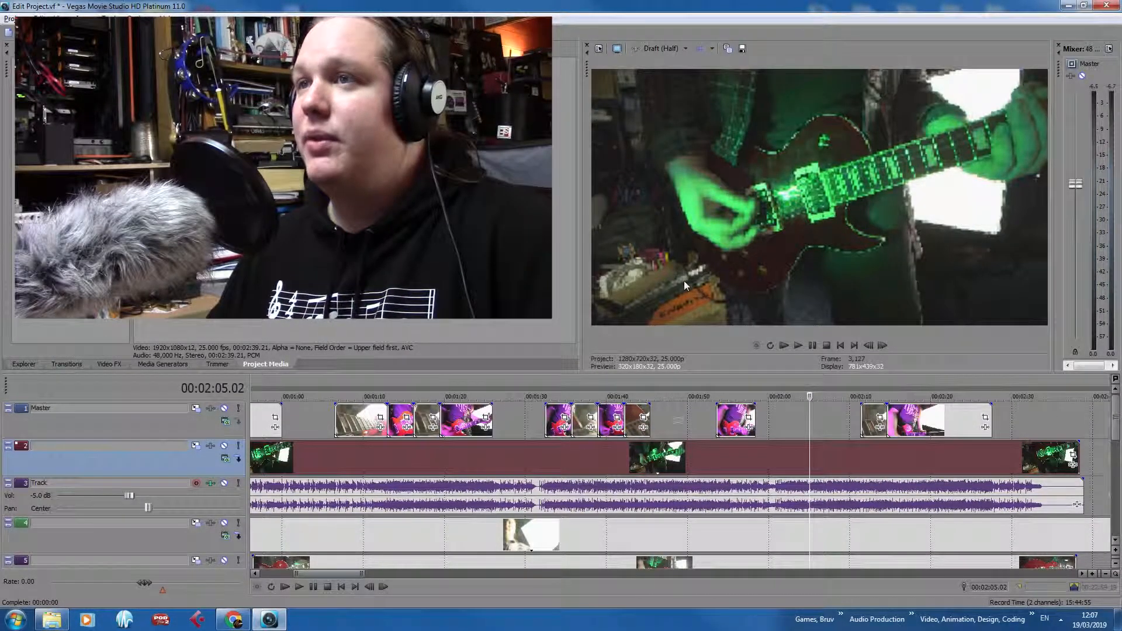
Inspect the frame at Best (Full) preview quality and return the preview to Draft (Half)
{"action": "left_click", "coordinate": [686, 49]}
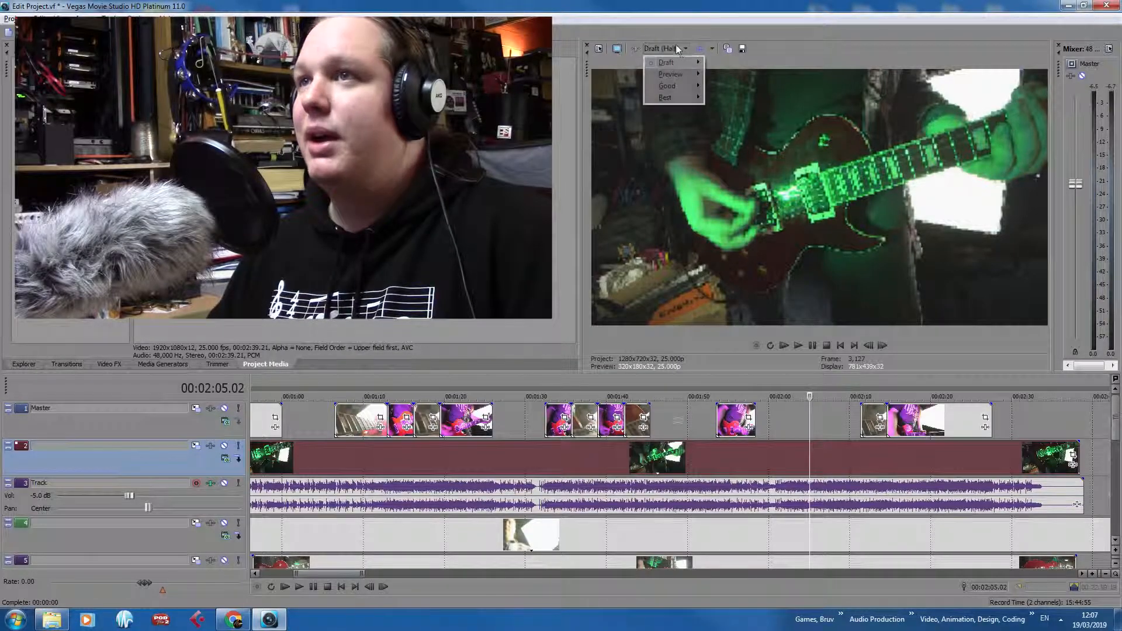
{"action": "mouse_move", "coordinate": [693, 100]}
{"action": "left_click", "coordinate": [727, 110]}
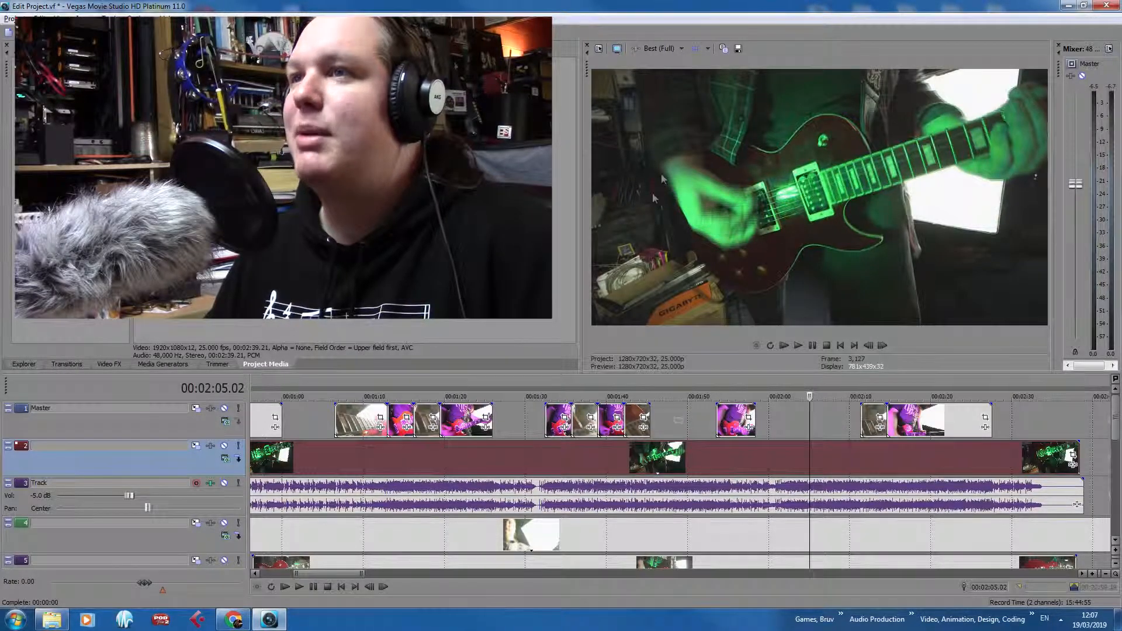
{"action": "left_click", "coordinate": [660, 50]}
{"action": "mouse_move", "coordinate": [681, 74]}
{"action": "left_click", "coordinate": [734, 90]}
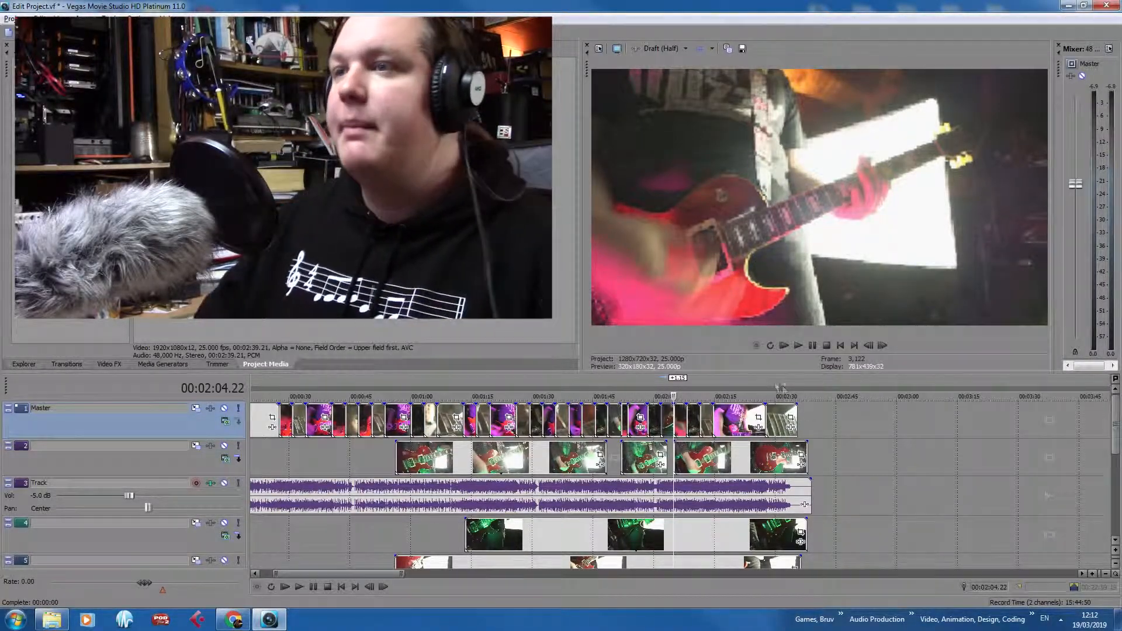
Look through the split clips left on the second track, ending with the part around 00:02:19.14
{"action": "left_click_drag", "start_coordinate": [329, 577], "coordinate": [318, 577]}
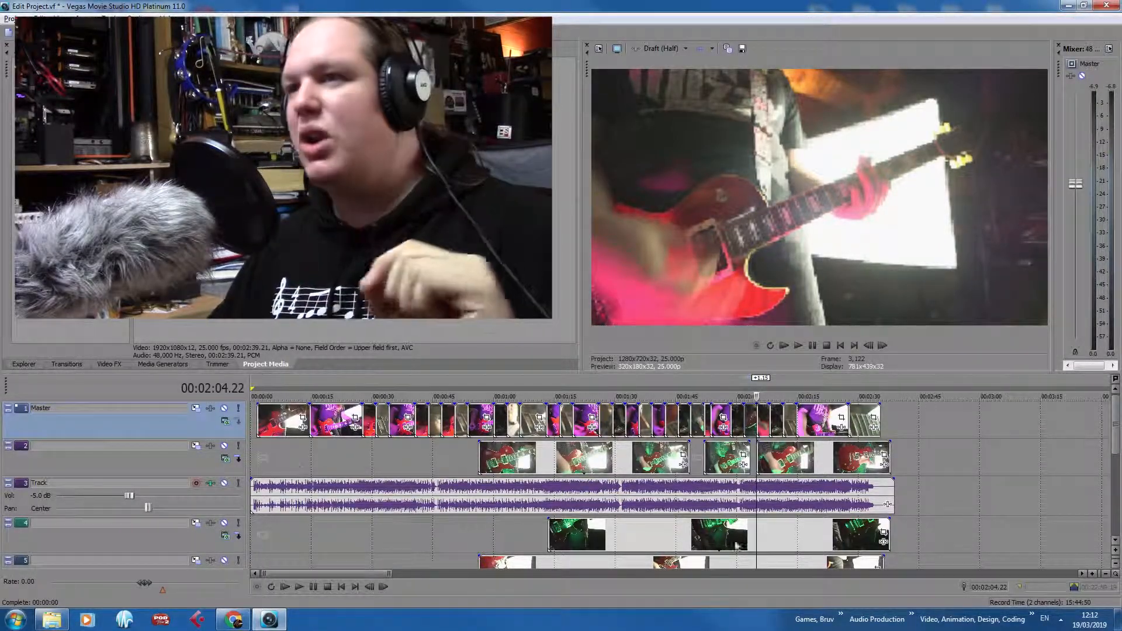
{"action": "left_click", "coordinate": [852, 462]}
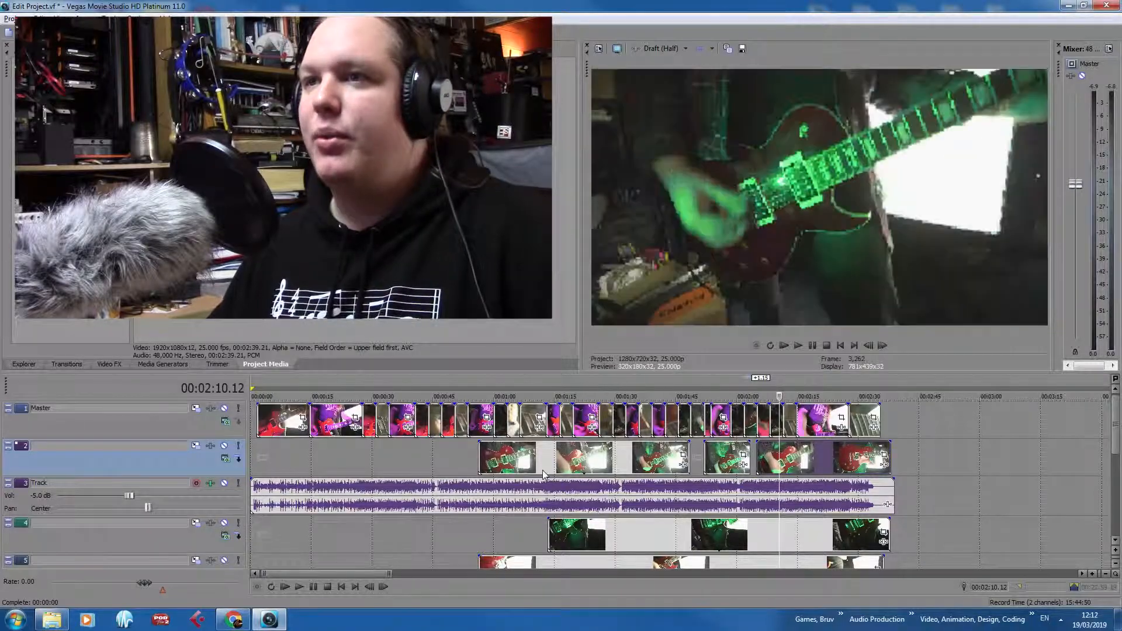
{"action": "left_click", "coordinate": [571, 463]}
{"action": "left_click", "coordinate": [608, 463]}
{"action": "left_click", "coordinate": [817, 466]}
{"action": "scroll", "coordinate": [830, 481], "scroll_direction": "up", "scroll_amount": 3}
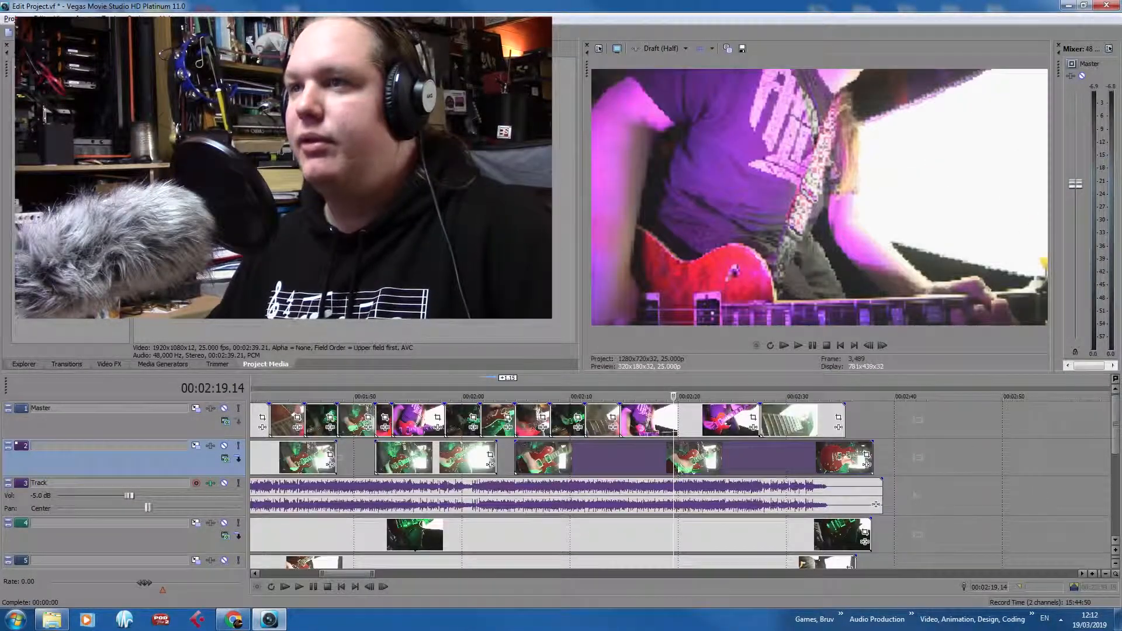
Play the long purple-lit guitar clip on Master between about 00:02:17 and 00:02:21 to find a cut point
{"action": "scroll", "coordinate": [623, 449], "scroll_direction": "up", "scroll_amount": 2}
{"action": "left_click", "coordinate": [723, 423]}
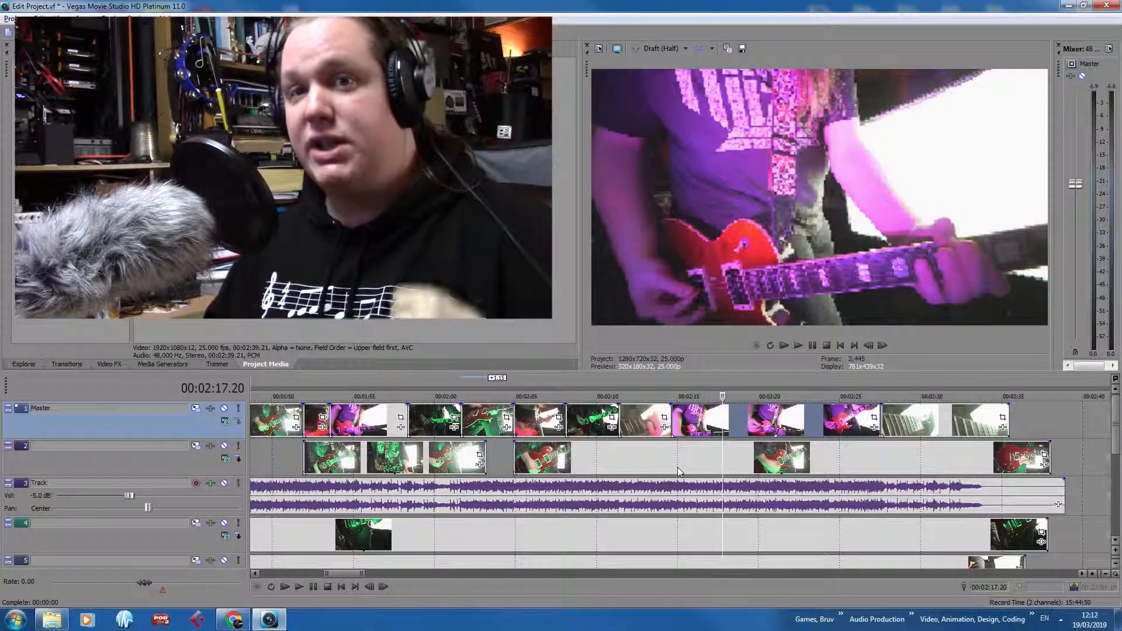
{"action": "scroll", "coordinate": [647, 415], "scroll_direction": "up", "scroll_amount": 4}
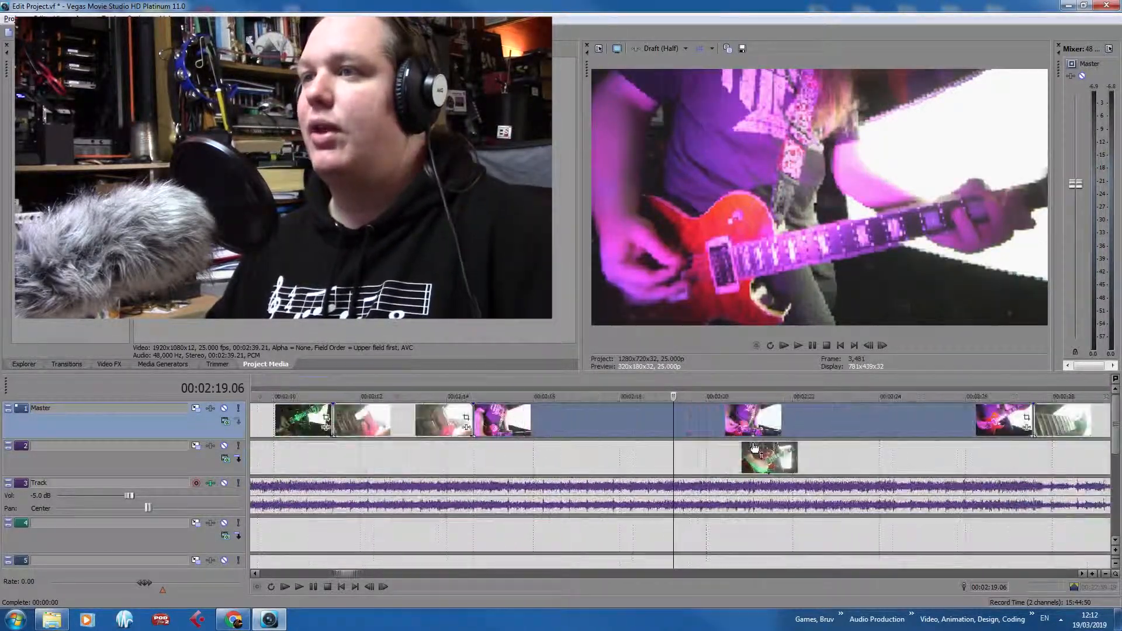
{"action": "left_click", "coordinate": [752, 426]}
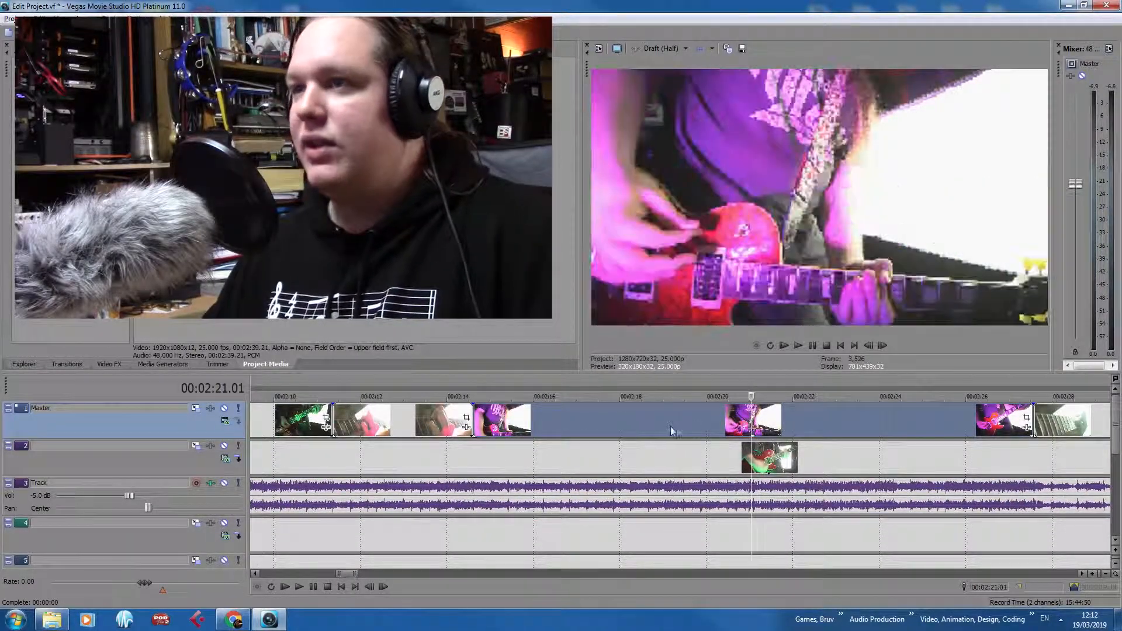
{"action": "key", "text": "space"}
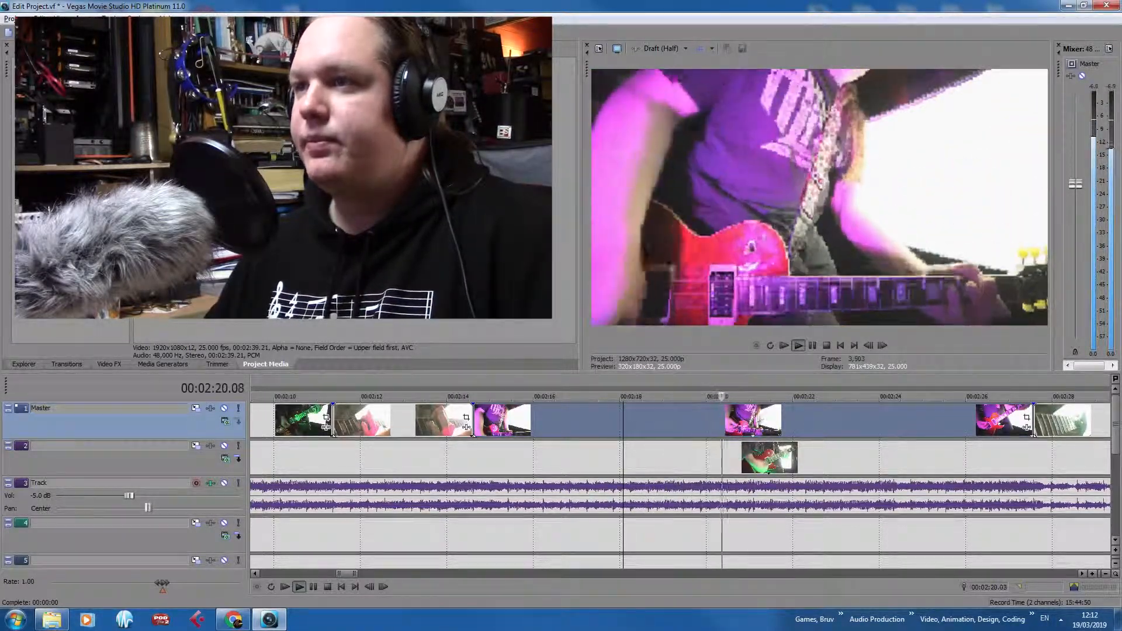
{"action": "key", "text": "space"}
{"action": "scroll", "coordinate": [716, 417], "scroll_direction": "up", "scroll_amount": 3}
{"action": "left_click", "coordinate": [687, 416]}
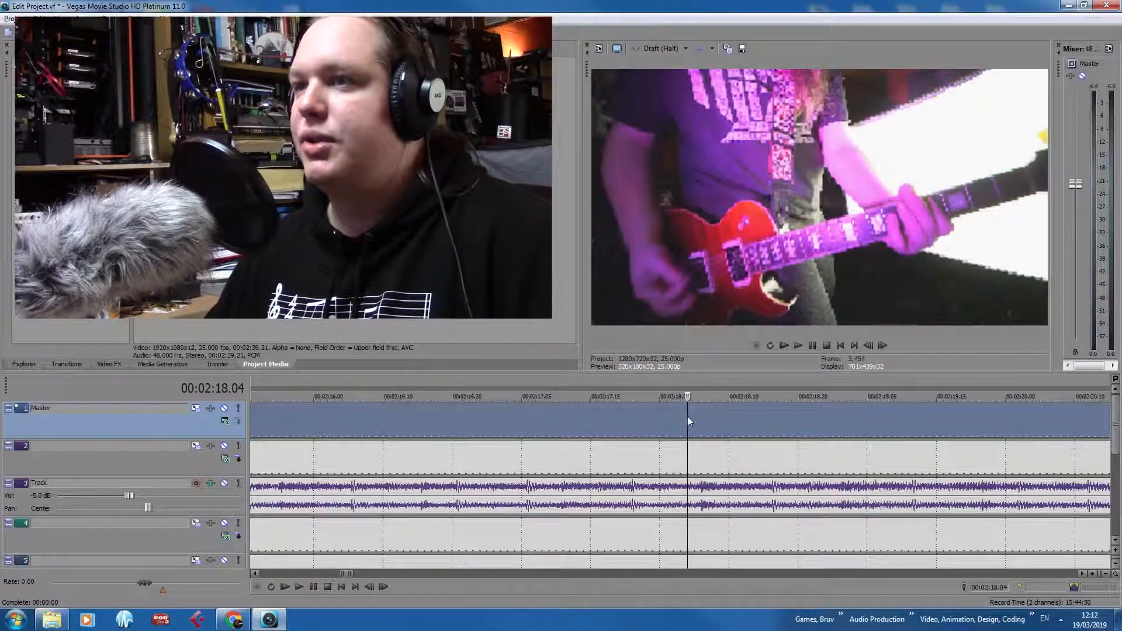
{"action": "key", "text": "space"}
{"action": "scroll", "coordinate": [754, 422], "scroll_direction": "down", "scroll_amount": 3}
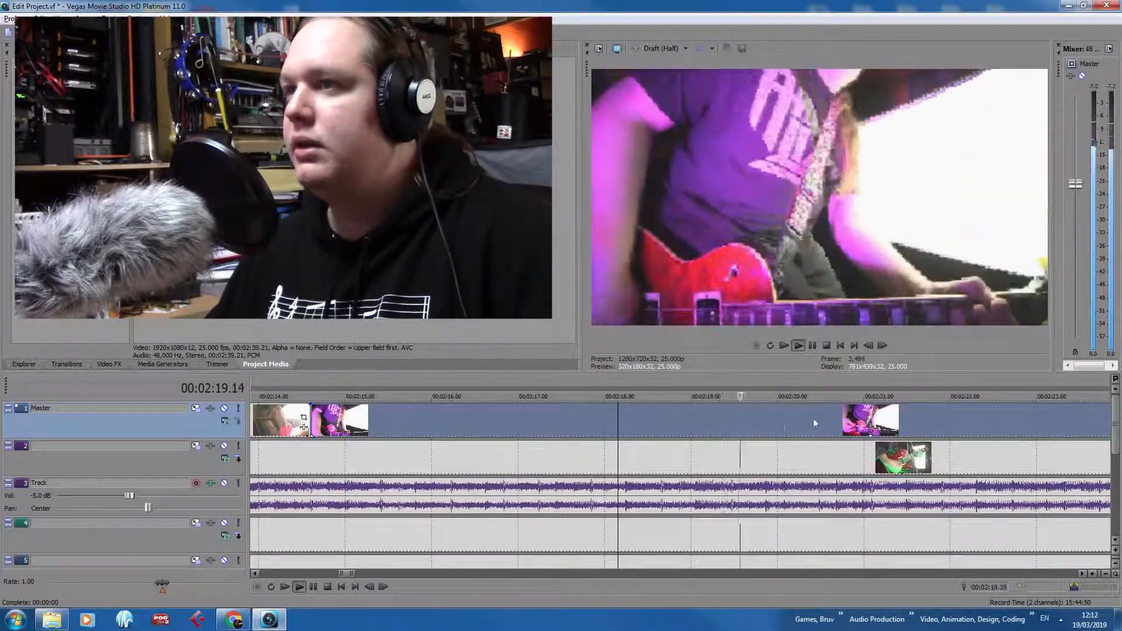
{"action": "key", "text": "space"}
Split the purple-lit Master clip at 00:02:21.01 and trim the second piece's start to about 00:02:24.08
{"action": "left_click", "coordinate": [868, 422]}
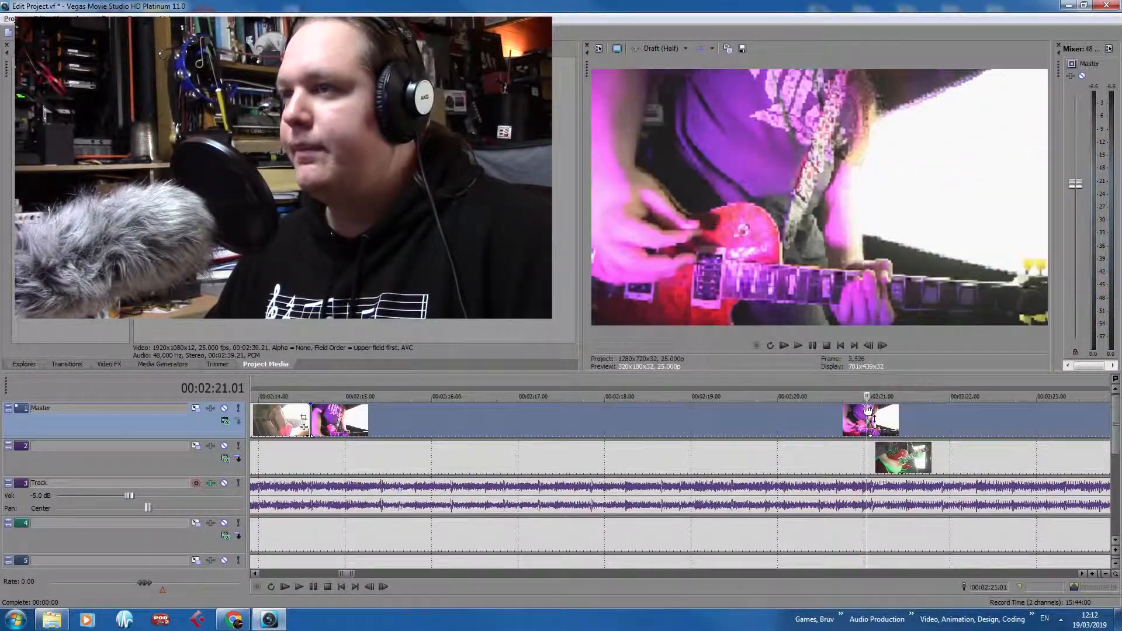
{"action": "key", "text": "s"}
{"action": "scroll", "coordinate": [860, 427], "scroll_direction": "down", "scroll_amount": 1}
{"action": "key", "text": "space"}
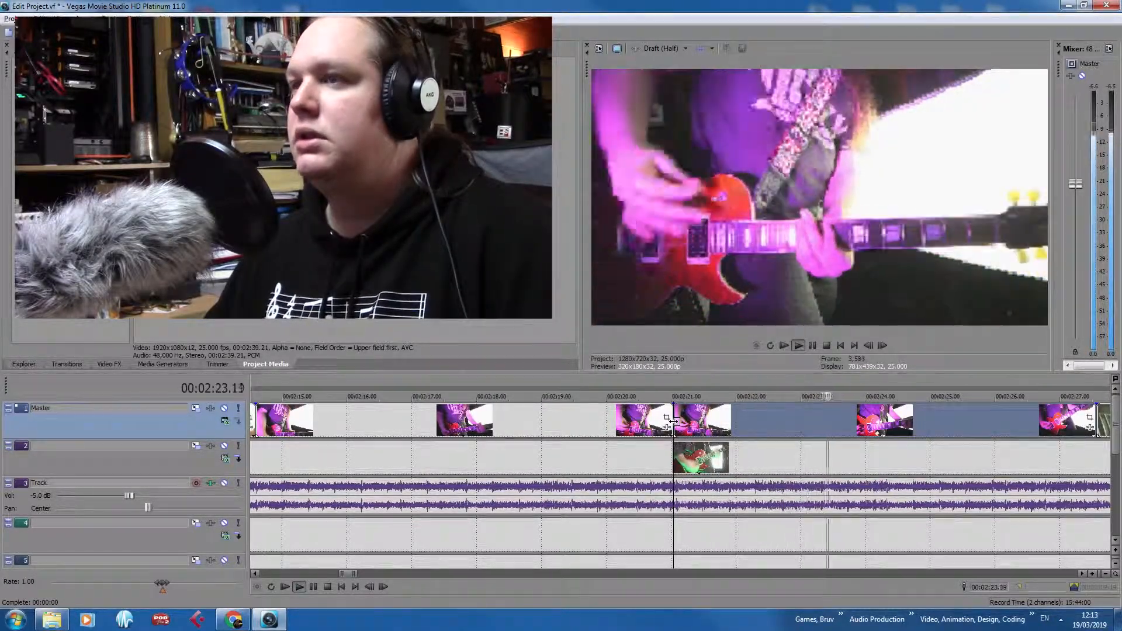
{"action": "left_click_drag", "start_coordinate": [674, 422], "coordinate": [885, 423]}
{"action": "key", "text": "space"}
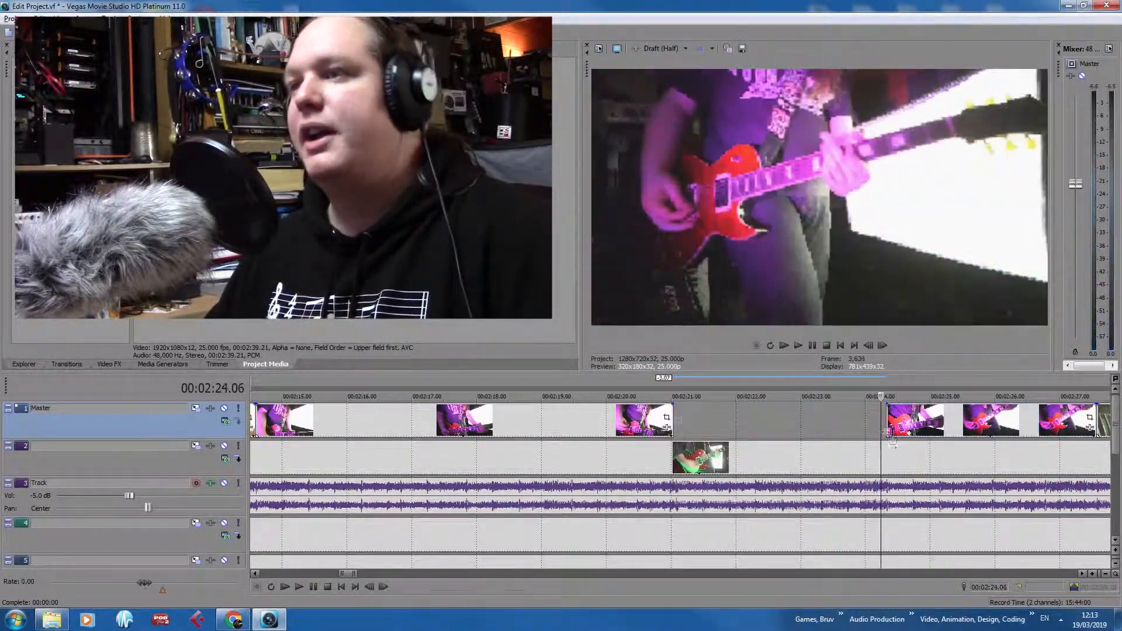
Split the green-lit clip on the second track at 00:02:24.08, where the Master gap ends
{"action": "scroll", "coordinate": [885, 423], "scroll_direction": "up", "scroll_amount": 3}
{"action": "left_click", "coordinate": [703, 462]}
{"action": "left_click", "coordinate": [696, 461]}
{"action": "key", "text": "s"}
{"action": "scroll", "coordinate": [696, 461], "scroll_direction": "down", "scroll_amount": 4}
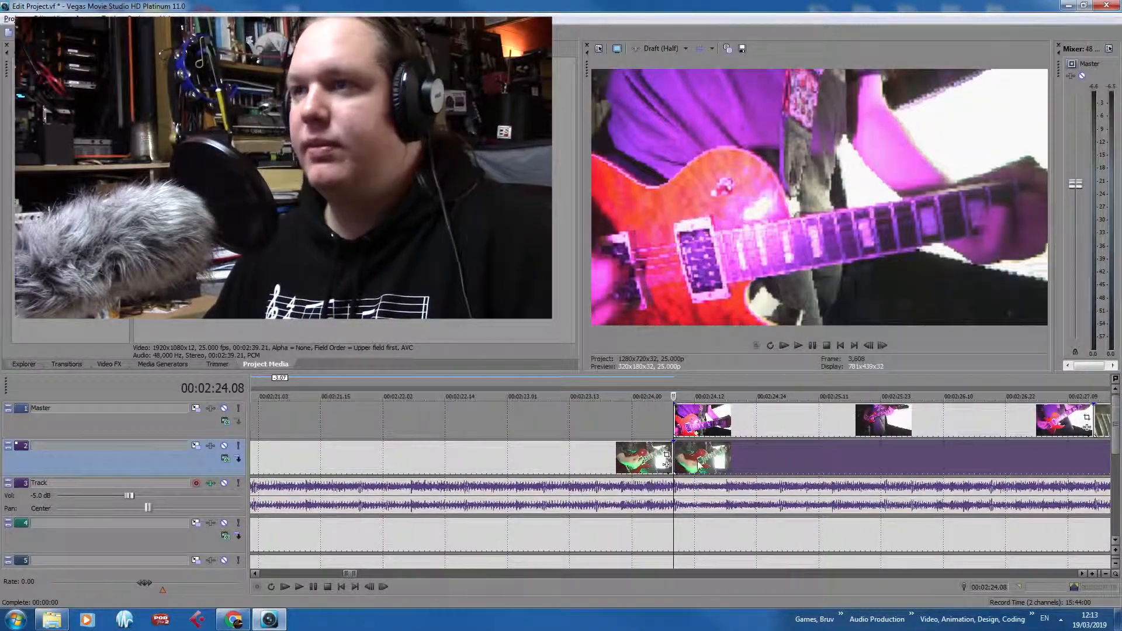
Split the green-lit clip at 00:02:21.01, move the cut-out section up into the Master gap and play it
{"action": "left_click", "coordinate": [533, 458]}
{"action": "scroll", "coordinate": [692, 446], "scroll_direction": "up", "scroll_amount": 5}
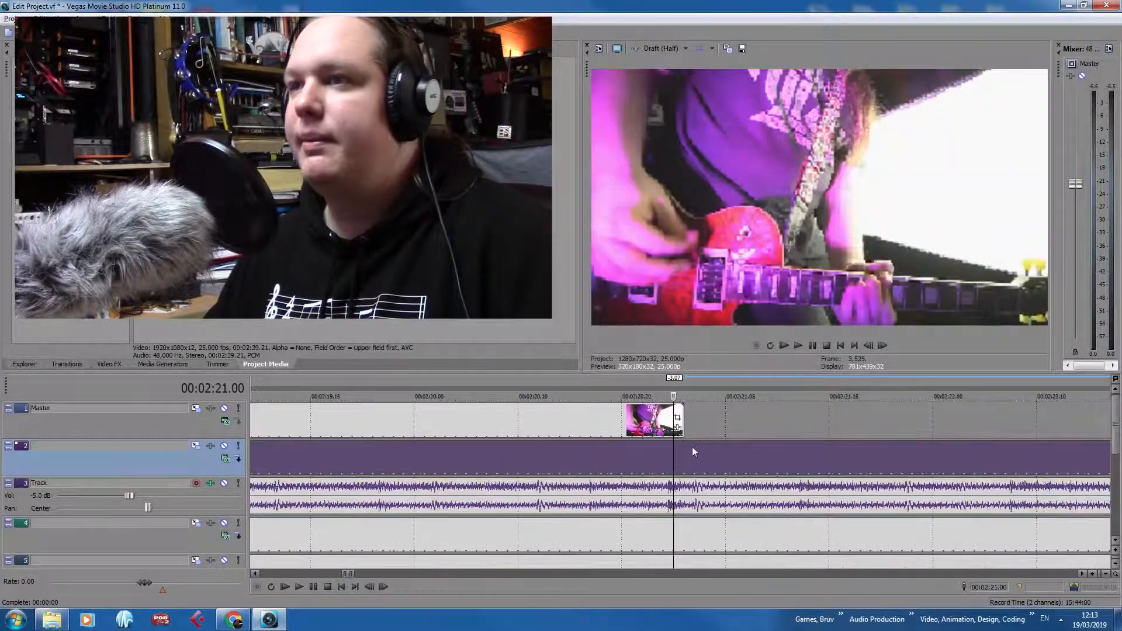
{"action": "left_click", "coordinate": [685, 452]}
{"action": "key", "text": "s"}
{"action": "left_click_drag", "start_coordinate": [695, 456], "coordinate": [705, 430]}
{"action": "key", "text": "space"}
{"action": "scroll", "coordinate": [694, 454], "scroll_direction": "down", "scroll_amount": 4}
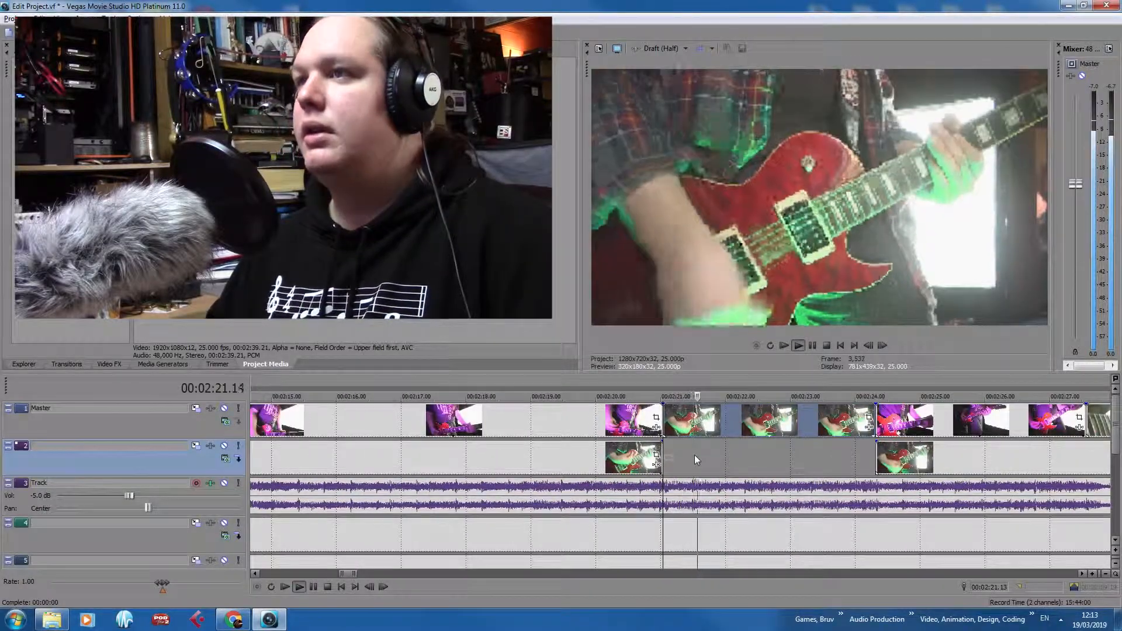
{"action": "key", "text": "space"}
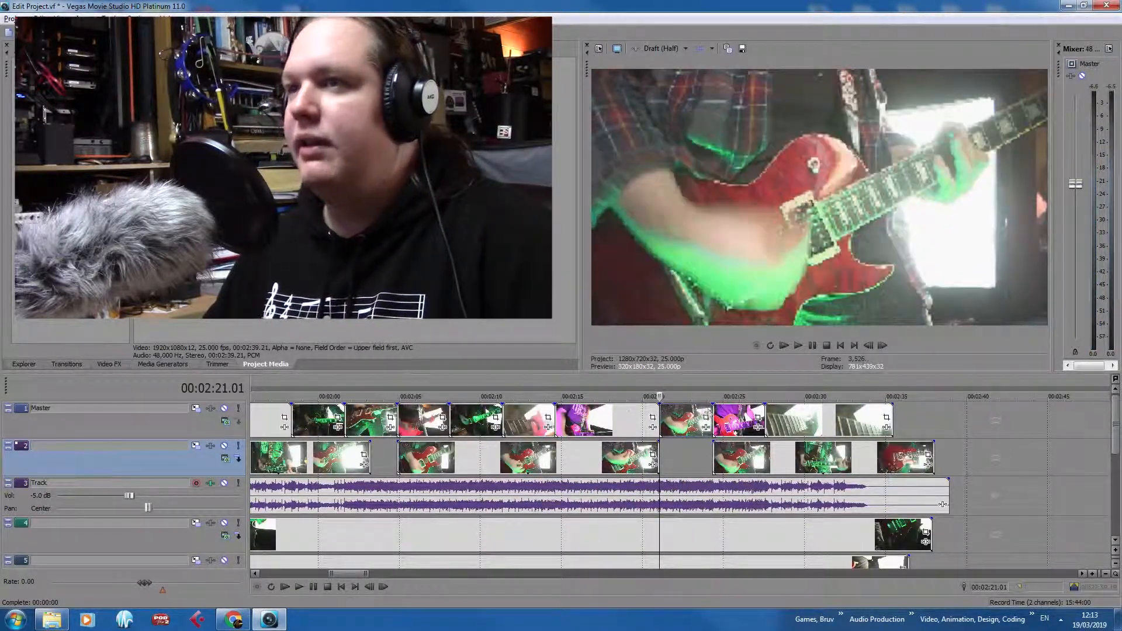
Look through the Master edit and the remaining camera tracks, including the footage around 00:01:07.16, 00:01:22.05 and 00:01:38.08
{"action": "left_click", "coordinate": [594, 418]}
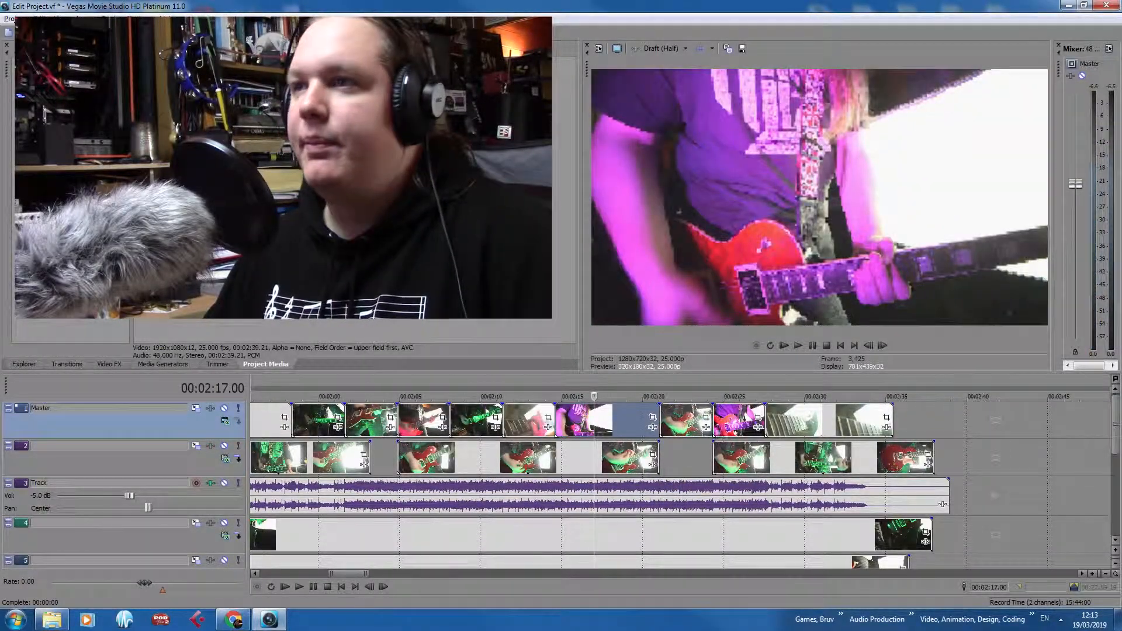
{"action": "scroll", "coordinate": [714, 417], "scroll_direction": "down", "scroll_amount": 5}
{"action": "left_click", "coordinate": [393, 460]}
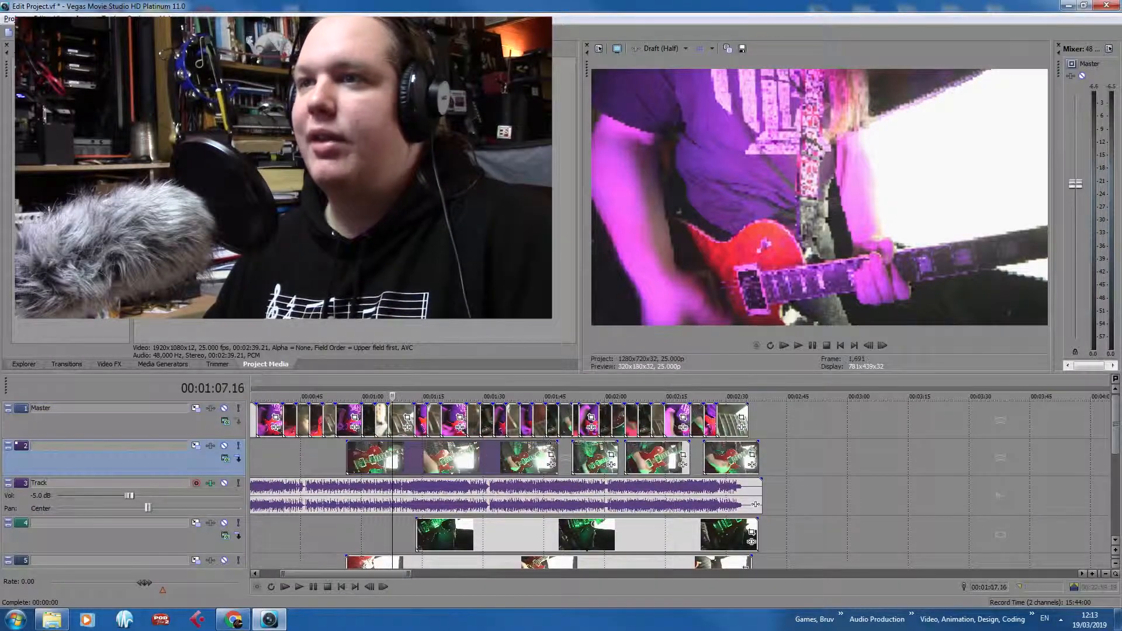
{"action": "scroll", "coordinate": [393, 460], "scroll_direction": "up", "scroll_amount": 1}
{"action": "scroll", "coordinate": [393, 460], "scroll_direction": "down", "scroll_amount": 1}
{"action": "scroll", "coordinate": [510, 464], "scroll_direction": "down", "scroll_amount": 2}
{"action": "left_click", "coordinate": [583, 495]}
{"action": "left_click", "coordinate": [661, 456]}
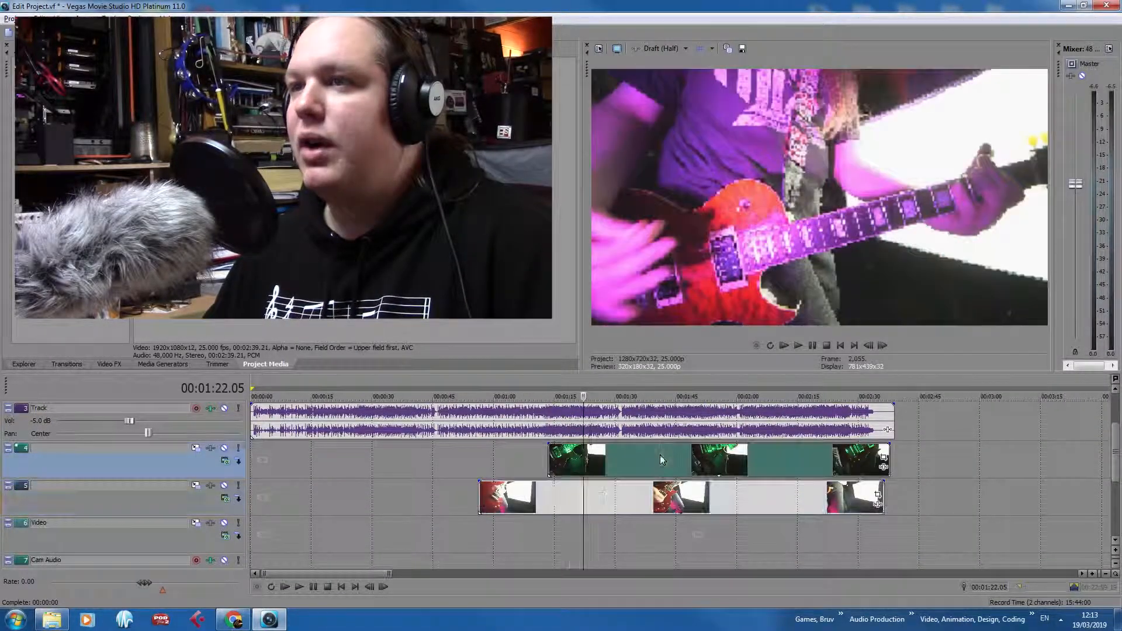
{"action": "left_click", "coordinate": [640, 495]}
{"action": "left_click", "coordinate": [649, 469]}
{"action": "scroll", "coordinate": [626, 469], "scroll_direction": "up", "scroll_amount": 2}
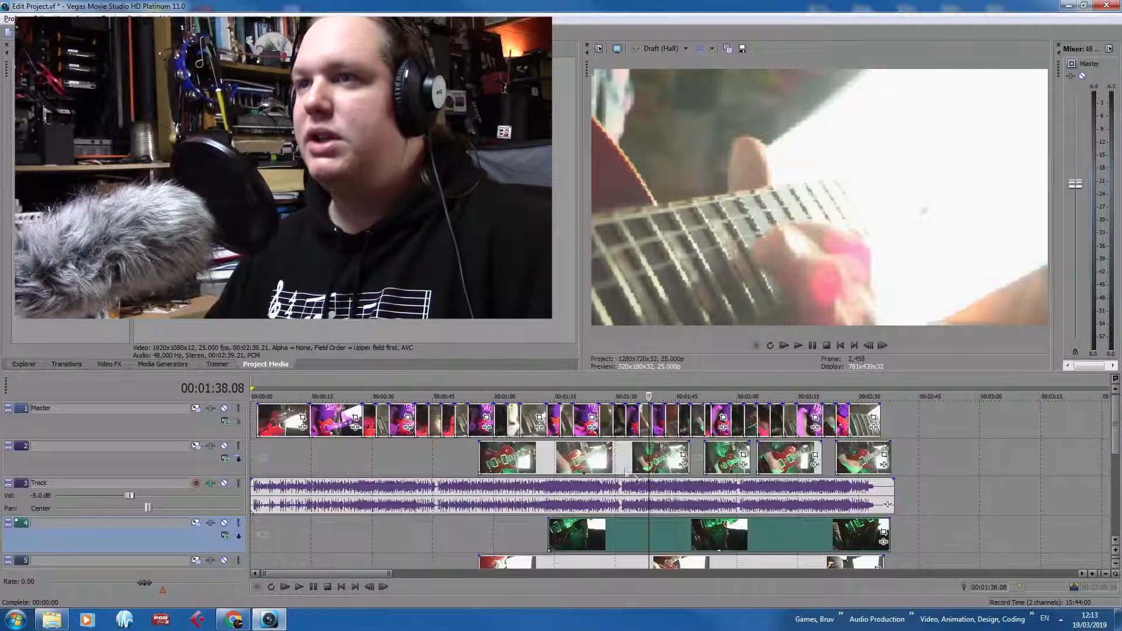
Delete the second track and the two other leftover camera tracks, keeping only the assembled Master video
{"action": "left_click", "coordinate": [145, 452]}
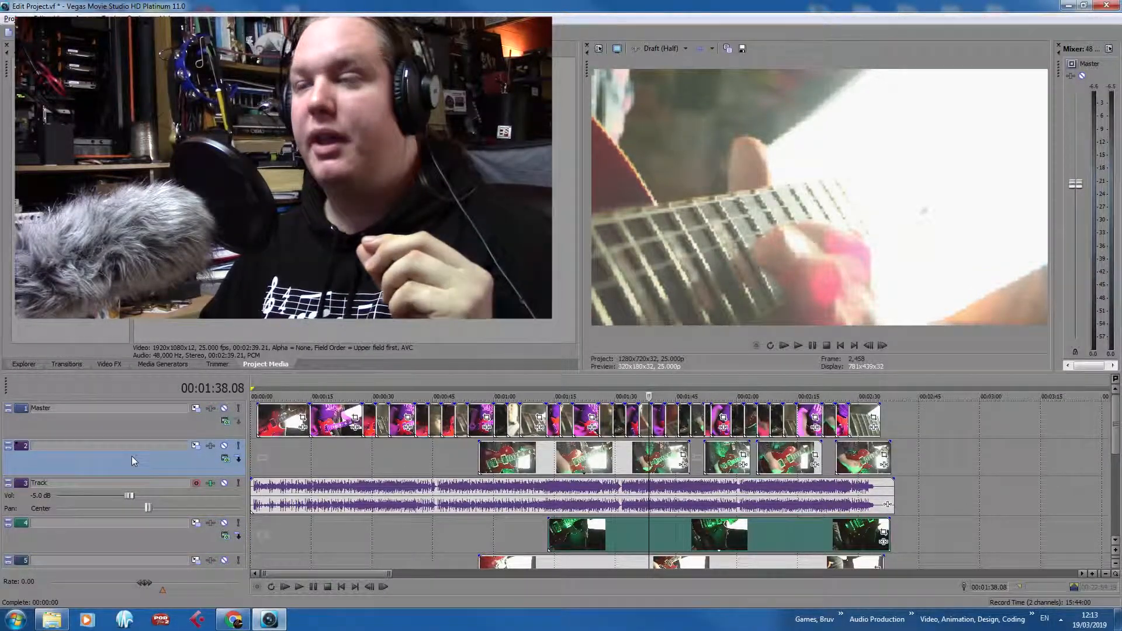
{"action": "left_click", "coordinate": [421, 459]}
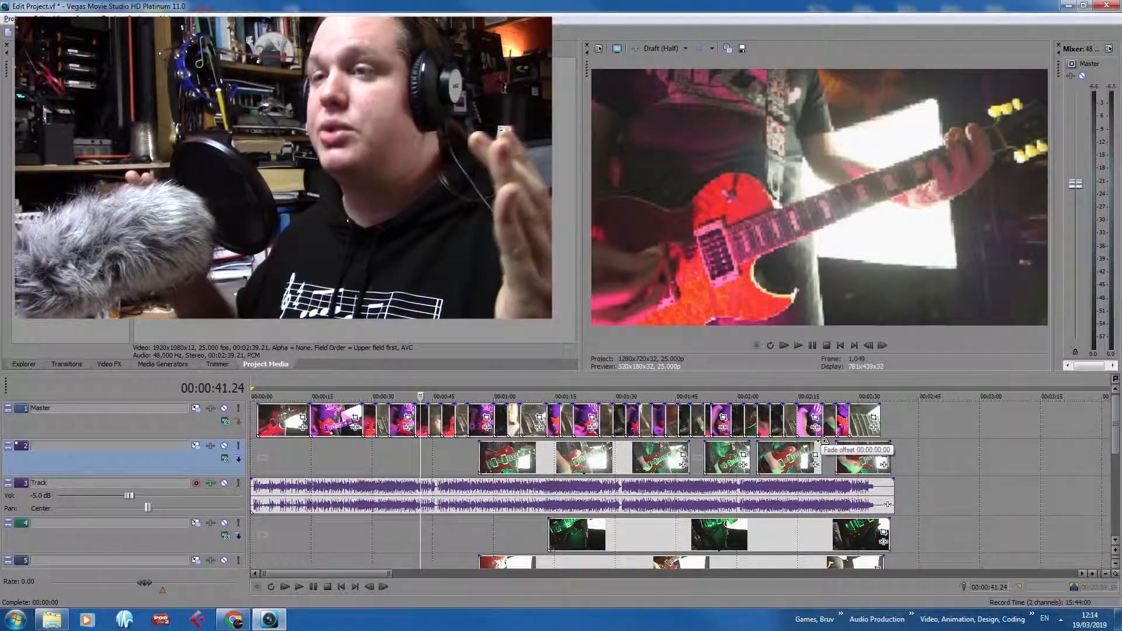
{"action": "key", "text": "Delete"}
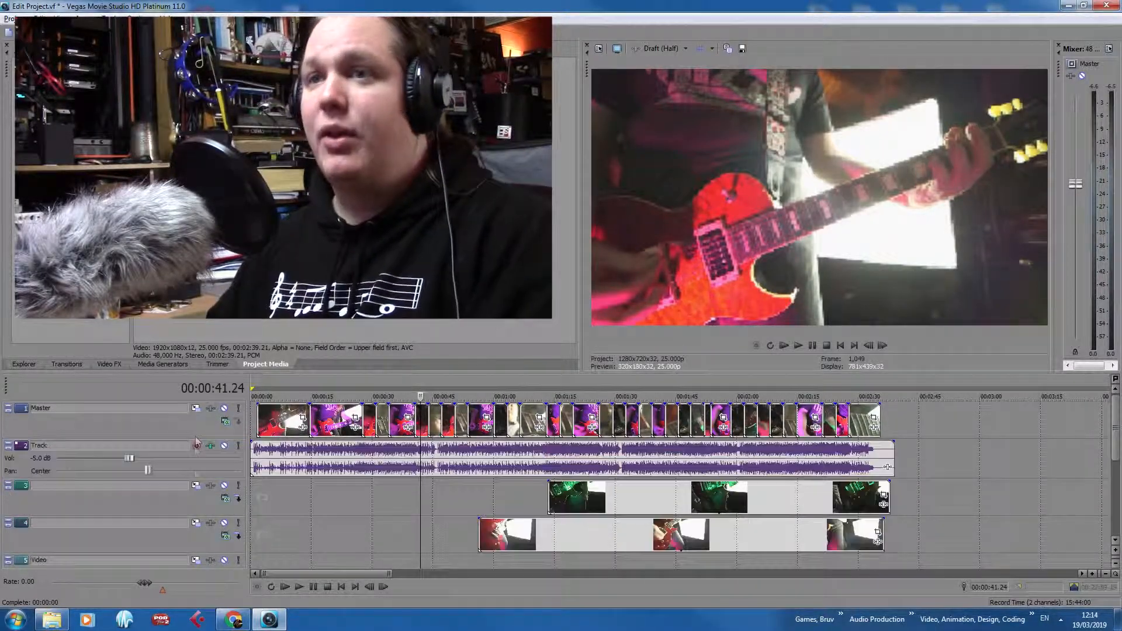
{"action": "key", "text": "Delete"}
{"action": "key", "text": "Delete"}
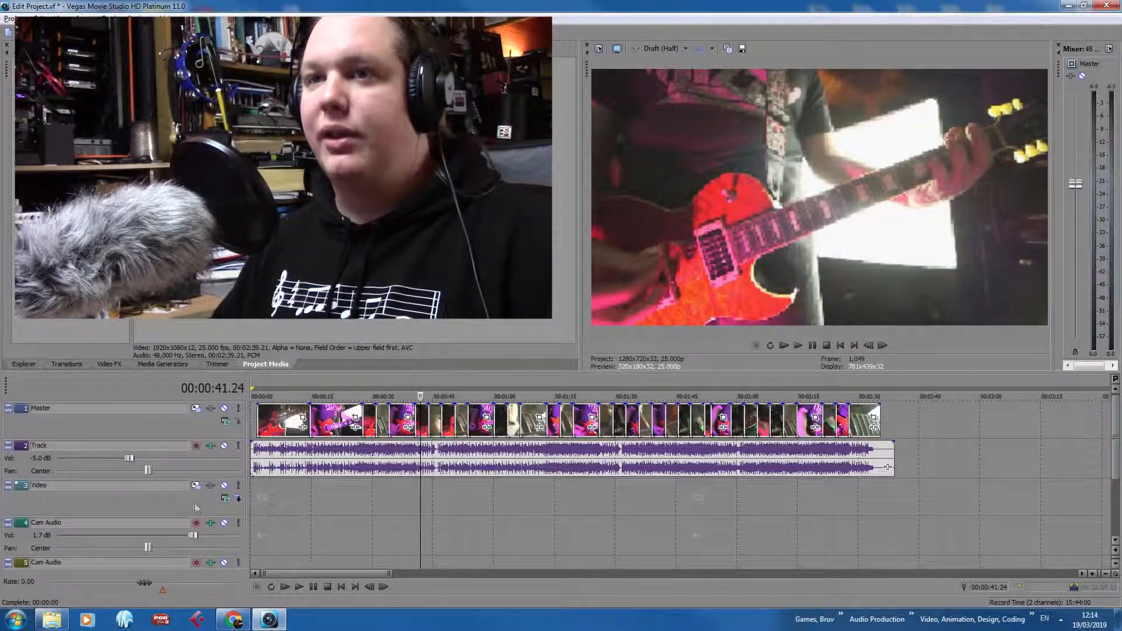
Delete the empty Video track and the first of the two empty Cam Audio tracks
{"action": "left_click", "coordinate": [124, 504]}
{"action": "key", "text": "Delete"}
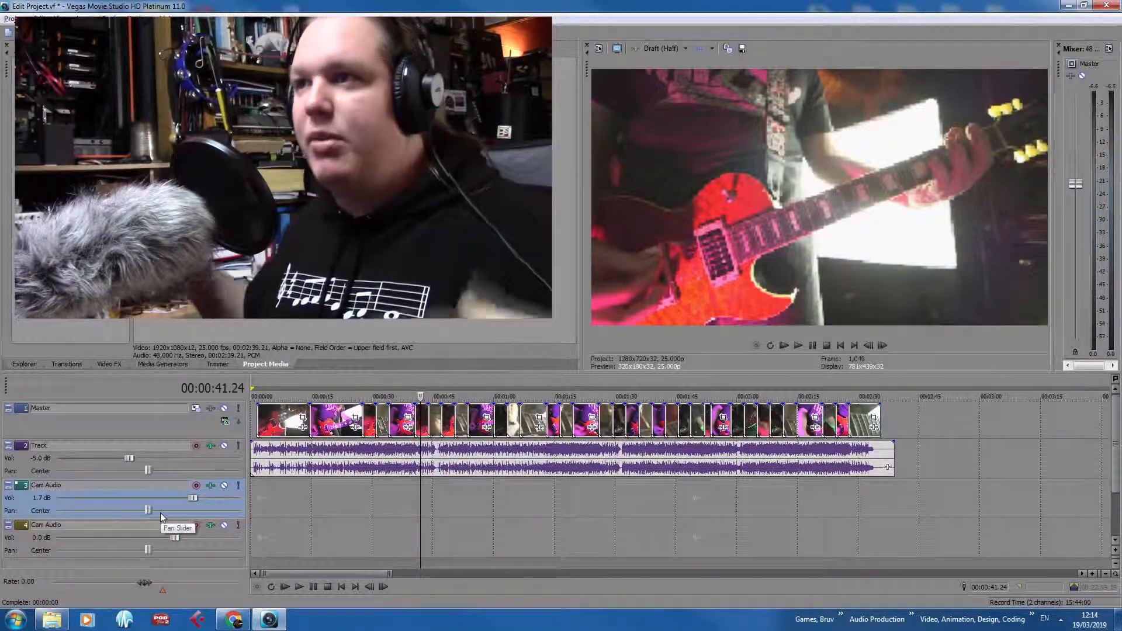
{"action": "key", "text": "Delete"}
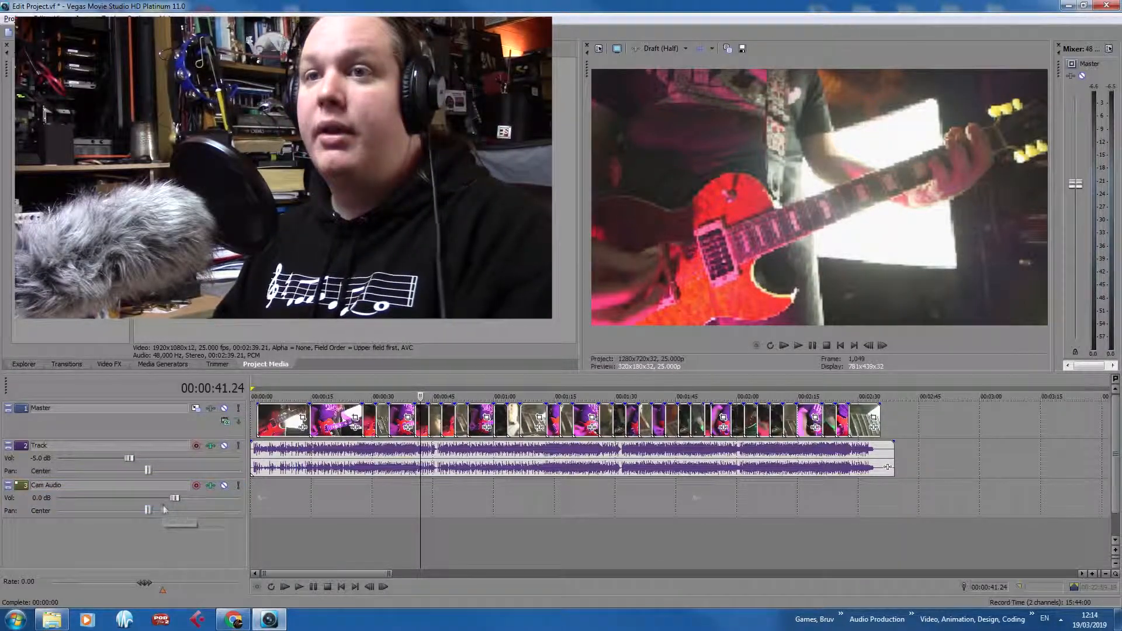
Add MVI_4071.MOV from the BRoll bin past the end of the edit on Master, at about 00:02:59, and look through it
{"action": "scroll", "coordinate": [408, 474], "scroll_direction": "down", "scroll_amount": 2}
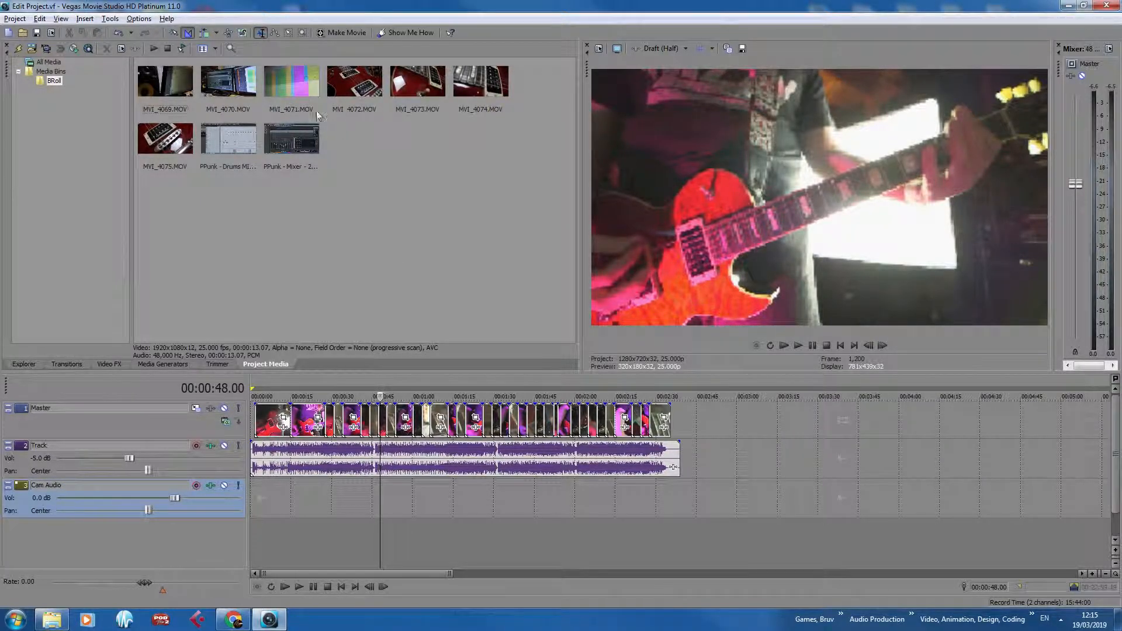
{"action": "left_click_drag", "start_coordinate": [748, 437], "coordinate": [748, 439]}
{"action": "scroll", "coordinate": [766, 462], "scroll_direction": "up", "scroll_amount": 5}
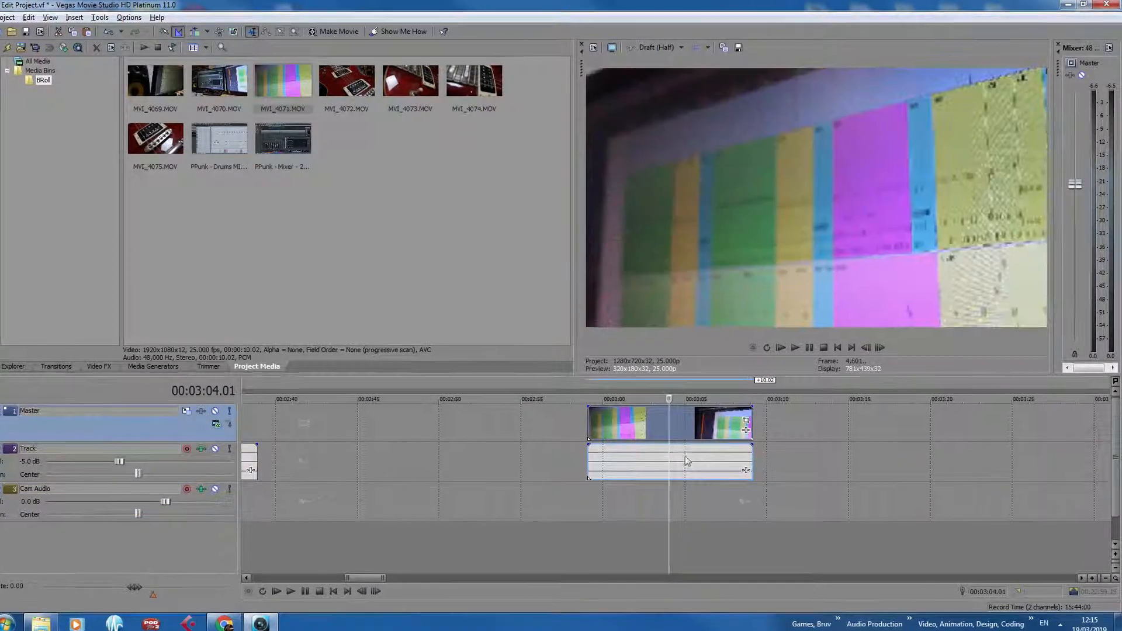
{"action": "left_click", "coordinate": [681, 462]}
{"action": "left_click", "coordinate": [479, 577]}
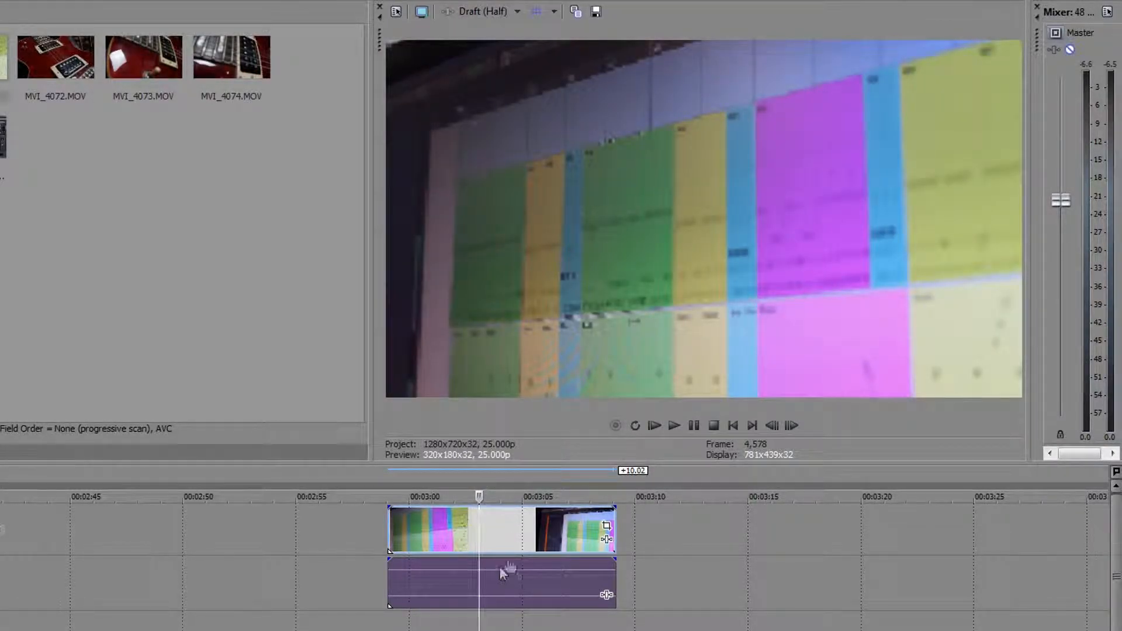
Add MVI_4070.MOV to Master at about 00:03:11 and MVI_4069.MOV at about 00:03:21, and look through both clips
{"action": "left_click_drag", "start_coordinate": [666, 541], "coordinate": [699, 577]}
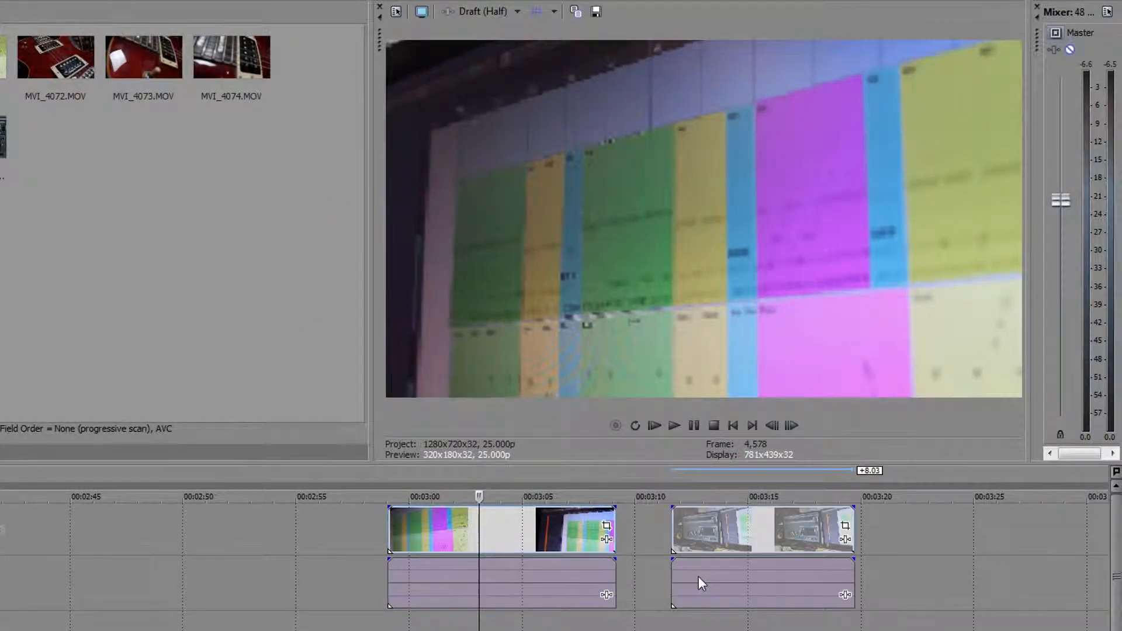
{"action": "left_click", "coordinate": [699, 576]}
{"action": "left_click", "coordinate": [746, 573]}
{"action": "left_click_drag", "start_coordinate": [3, 138], "coordinate": [904, 567]}
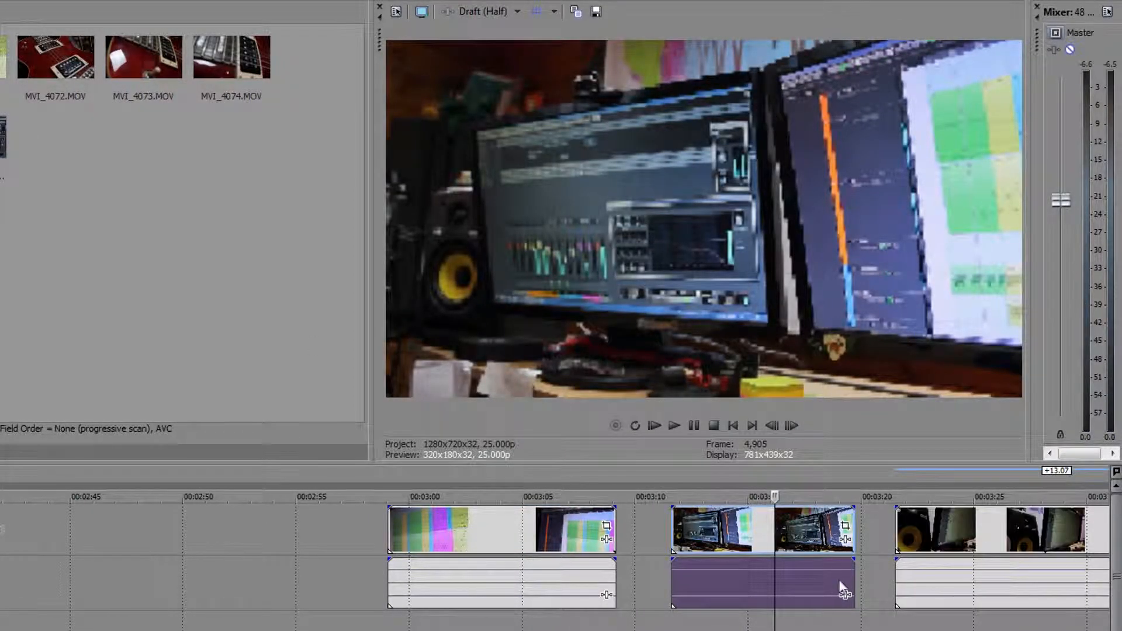
{"action": "left_click", "coordinate": [729, 530]}
{"action": "scroll", "coordinate": [830, 553], "scroll_direction": "down", "scroll_amount": 2}
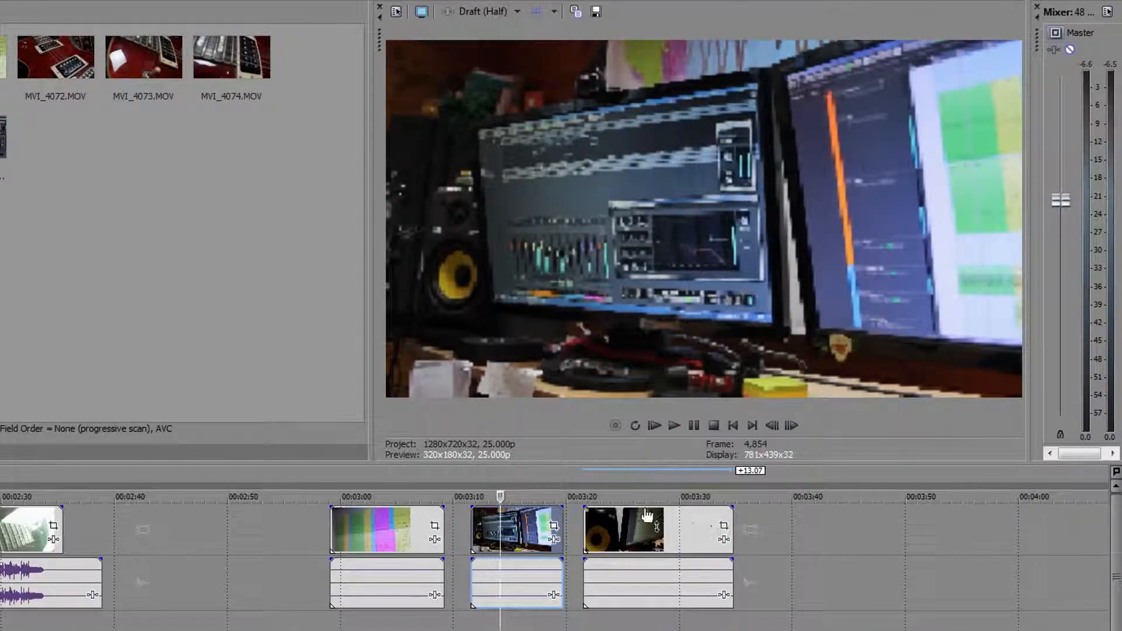
{"action": "left_click", "coordinate": [636, 529]}
{"action": "left_click", "coordinate": [683, 537]}
{"action": "left_click", "coordinate": [707, 535]}
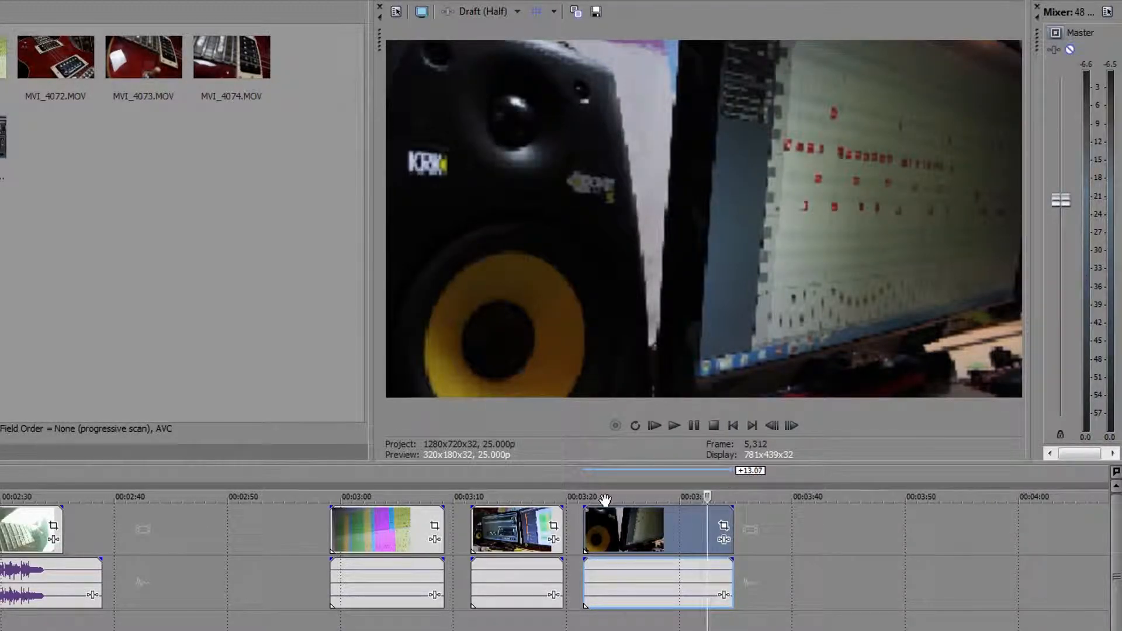
Delete the audio parts of the three B-roll clips placed after the edit
{"action": "left_click", "coordinate": [371, 581]}
{"action": "left_click", "coordinate": [643, 600], "text": "shift"}
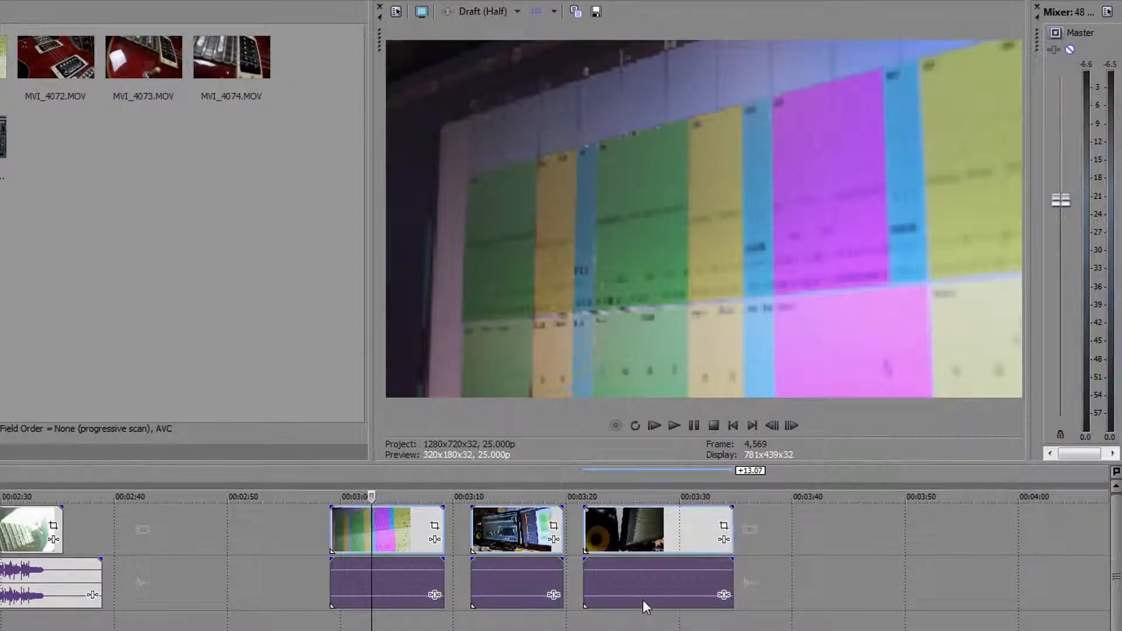
{"action": "key", "text": "Delete"}
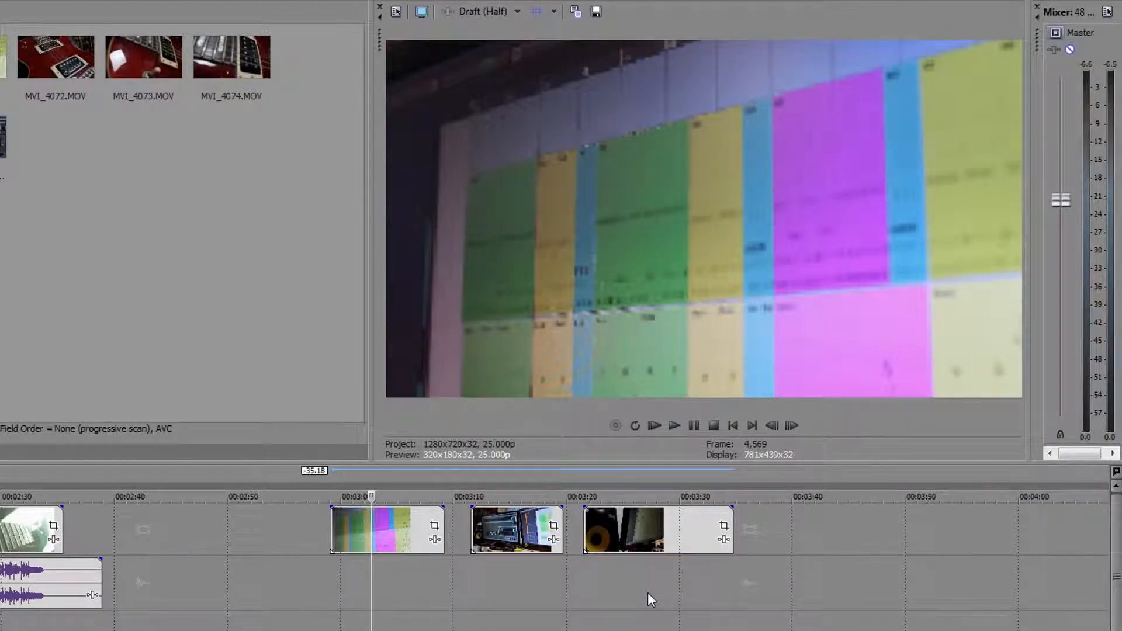
Add the guitar clips MVI_4072.MOV to MVI_4075.MOV after the other B-roll, starting at about 00:03:45, and remove their audio
{"action": "scroll", "coordinate": [648, 592], "scroll_direction": "down", "scroll_amount": 1}
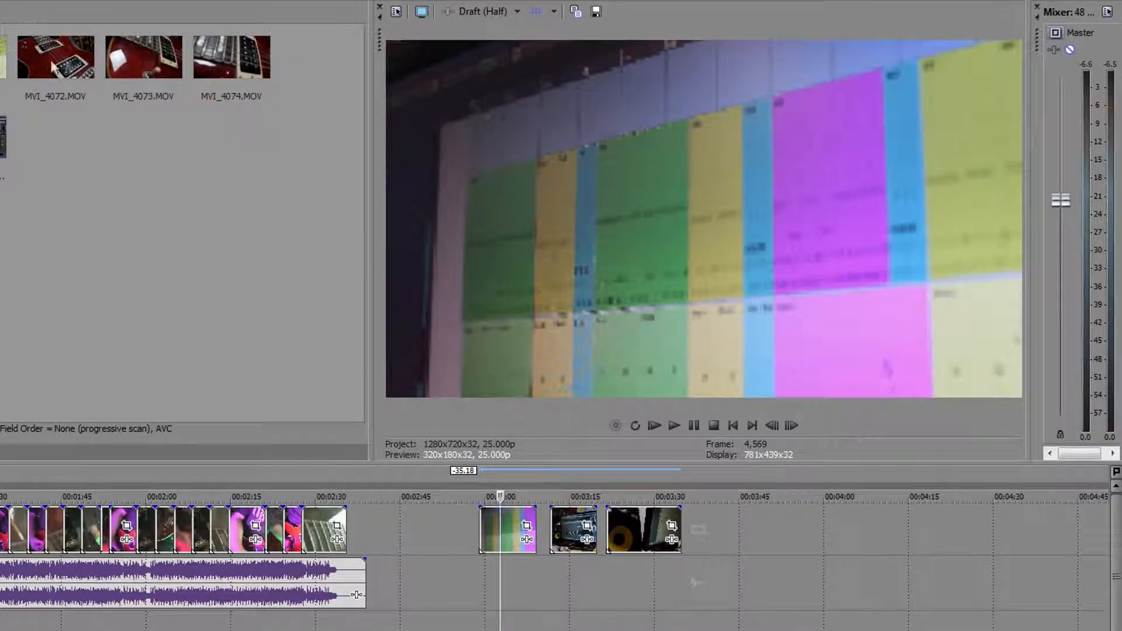
{"action": "left_click", "coordinate": [31, 63]}
{"action": "left_click", "coordinate": [225, 49], "text": "shift"}
{"action": "left_click_drag", "start_coordinate": [762, 540], "coordinate": [798, 506]}
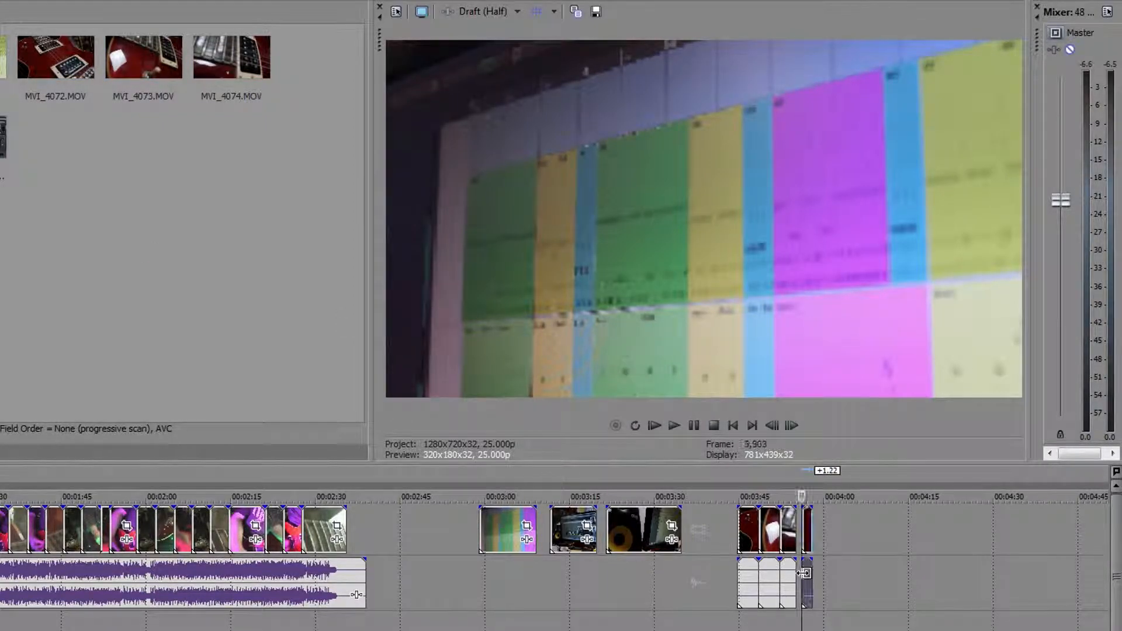
{"action": "scroll", "coordinate": [806, 573], "scroll_direction": "up", "scroll_amount": 3}
{"action": "left_click", "coordinate": [64, 580]}
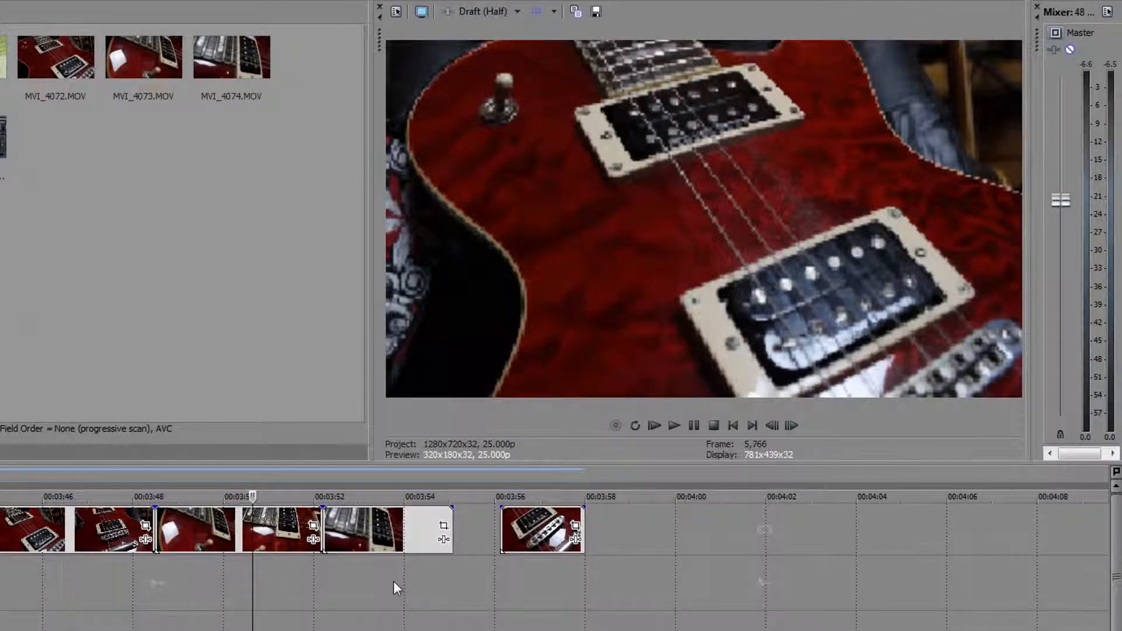
Move the last guitar clip closer to the others and place the PPunk drums and mixer screen recordings after it on Master
{"action": "left_click", "coordinate": [394, 582]}
{"action": "left_click", "coordinate": [534, 600]}
{"action": "left_click_drag", "start_coordinate": [539, 532], "coordinate": [518, 532]}
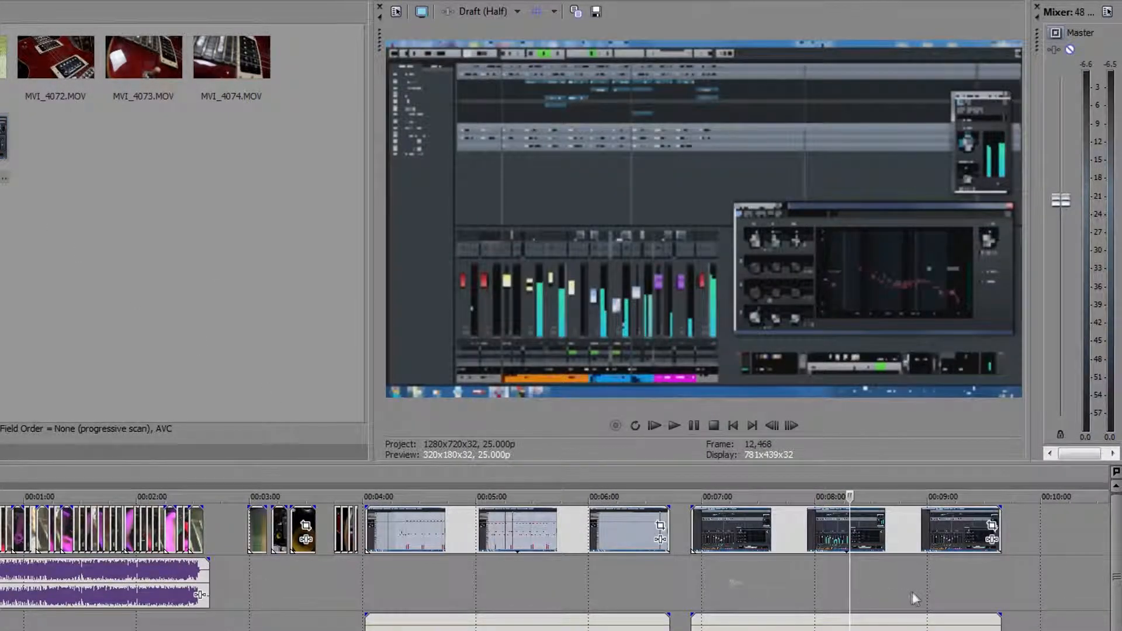
{"action": "left_click", "coordinate": [516, 579]}
{"action": "left_click_drag", "start_coordinate": [431, 576], "coordinate": [857, 583]}
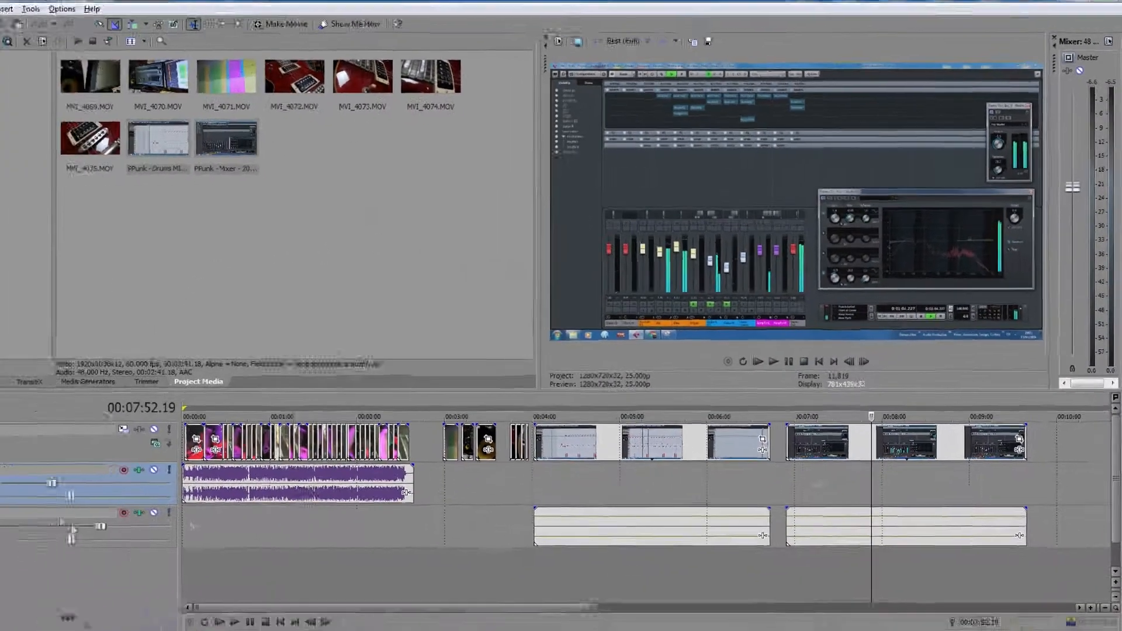
Insert new video tracks above Master and move the drums screen recording to the start of the top one
{"action": "right_click", "coordinate": [140, 433]}
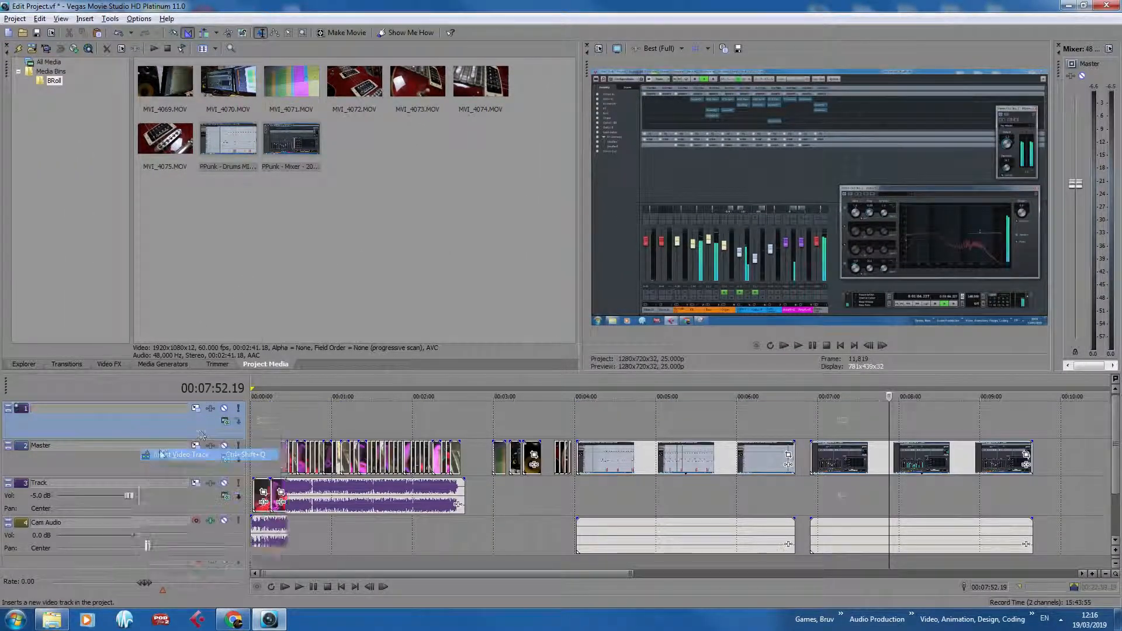
{"action": "left_click", "coordinate": [152, 455]}
{"action": "left_click_drag", "start_coordinate": [623, 490], "coordinate": [283, 420]}
{"action": "left_click", "coordinate": [288, 451]}
{"action": "scroll", "coordinate": [297, 451], "scroll_direction": "up", "scroll_amount": 3}
{"action": "key", "text": "shift+Up"}
{"action": "key", "text": "shift+Up"}
{"action": "key", "text": "shift+Up"}
{"action": "key", "text": "shift+Up"}
{"action": "key", "text": "shift+Up"}
{"action": "key", "text": "shift+Up"}
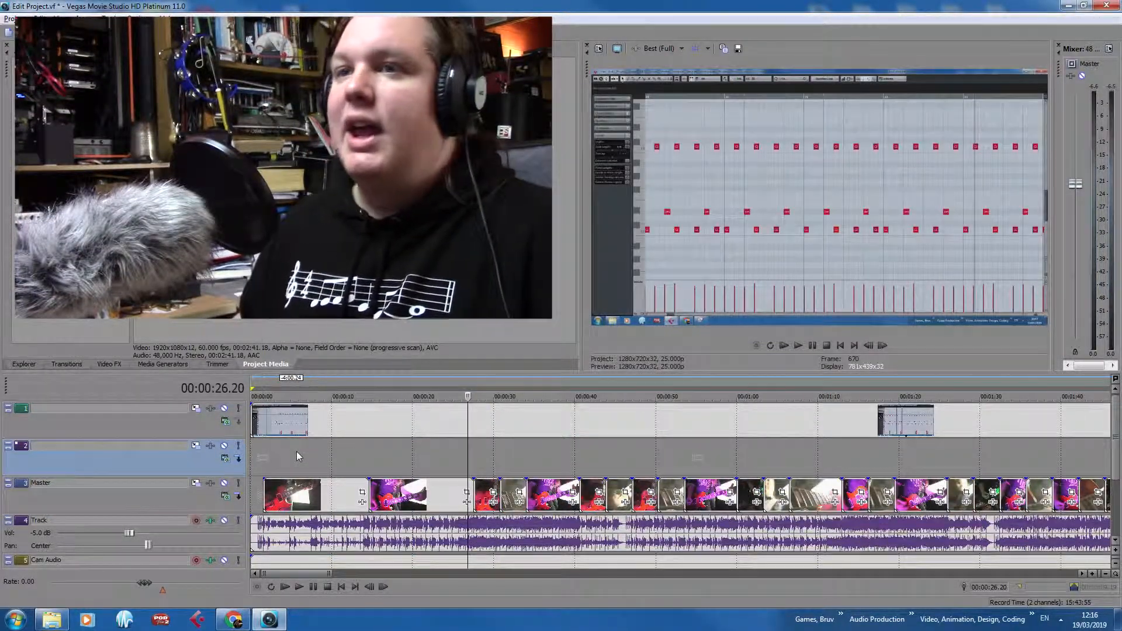
Delete the audio parts of the drums and mixer screen recordings from the Cam Audio track
{"action": "scroll", "coordinate": [297, 451], "scroll_direction": "down", "scroll_amount": 2}
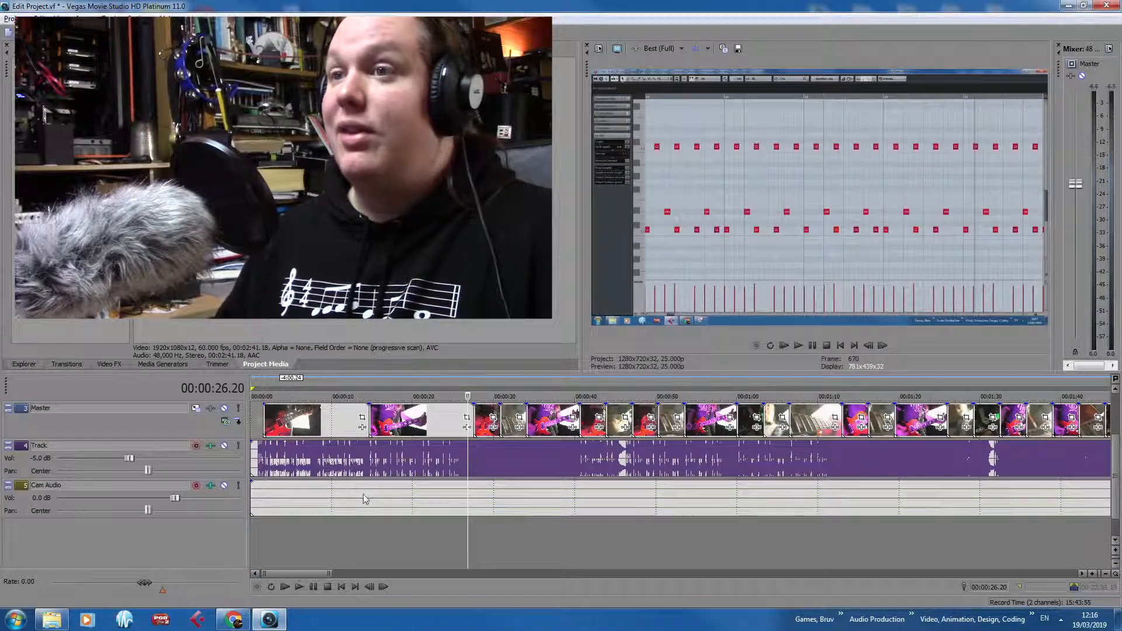
{"action": "left_click", "coordinate": [359, 490]}
{"action": "scroll", "coordinate": [363, 497], "scroll_direction": "down", "scroll_amount": 5}
{"action": "left_click", "coordinate": [833, 506], "text": "ctrl"}
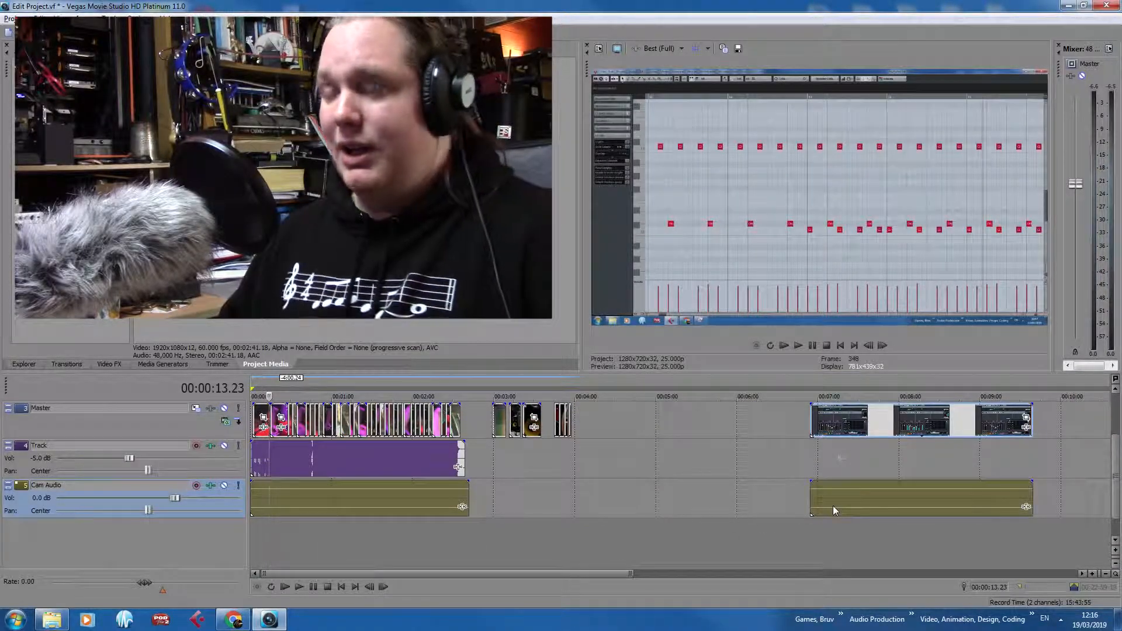
{"action": "key", "text": "Delete"}
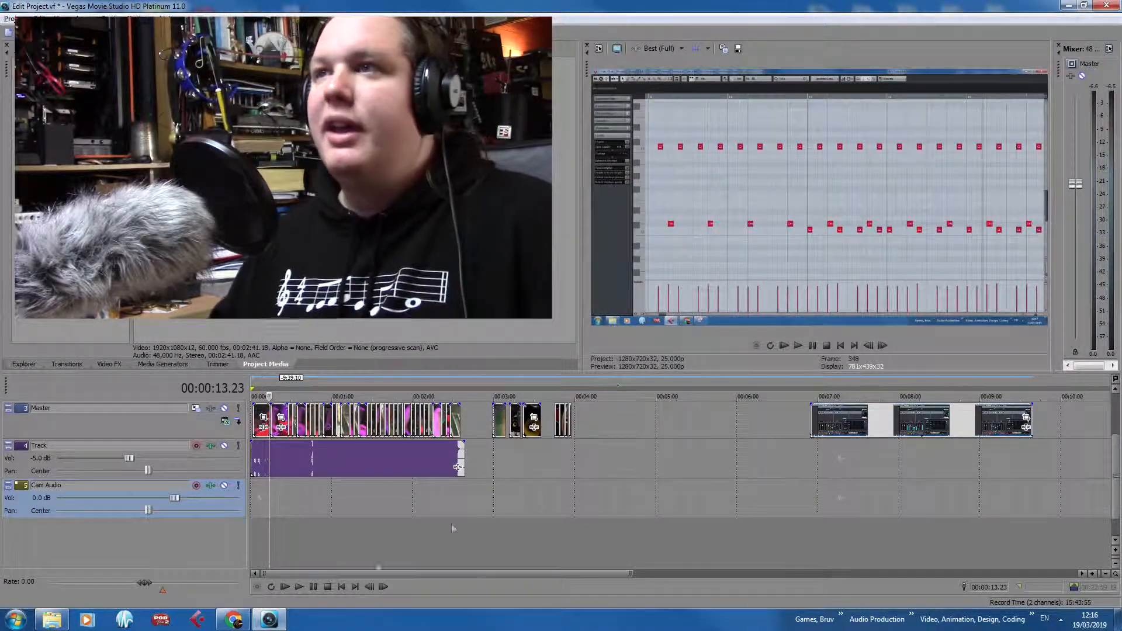
Move the drums recording to start at about 3.5 seconds and check it against the song and the Master footage
{"action": "scroll", "coordinate": [356, 502], "scroll_direction": "up", "scroll_amount": 10}
{"action": "left_click_drag", "start_coordinate": [252, 425], "coordinate": [309, 425]}
{"action": "left_click", "coordinate": [309, 429]}
{"action": "key", "text": "space"}
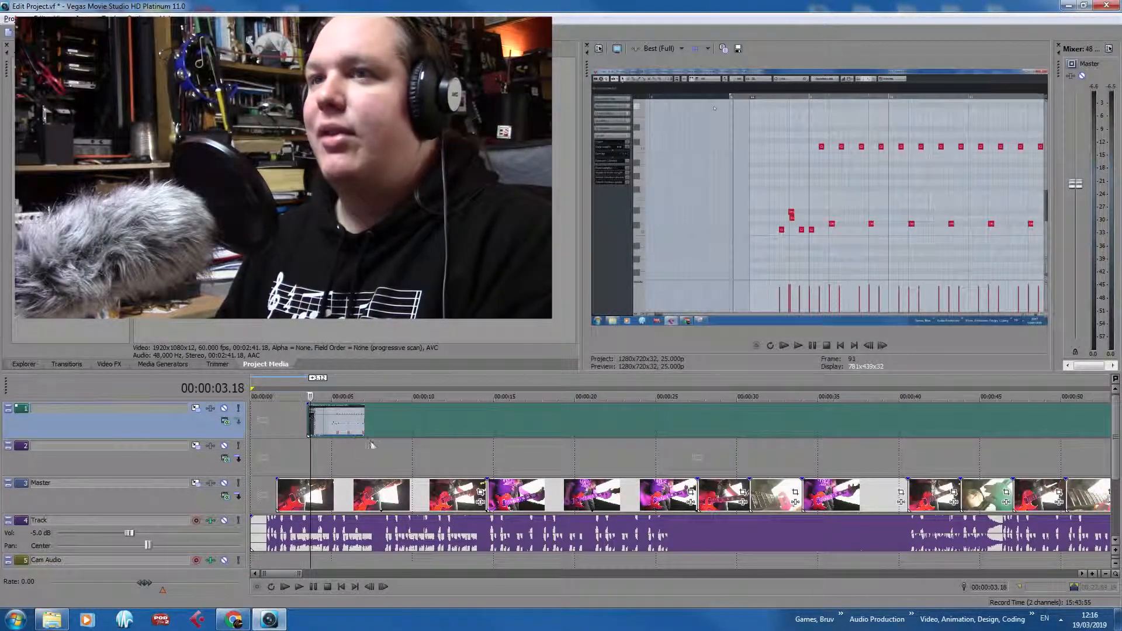
{"action": "scroll", "coordinate": [358, 439], "scroll_direction": "up", "scroll_amount": 5}
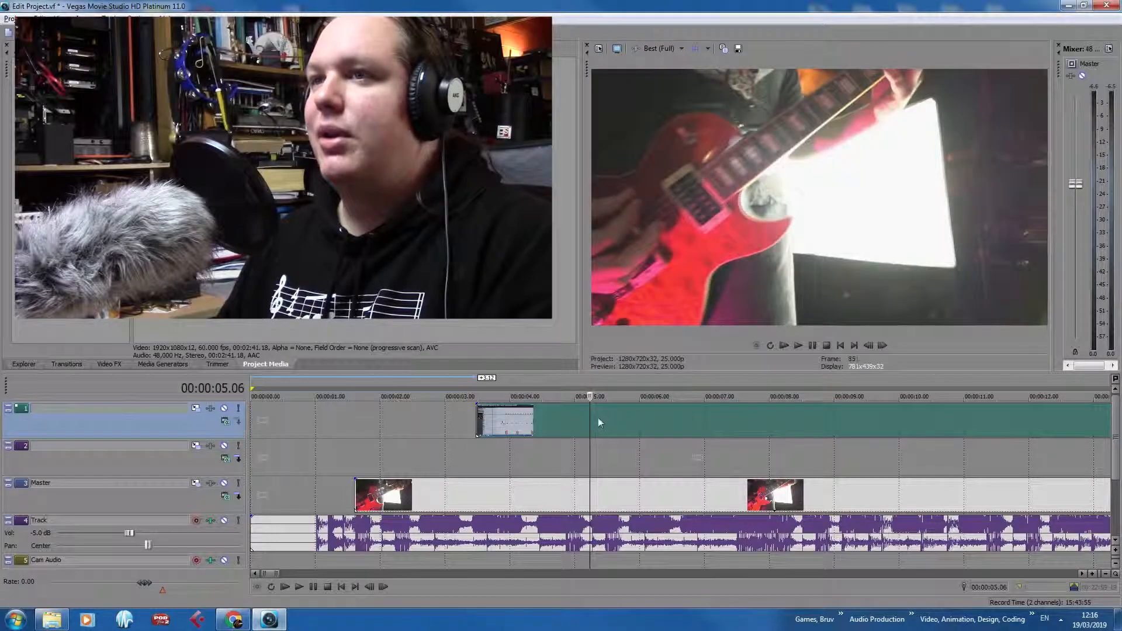
{"action": "scroll", "coordinate": [806, 421], "scroll_direction": "down", "scroll_amount": 5}
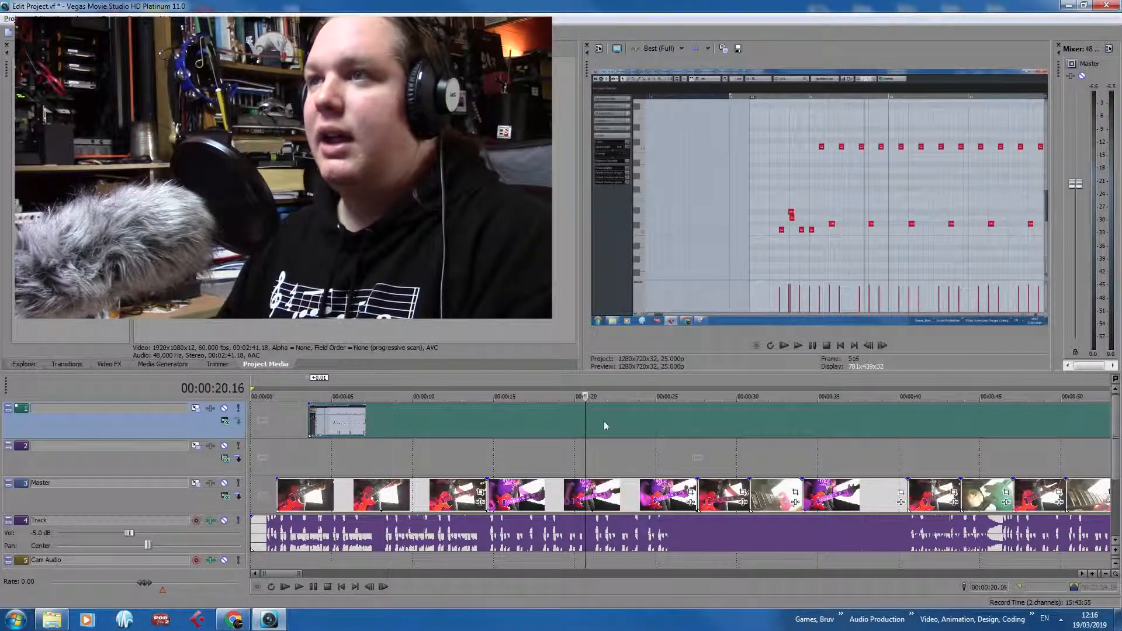
{"action": "left_click_drag", "start_coordinate": [542, 427], "coordinate": [377, 418]}
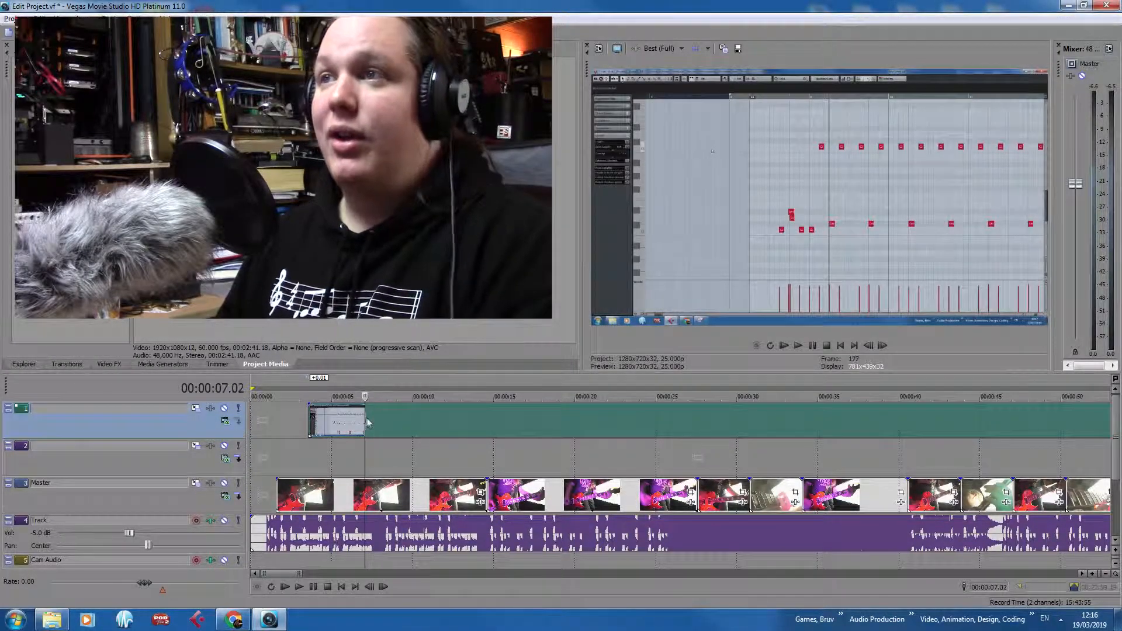
Move the drums recording to start at about 00:00:00.22 so its first hits line up with the song's opening
{"action": "scroll", "coordinate": [367, 422], "scroll_direction": "up", "scroll_amount": 3}
{"action": "left_click", "coordinate": [543, 432]}
{"action": "left_click_drag", "start_coordinate": [408, 417], "coordinate": [333, 410]}
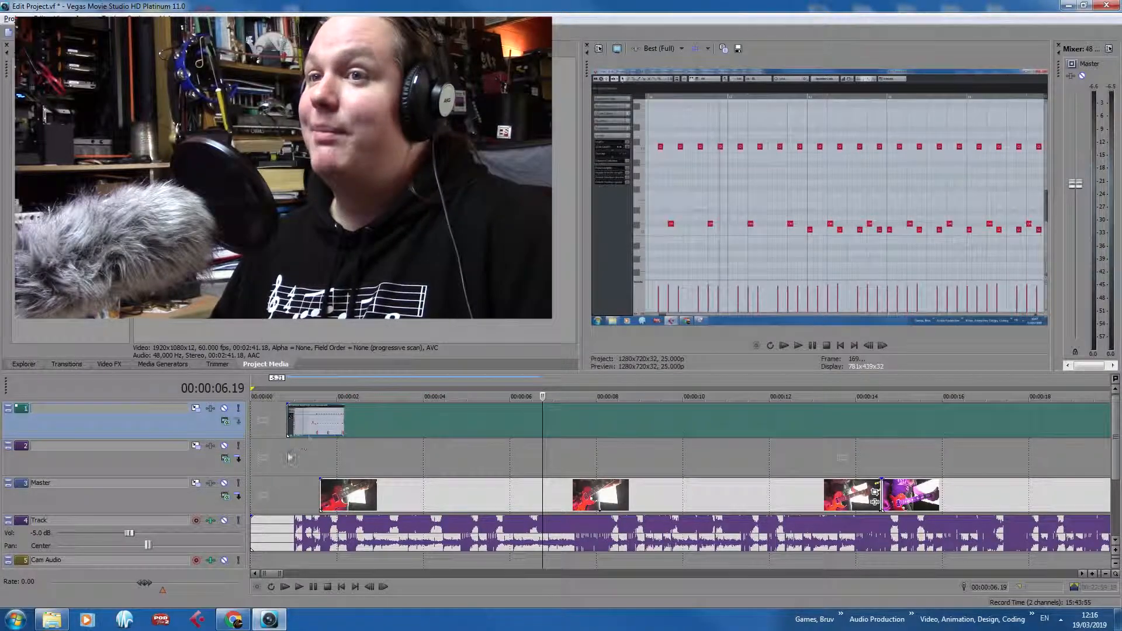
{"action": "left_click", "coordinate": [292, 454]}
{"action": "scroll", "coordinate": [291, 454], "scroll_direction": "up", "scroll_amount": 4}
{"action": "key", "text": "Right"}
{"action": "key", "text": "Right"}
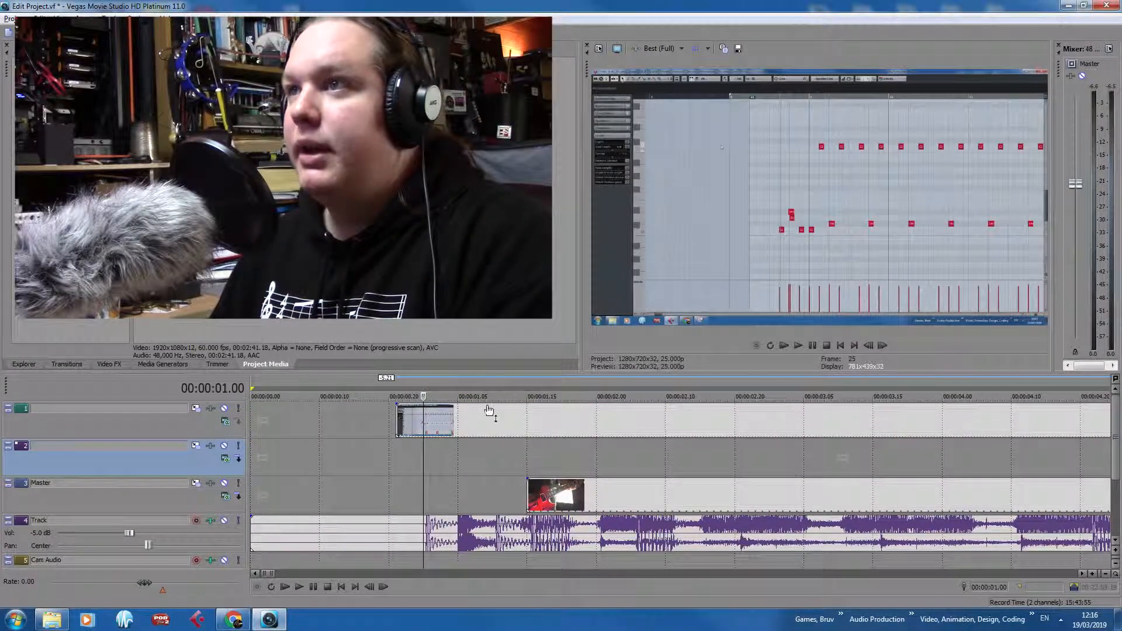
{"action": "left_click_drag", "start_coordinate": [461, 427], "coordinate": [465, 427]}
{"action": "key", "text": "Left"}
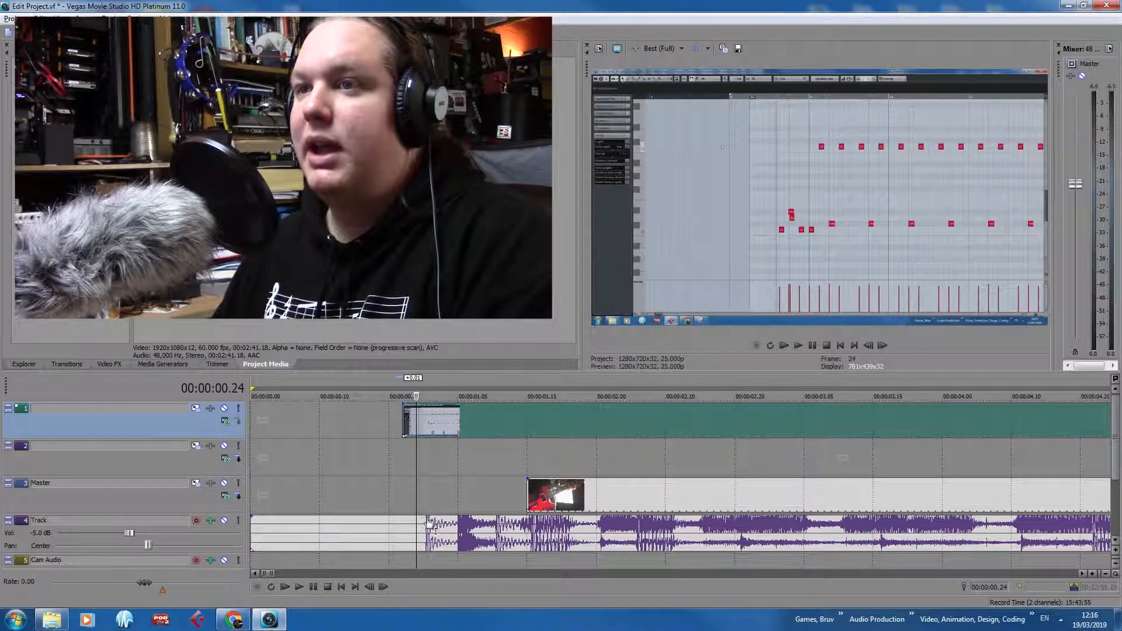
{"action": "key", "text": "Right"}
{"action": "key", "text": "Right"}
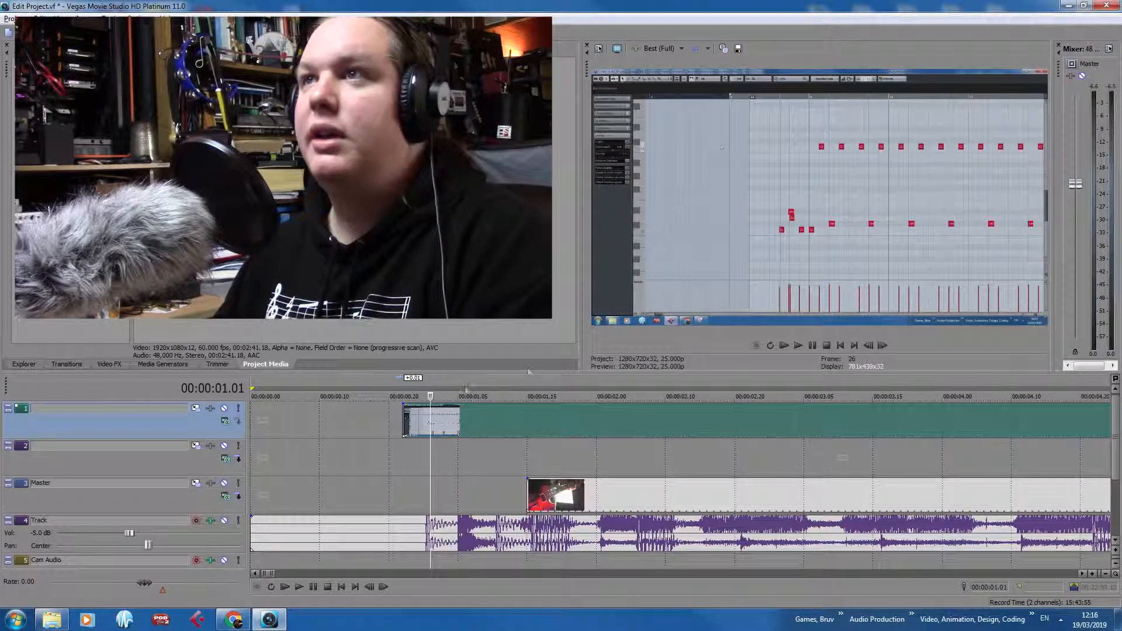
Set the video preview quality to Preview (Full) and play the opening to check the drum sync
{"action": "key", "text": "Down"}
{"action": "key", "text": "Down"}
{"action": "left_click", "coordinate": [681, 49]}
{"action": "mouse_move", "coordinate": [671, 80]}
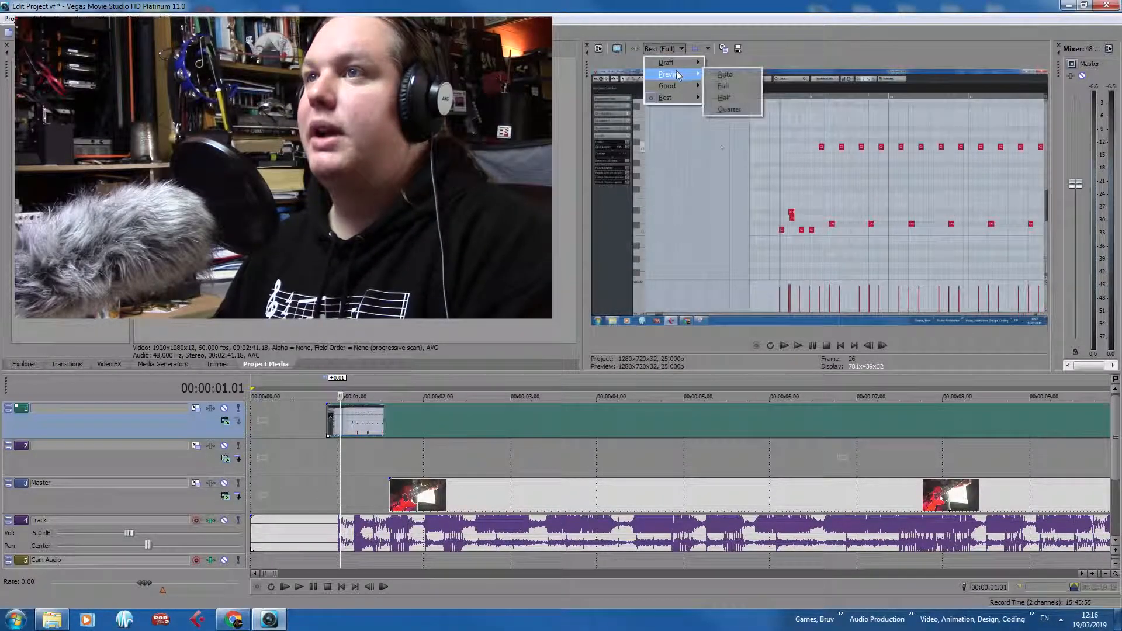
{"action": "left_click", "coordinate": [727, 87]}
{"action": "key", "text": "space"}
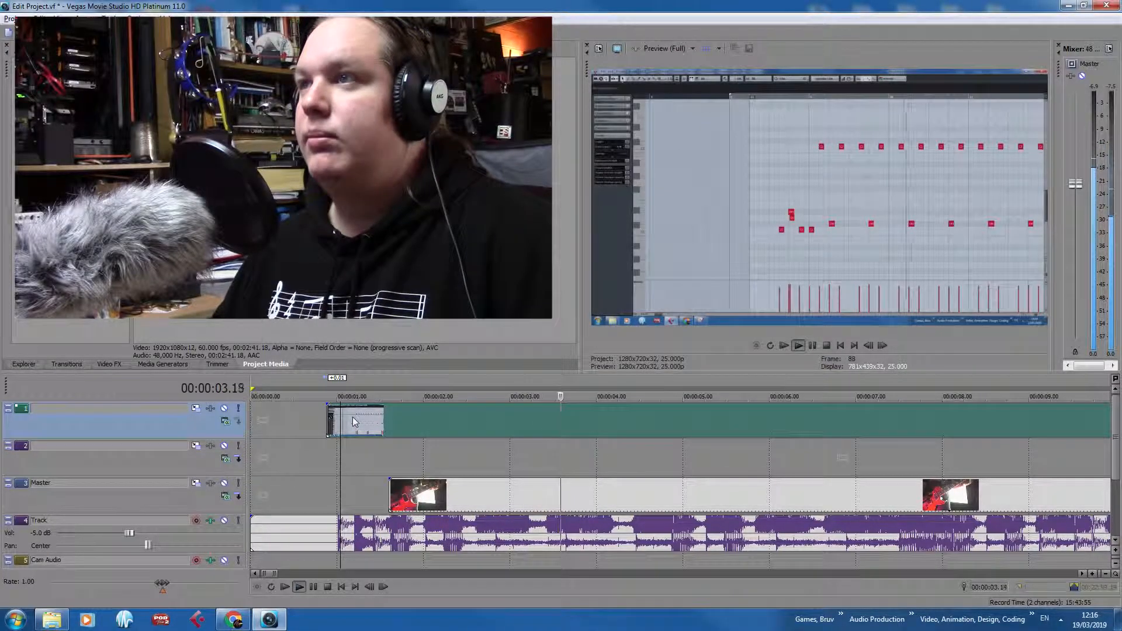
{"action": "key", "text": "space"}
Crop the drums recording with Event Pan/Crop so that only the red note grid fills the frame
{"action": "scroll", "coordinate": [342, 404], "scroll_direction": "down", "scroll_amount": 4}
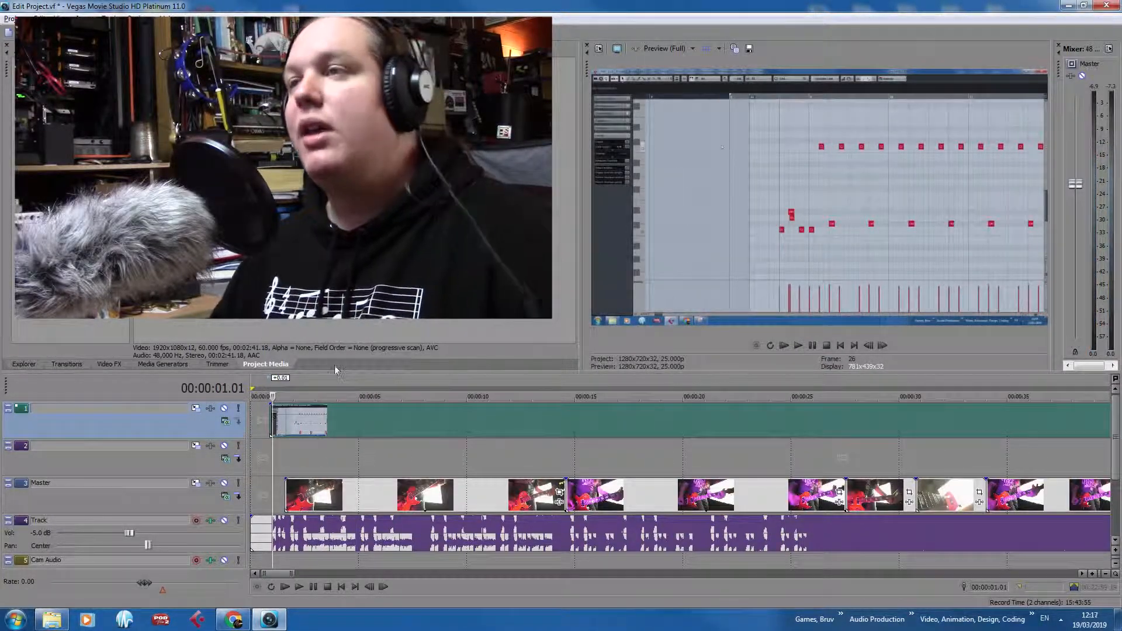
{"action": "scroll", "coordinate": [436, 415], "scroll_direction": "down", "scroll_amount": 2}
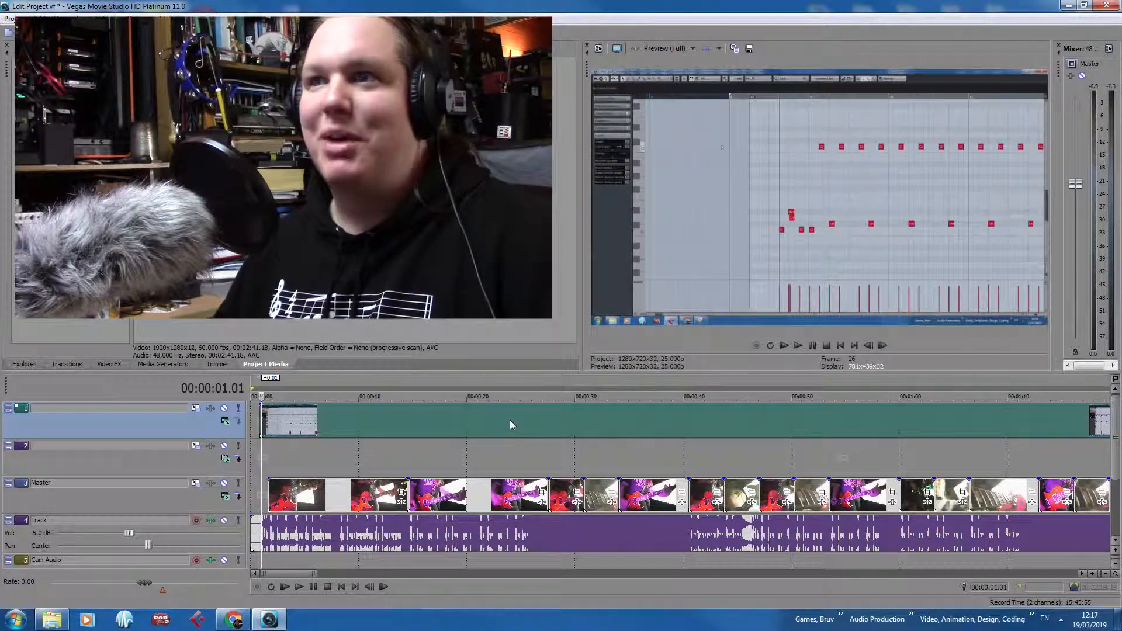
{"action": "scroll", "coordinate": [509, 425], "scroll_direction": "down", "scroll_amount": 2}
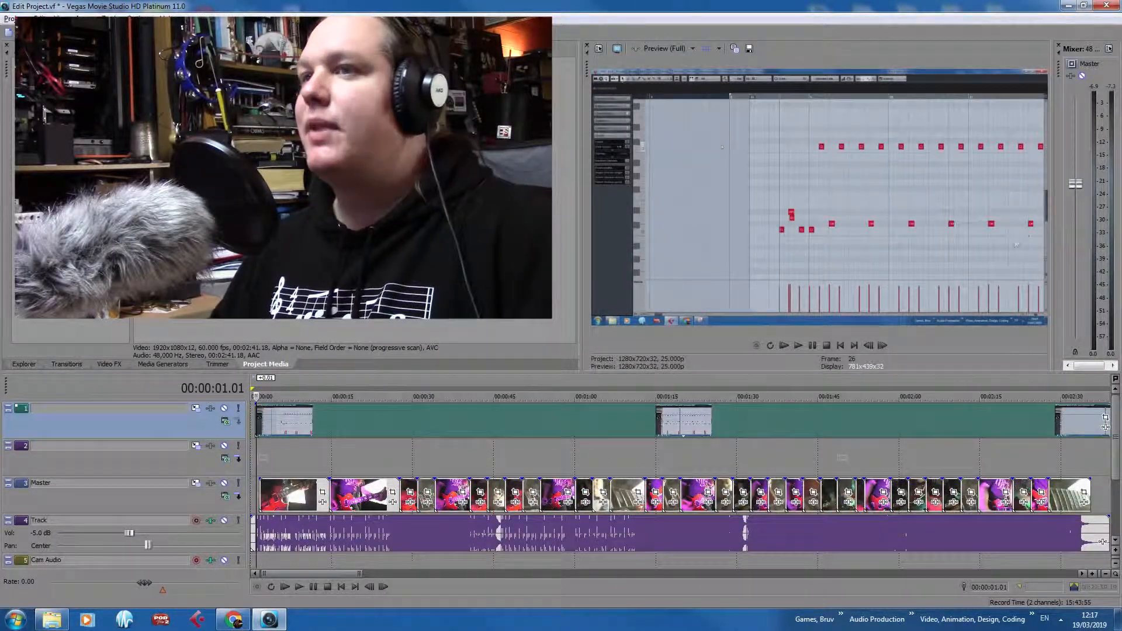
{"action": "scroll", "coordinate": [674, 422], "scroll_direction": "down", "scroll_amount": 3}
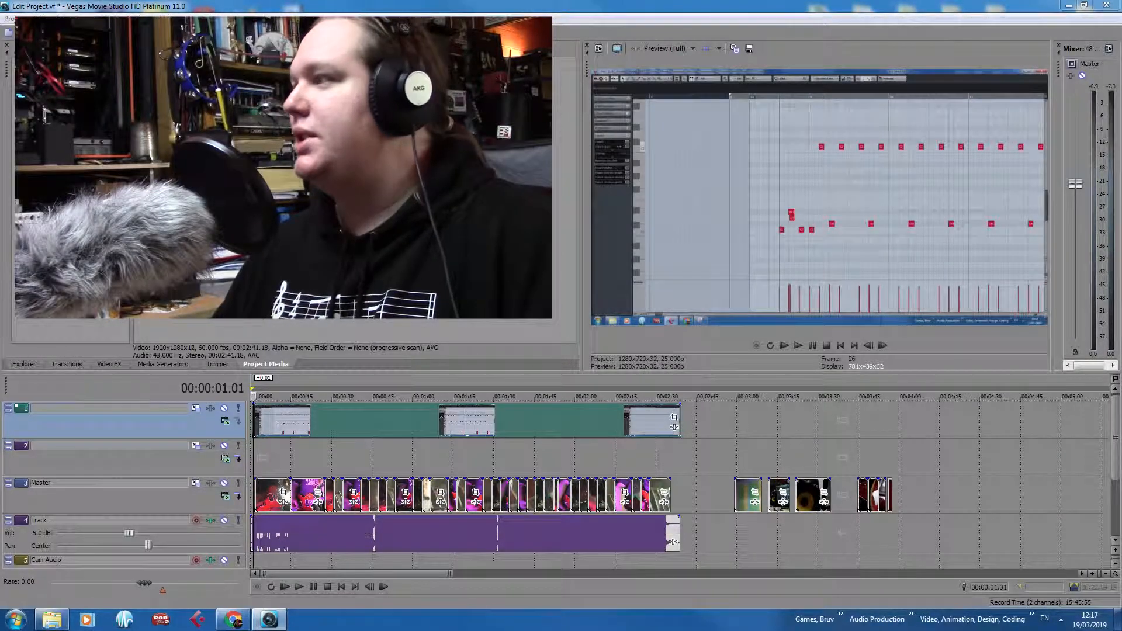
{"action": "left_click", "coordinate": [674, 417]}
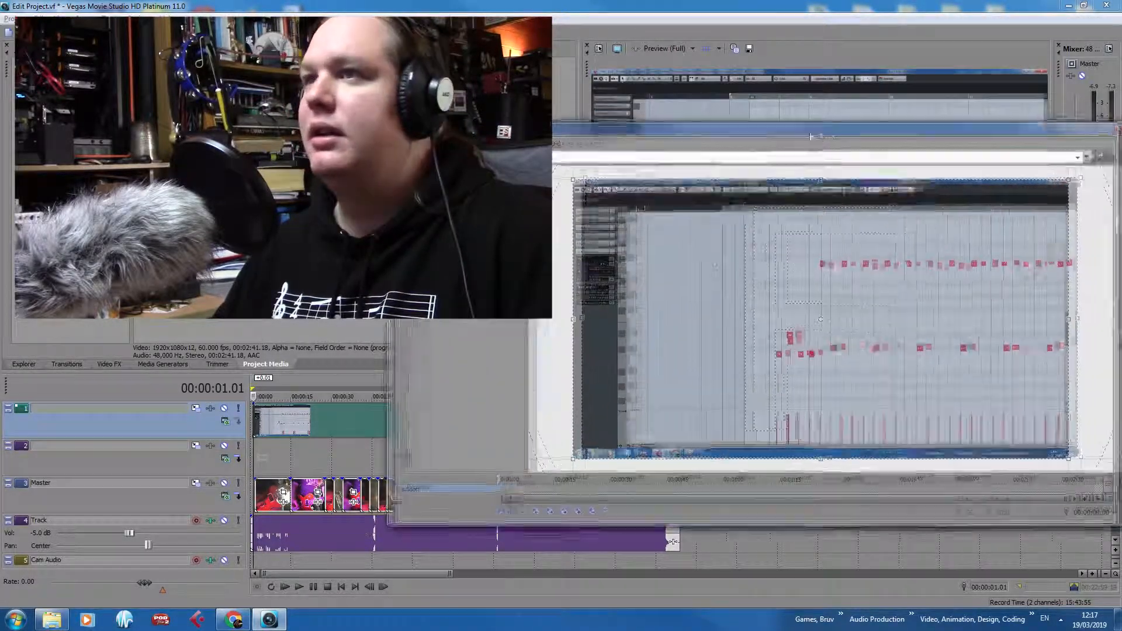
{"action": "left_click_drag", "start_coordinate": [939, 437], "coordinate": [878, 404]}
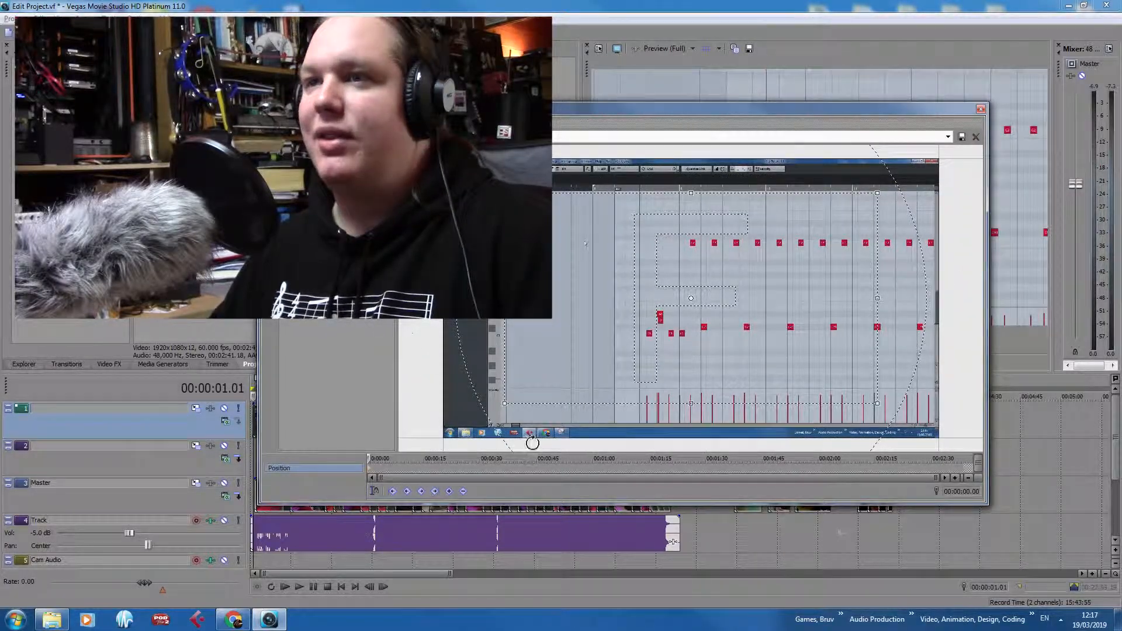
{"action": "left_click_drag", "start_coordinate": [640, 318], "coordinate": [683, 323]}
{"action": "left_click_drag", "start_coordinate": [919, 409], "coordinate": [885, 389]}
{"action": "left_click_drag", "start_coordinate": [837, 339], "coordinate": [839, 332]}
{"action": "left_click_drag", "start_coordinate": [736, 113], "coordinate": [304, 119]}
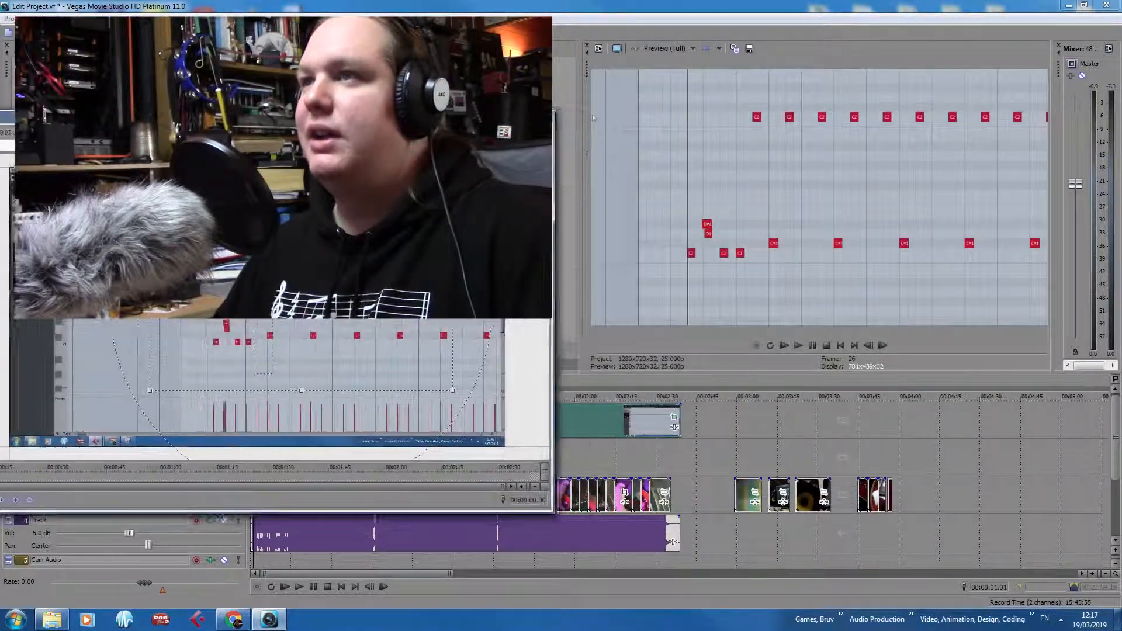
{"action": "left_click", "coordinate": [554, 113]}
Move the drums recording's track below the Master track
{"action": "left_click", "coordinate": [342, 454]}
{"action": "left_click_drag", "start_coordinate": [149, 425], "coordinate": [154, 504]}
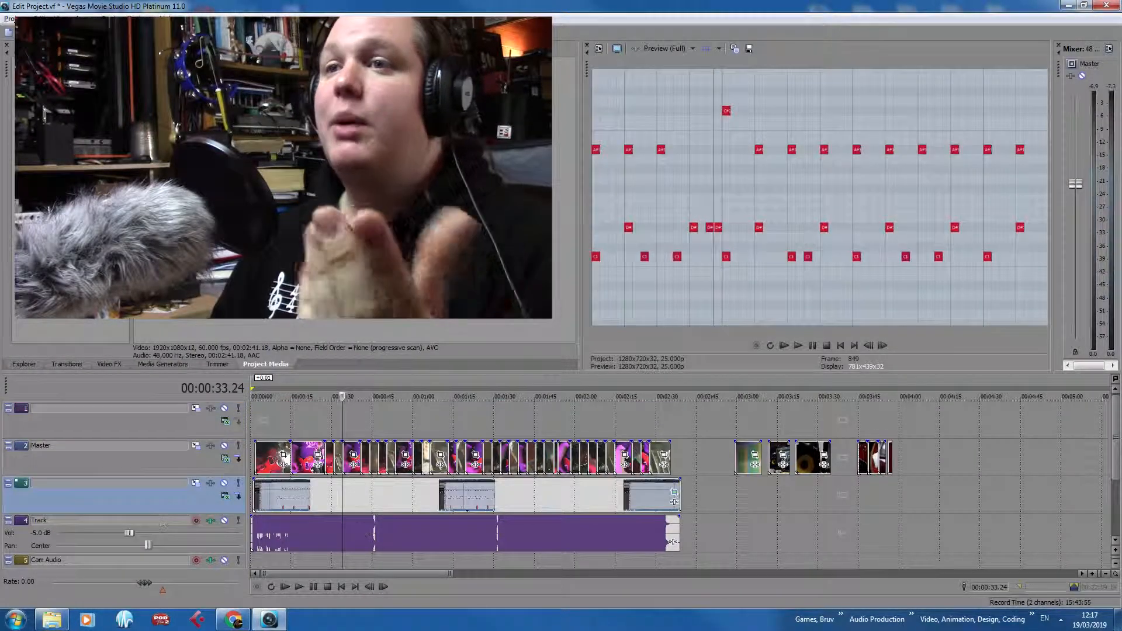
Look through the Master edit for spots where short drum shots could be inserted
{"action": "left_click", "coordinate": [385, 422]}
{"action": "left_click", "coordinate": [426, 411]}
{"action": "left_click", "coordinate": [479, 420]}
{"action": "scroll", "coordinate": [546, 407], "scroll_direction": "up", "scroll_amount": 2}
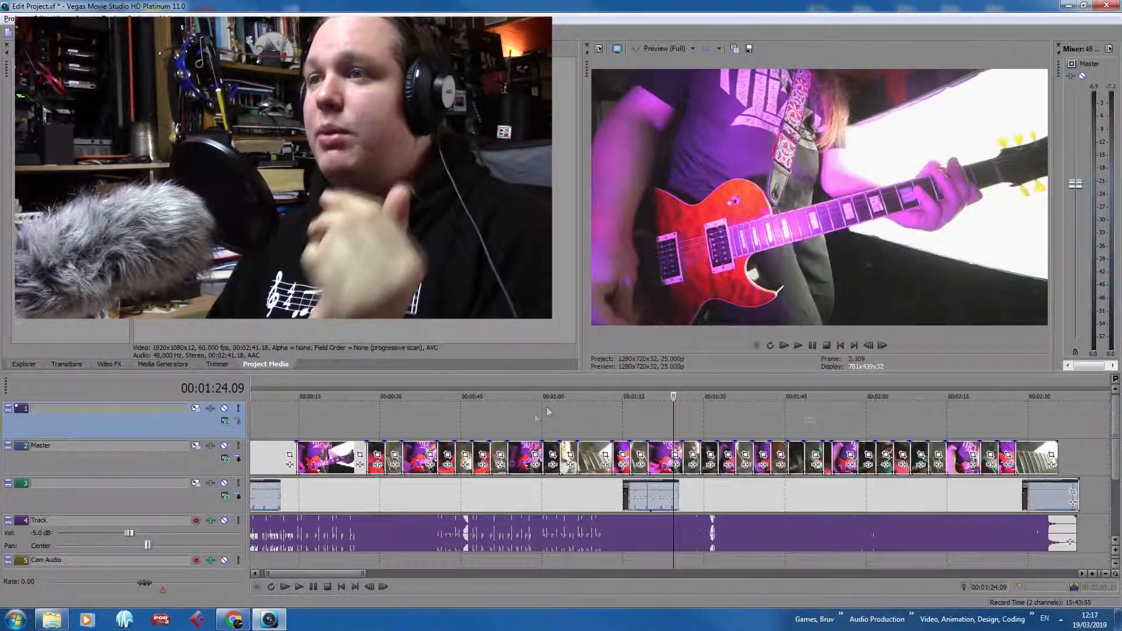
{"action": "left_click", "coordinate": [701, 428]}
{"action": "left_click", "coordinate": [821, 422]}
{"action": "left_click", "coordinate": [912, 420]}
{"action": "left_click", "coordinate": [567, 415]}
{"action": "left_click", "coordinate": [514, 409]}
{"action": "scroll", "coordinate": [513, 409], "scroll_direction": "up", "scroll_amount": 2}
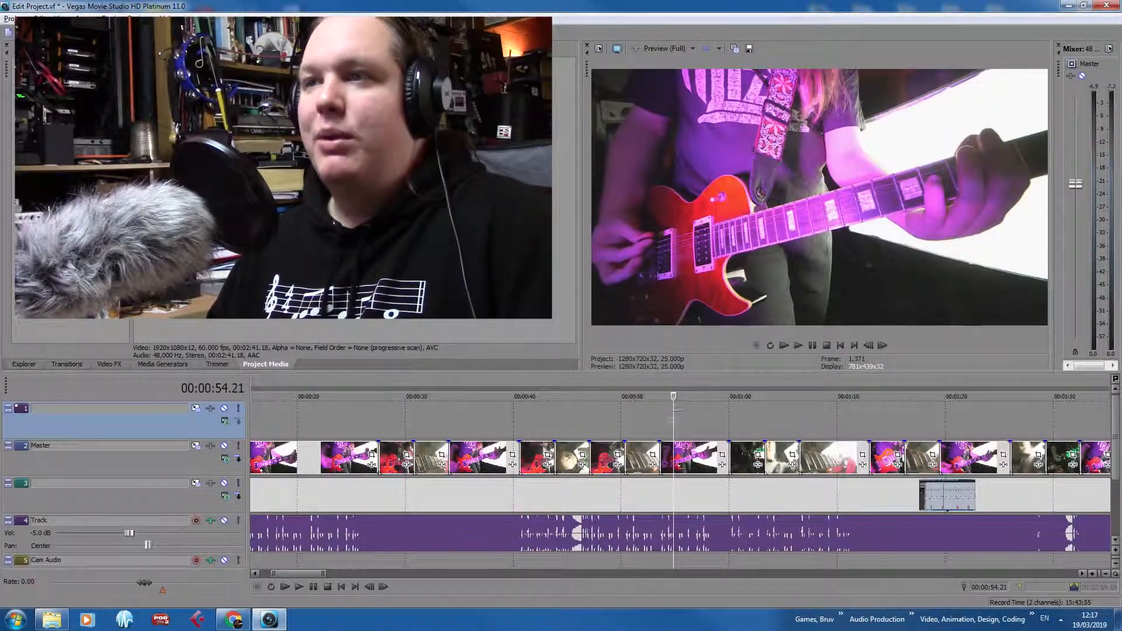
{"action": "left_click", "coordinate": [714, 412]}
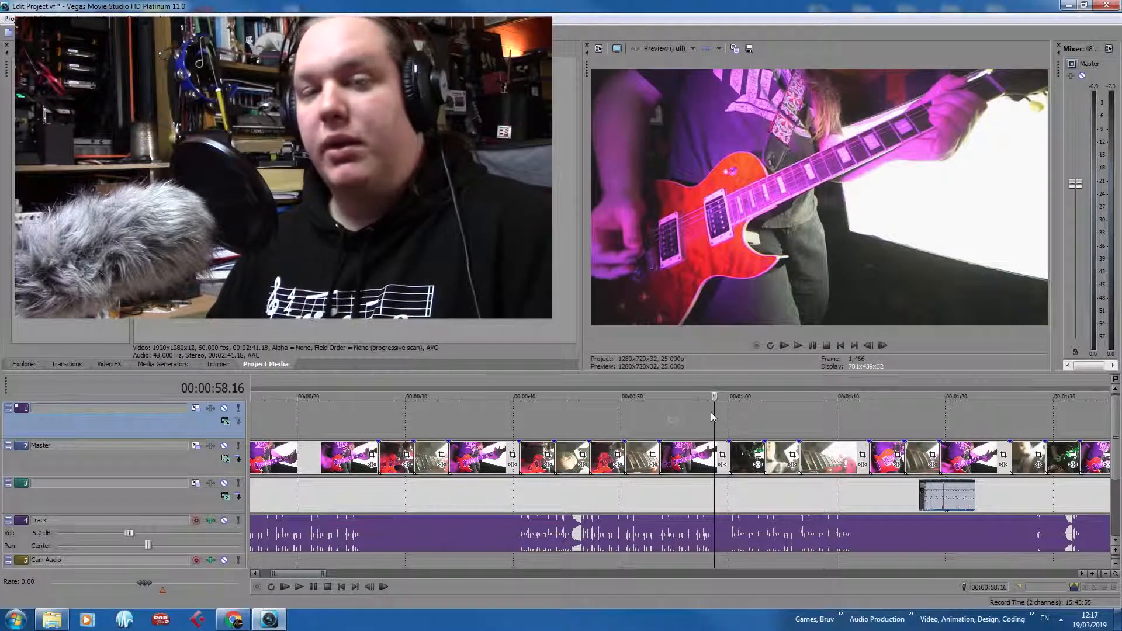
{"action": "scroll", "coordinate": [711, 412], "scroll_direction": "up", "scroll_amount": 1}
{"action": "scroll", "coordinate": [711, 412], "scroll_direction": "down", "scroll_amount": 1}
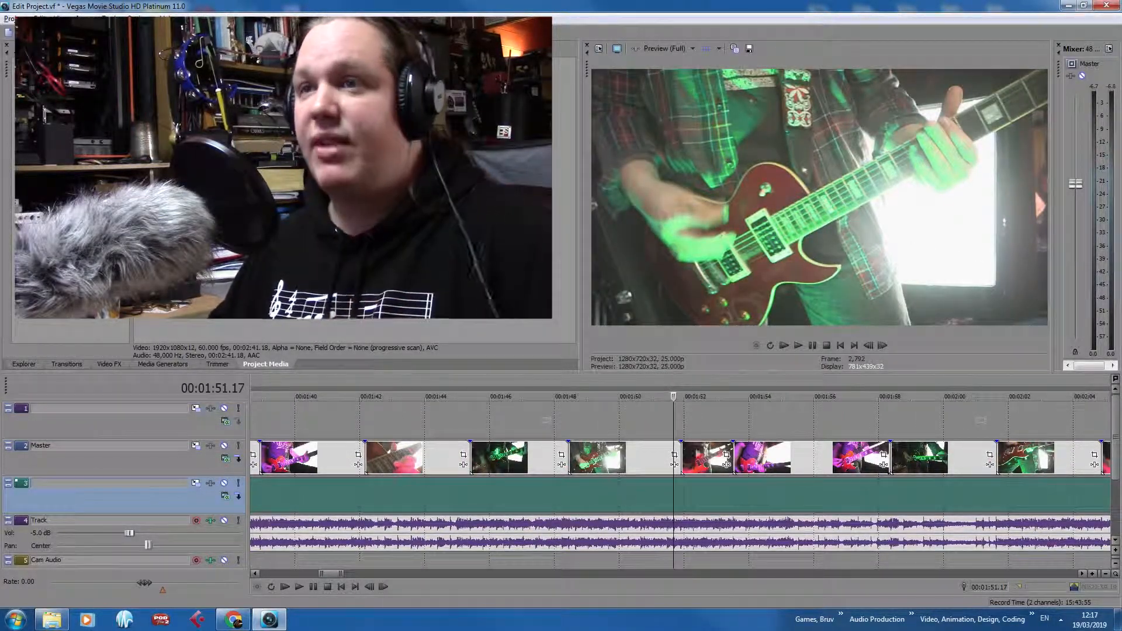
Split short pieces out of the drums recording and place them in the Master edit, including one at about 00:00:25
{"action": "left_click", "coordinate": [626, 435]}
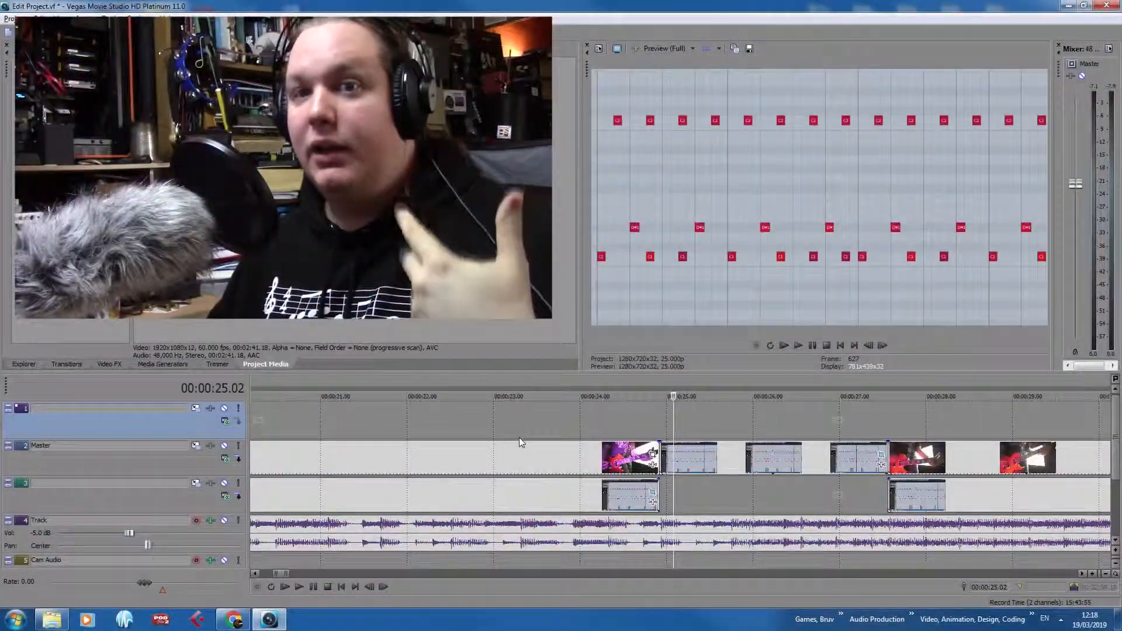
{"action": "scroll", "coordinate": [509, 434], "scroll_direction": "down", "scroll_amount": 4}
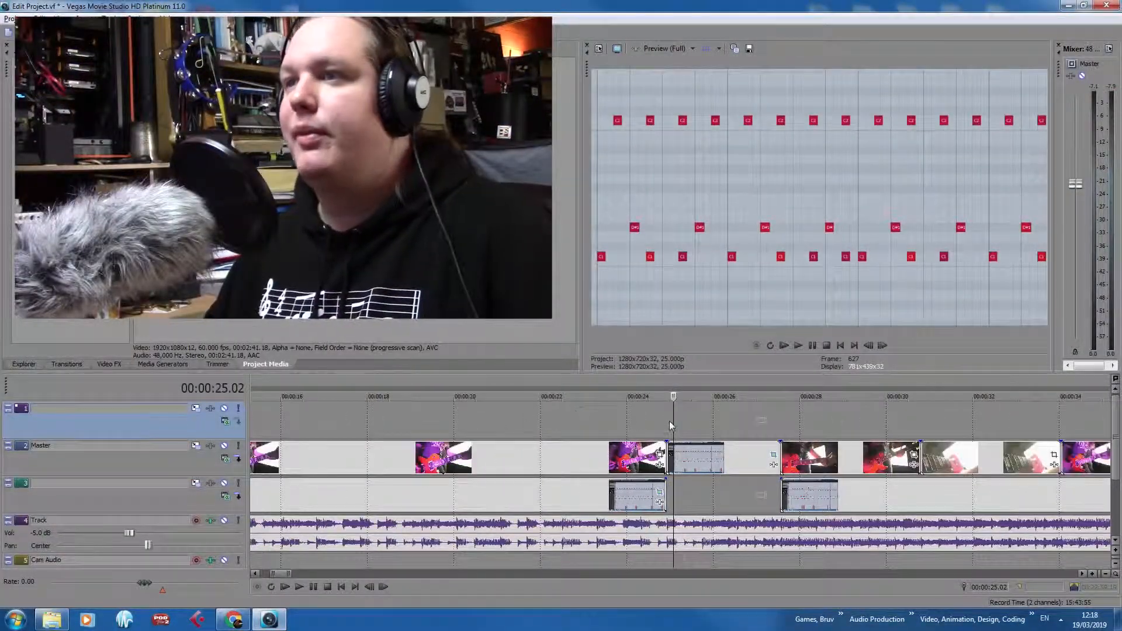
{"action": "scroll", "coordinate": [703, 422], "scroll_direction": "down", "scroll_amount": 6}
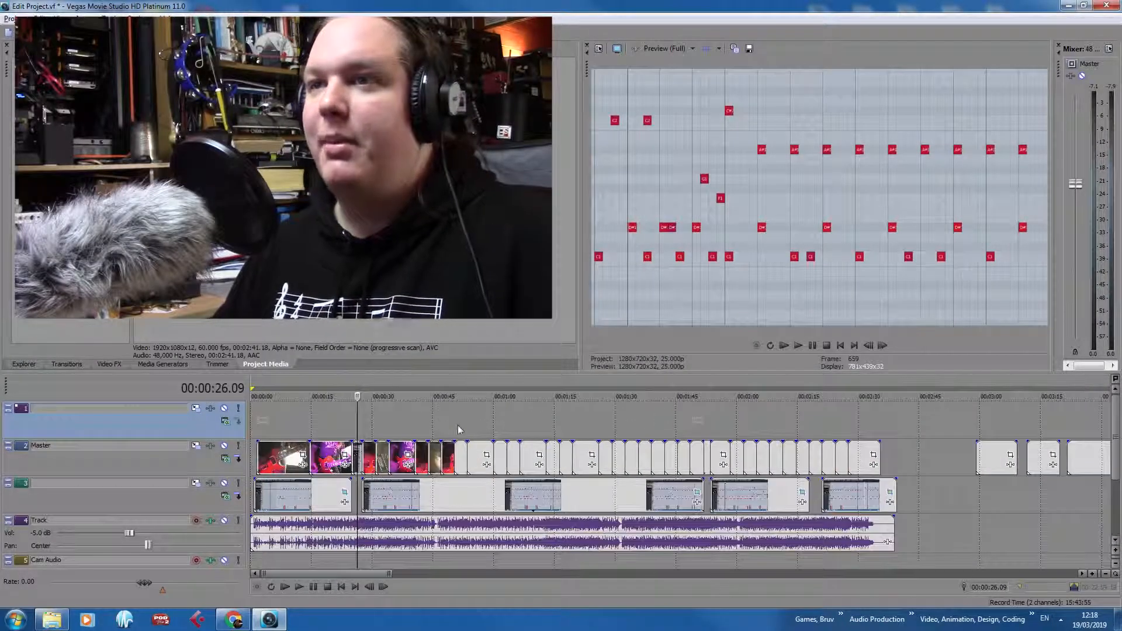
Check the rest of the edit and delete the leftover drums track below Master
{"action": "left_click", "coordinate": [620, 430]}
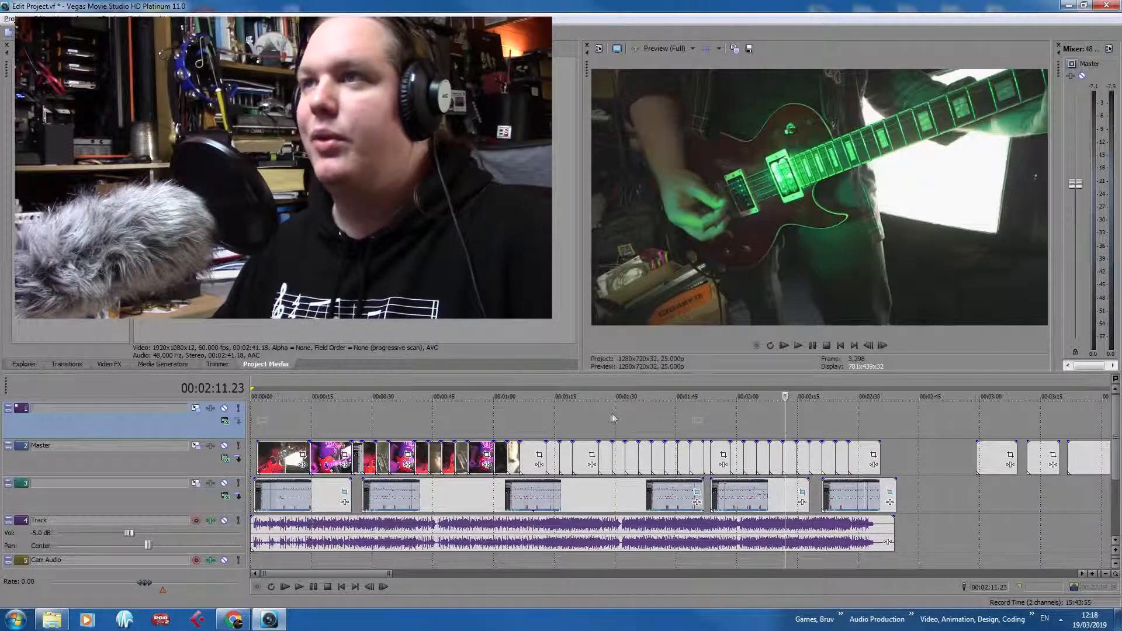
{"action": "left_click", "coordinate": [193, 491]}
{"action": "key", "text": "Delete"}
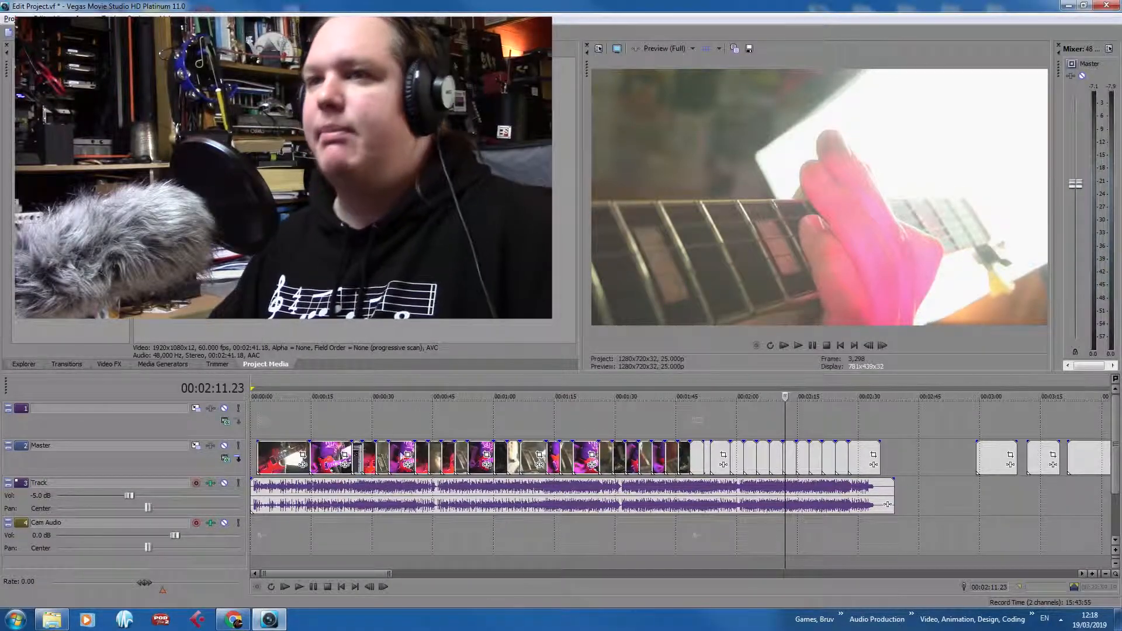
Move the mixer screen recording from Master to the start of the empty top video track
{"action": "scroll", "coordinate": [692, 514], "scroll_direction": "down", "scroll_amount": 2}
{"action": "left_click_drag", "start_coordinate": [715, 445], "coordinate": [283, 413]}
{"action": "left_click", "coordinate": [274, 416]}
{"action": "scroll", "coordinate": [274, 416], "scroll_direction": "up", "scroll_amount": 3}
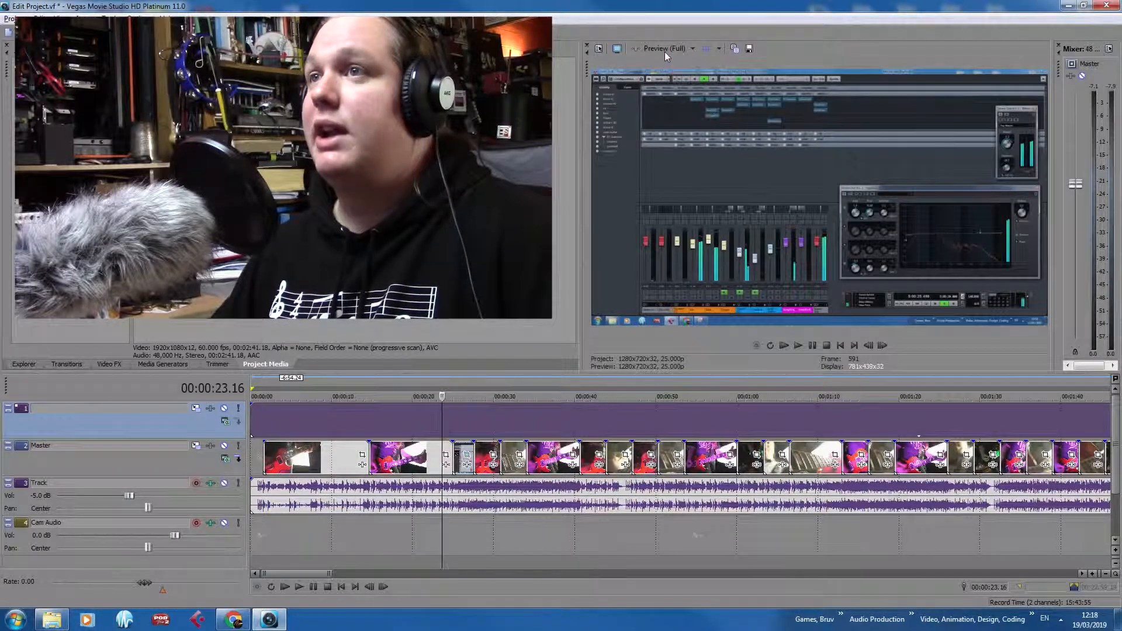
Set the preview quality to Best (Full) and crop the mixer screen recording so that its channel faders fill the frame
{"action": "left_click", "coordinate": [667, 49]}
{"action": "left_click", "coordinate": [722, 117]}
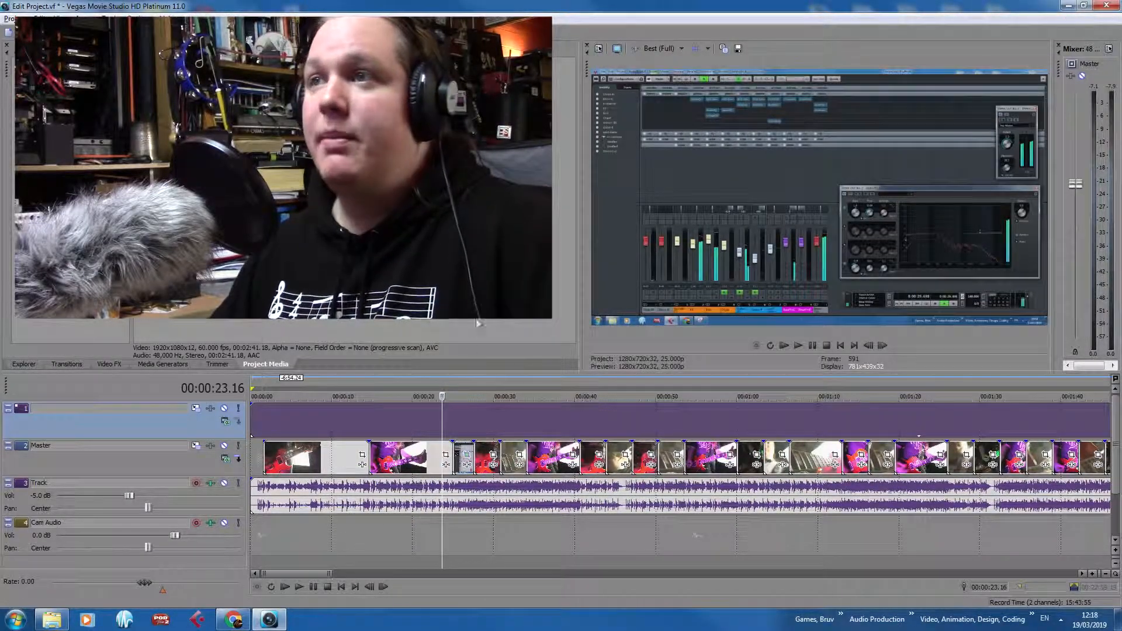
{"action": "scroll", "coordinate": [838, 397], "scroll_direction": "down", "scroll_amount": 2}
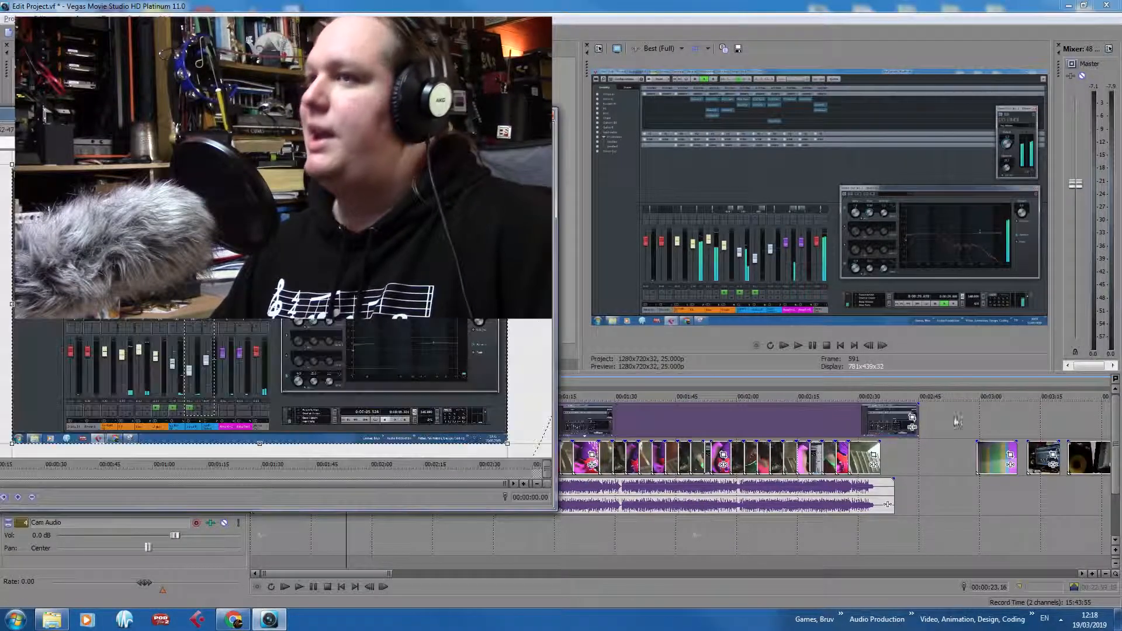
{"action": "left_click_drag", "start_coordinate": [508, 443], "coordinate": [343, 352]}
{"action": "left_click_drag", "start_coordinate": [313, 322], "coordinate": [495, 399]}
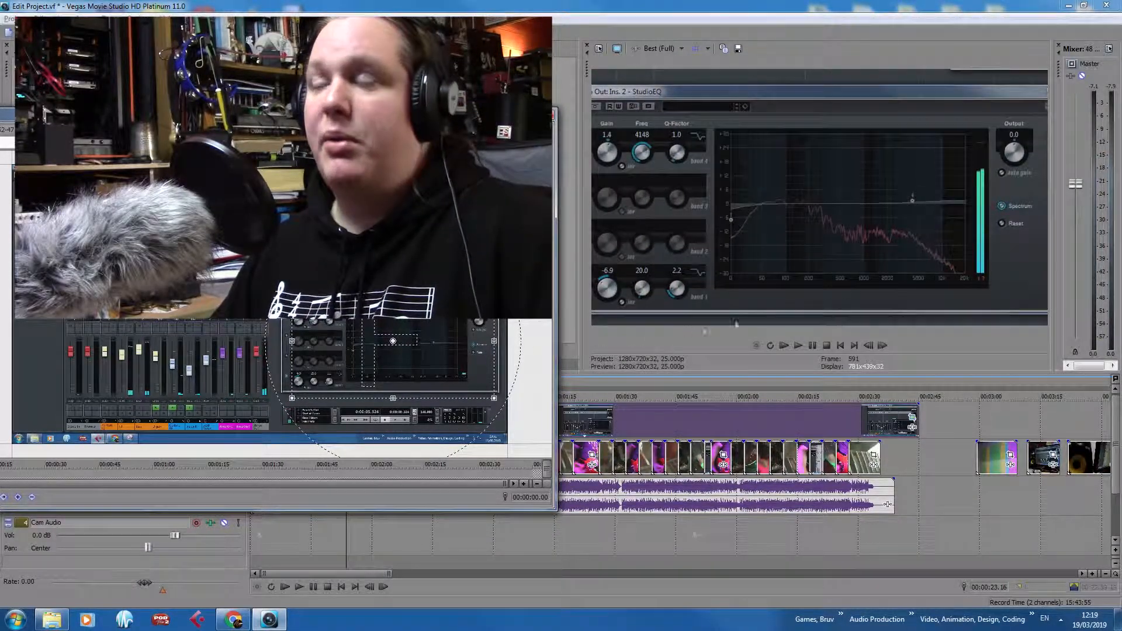
{"action": "left_click_drag", "start_coordinate": [276, 343], "coordinate": [207, 371]}
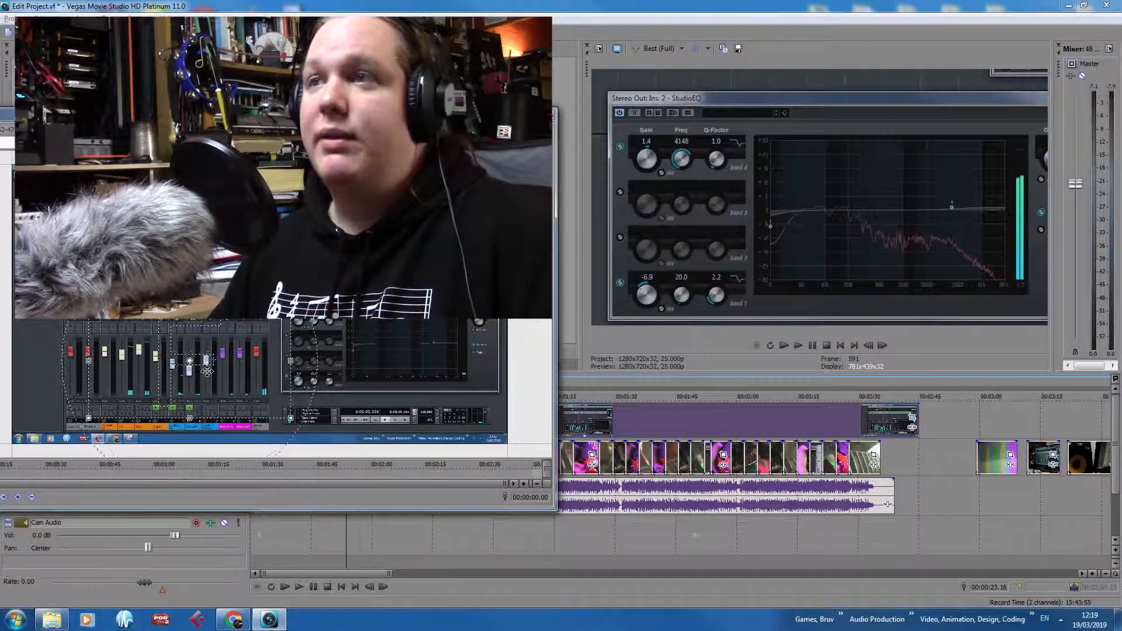
{"action": "left_click_drag", "start_coordinate": [227, 377], "coordinate": [214, 343]}
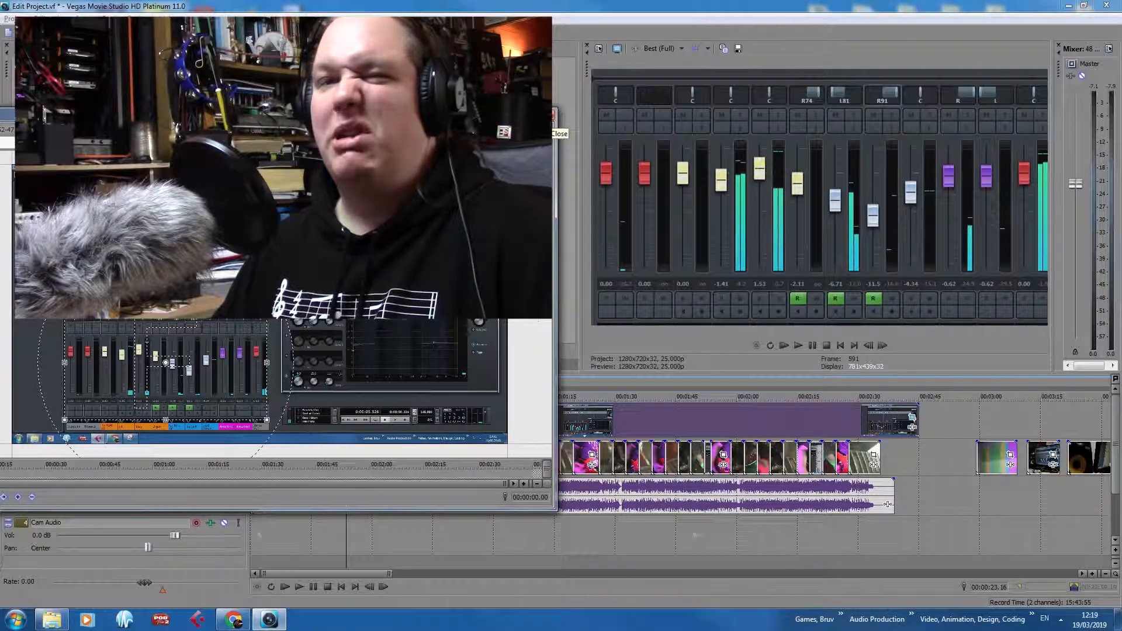
{"action": "left_click", "coordinate": [552, 116]}
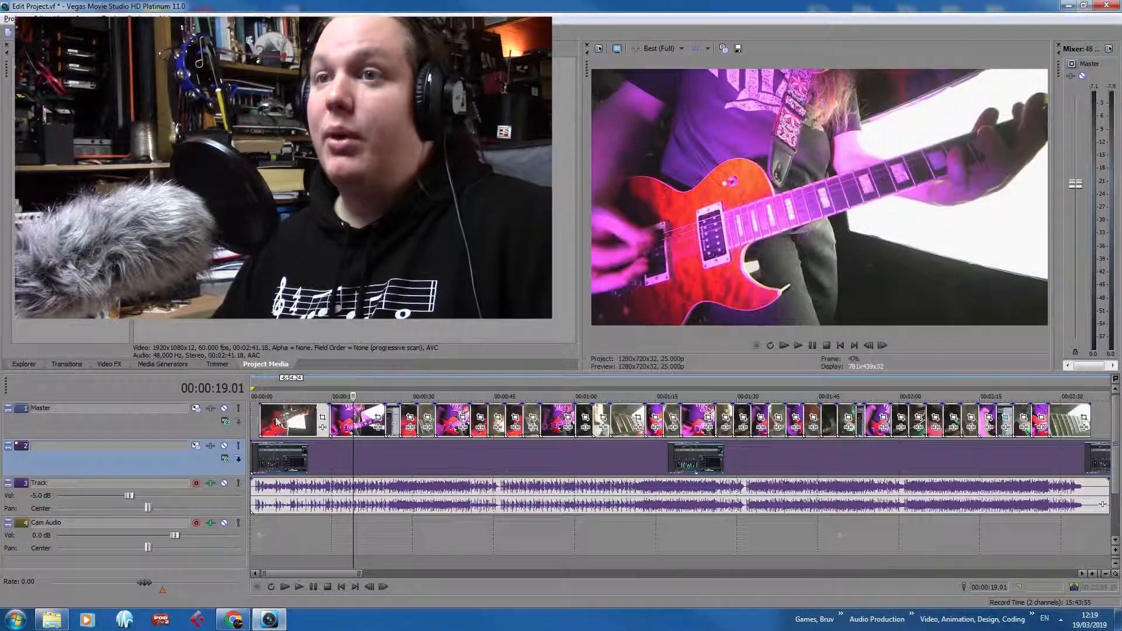
Move the mixer recording track above the Master track
{"action": "left_click", "coordinate": [255, 426]}
{"action": "scroll", "coordinate": [255, 426], "scroll_direction": "up", "scroll_amount": 5}
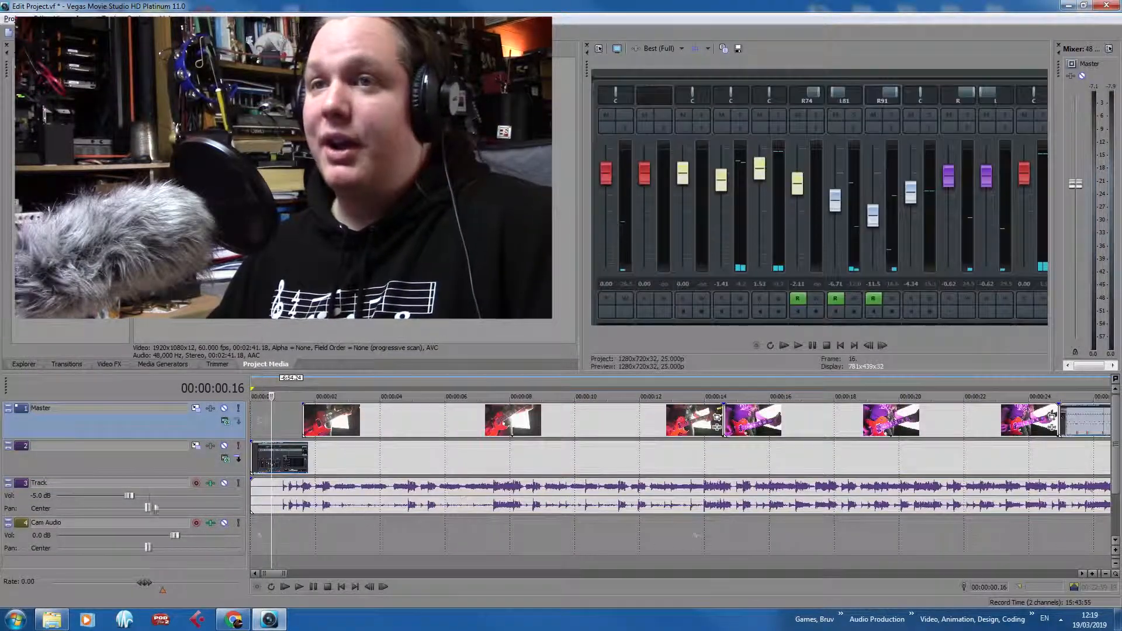
{"action": "left_click_drag", "start_coordinate": [135, 459], "coordinate": [134, 409]}
Step frame by frame through the start of the mixer recording to look for meter movement
{"action": "left_click", "coordinate": [266, 460]}
{"action": "scroll", "coordinate": [266, 460], "scroll_direction": "up", "scroll_amount": 3}
{"action": "key", "text": "Left"}
{"action": "key", "text": "Left"}
{"action": "key", "text": "Left"}
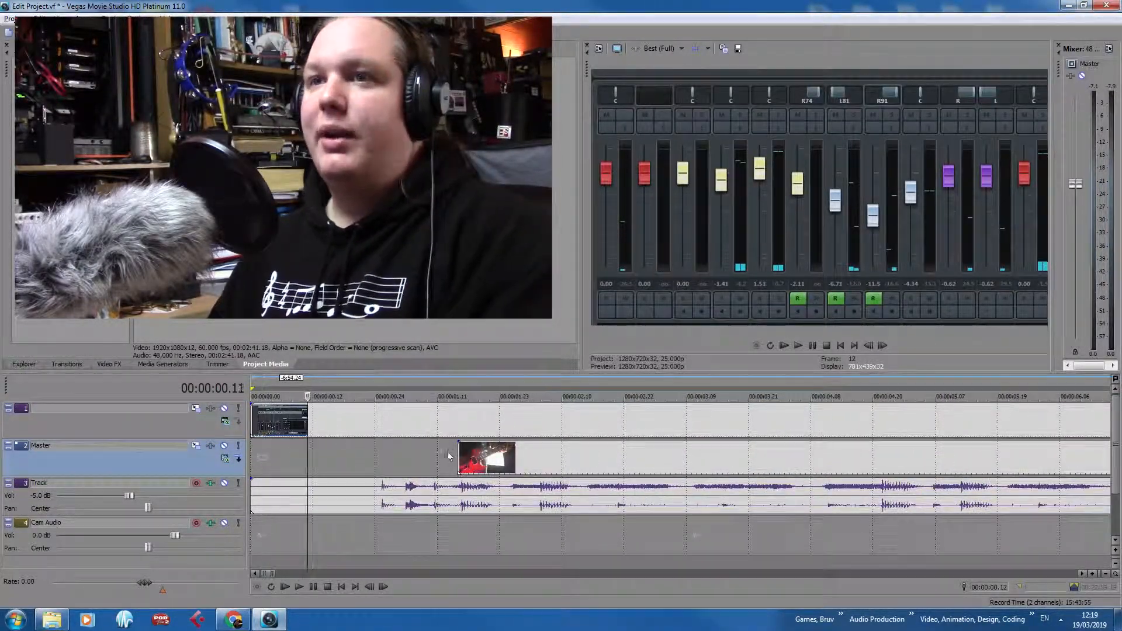
{"action": "key", "text": "Left"}
{"action": "key", "text": "Left"}
{"action": "key", "text": "Left"}
{"action": "key", "text": "Left"}
{"action": "key", "text": "Left"}
{"action": "key", "text": "Left"}
{"action": "key", "text": "Left"}
{"action": "key", "text": "Left"}
{"action": "key", "text": "Left"}
{"action": "key", "text": "Right"}
{"action": "key", "text": "Right"}
{"action": "key", "text": "Right"}
{"action": "key", "text": "Right"}
{"action": "key", "text": "Right"}
{"action": "key", "text": "Right"}
{"action": "key", "text": "Right"}
{"action": "key", "text": "Right"}
{"action": "key", "text": "Right"}
{"action": "key", "text": "Right"}
{"action": "key", "text": "Right"}
{"action": "key", "text": "Right"}
{"action": "key", "text": "Right"}
{"action": "key", "text": "Right"}
{"action": "key", "text": "Right"}
{"action": "key", "text": "Right"}
{"action": "key", "text": "Right"}
{"action": "key", "text": "Right"}
{"action": "key", "text": "Right"}
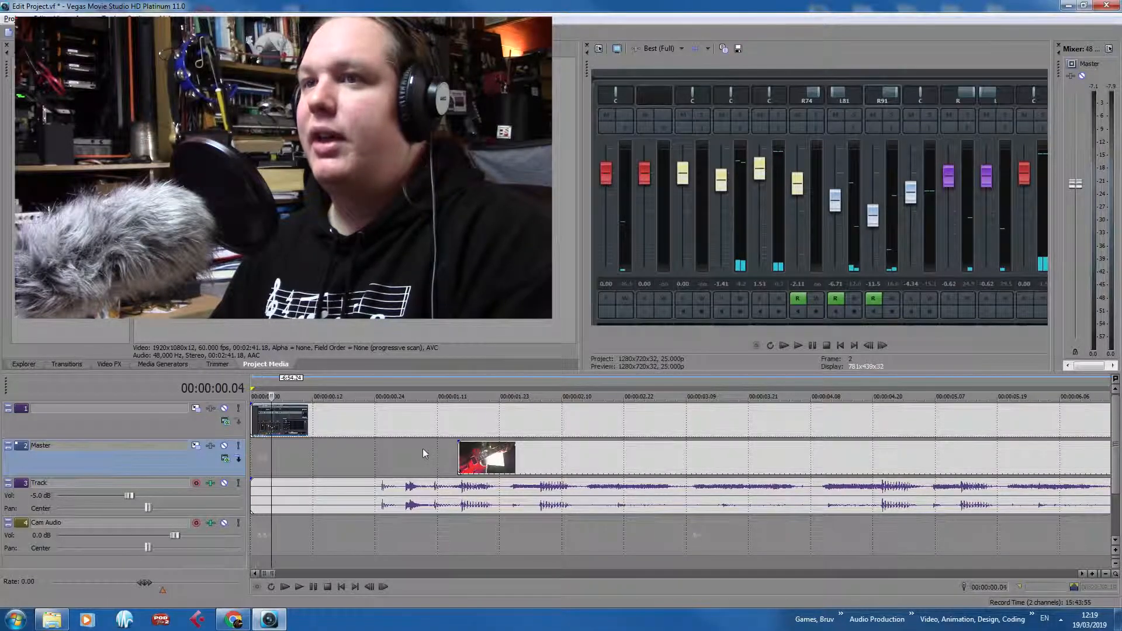
Step through the mixer recording around 00:00:06 to find the frame where the meters first jump
{"action": "scroll", "coordinate": [412, 451], "scroll_direction": "down", "scroll_amount": 5}
{"action": "left_click", "coordinate": [369, 457]}
{"action": "key", "text": "Right"}
{"action": "key", "text": "Right"}
{"action": "key", "text": "Right"}
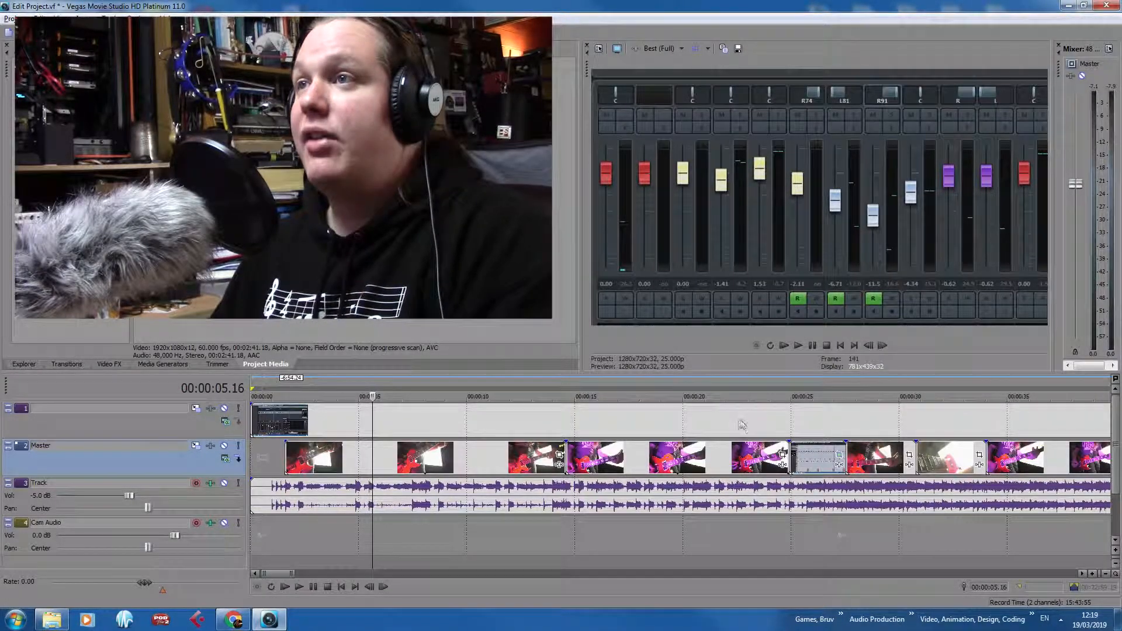
{"action": "key", "text": "Right"}
{"action": "key", "text": "Right"}
{"action": "key", "text": "Right"}
{"action": "key", "text": "Right"}
{"action": "key", "text": "Right"}
{"action": "key", "text": "Right"}
{"action": "key", "text": "Right"}
{"action": "key", "text": "Right"}
{"action": "key", "text": "Right"}
{"action": "key", "text": "Right"}
{"action": "key", "text": "Right"}
{"action": "key", "text": "Right"}
{"action": "key", "text": "Right"}
{"action": "key", "text": "Right"}
{"action": "key", "text": "Right"}
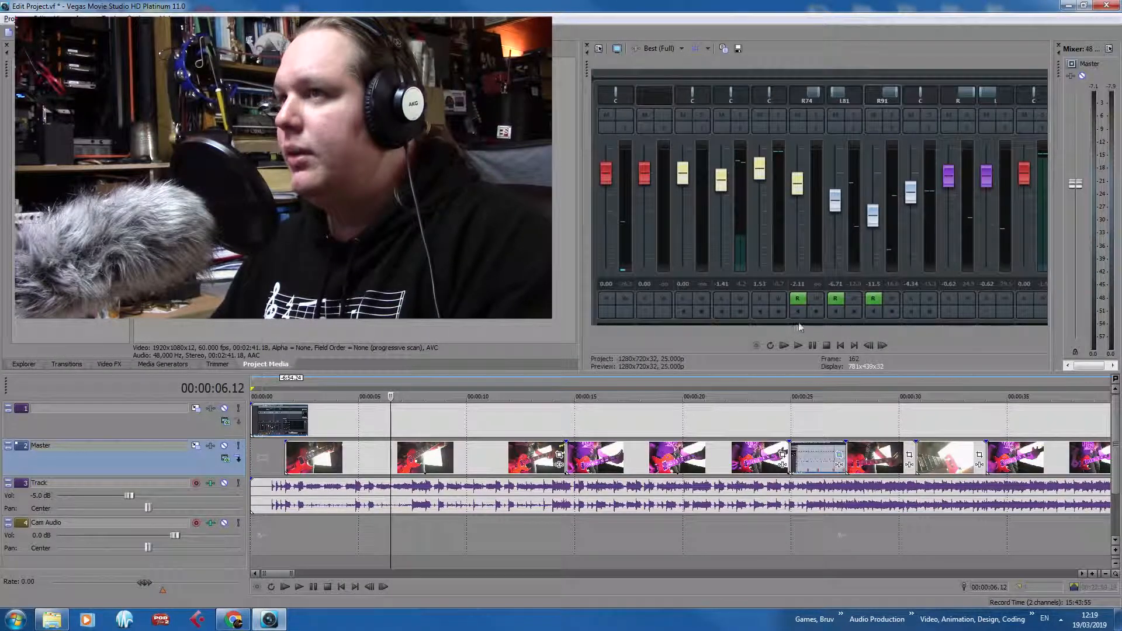
{"action": "key", "text": "space"}
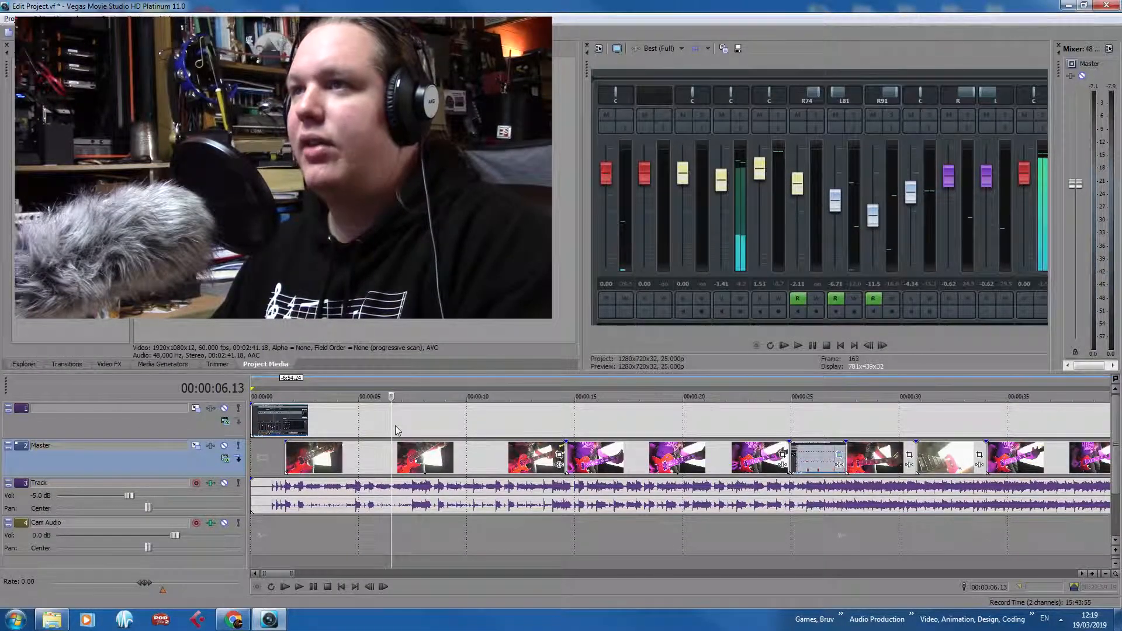
{"action": "key", "text": "space"}
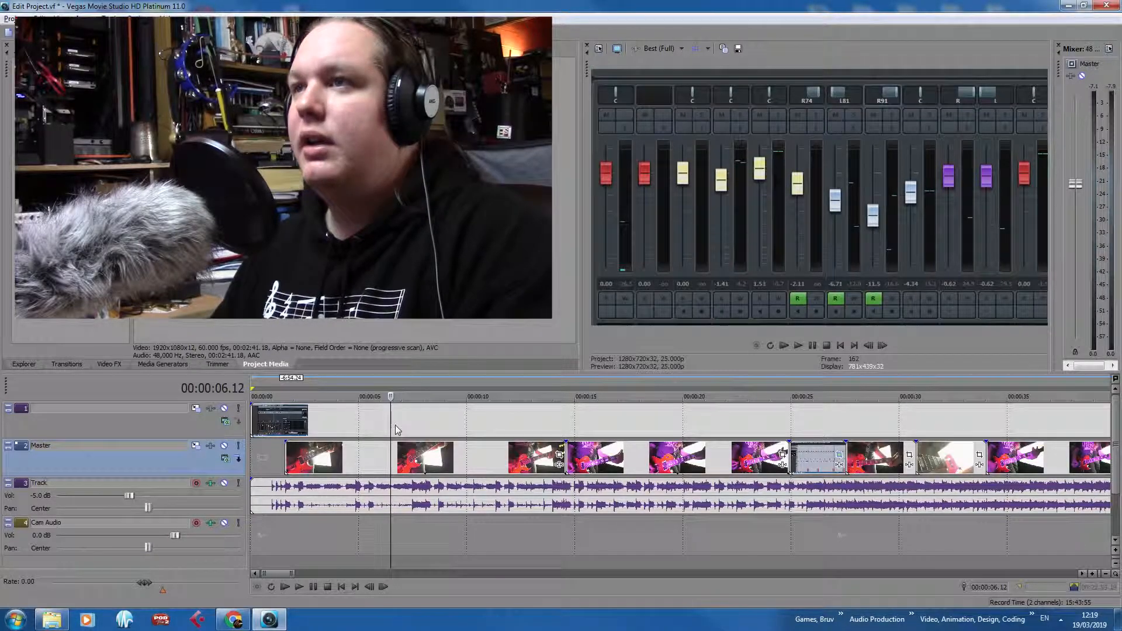
Undo the split across both video tracks and split only the mixer recording at 00:00:06.12
{"action": "scroll", "coordinate": [705, 446], "scroll_direction": "up", "scroll_amount": 5}
{"action": "key", "text": "ctrl+z"}
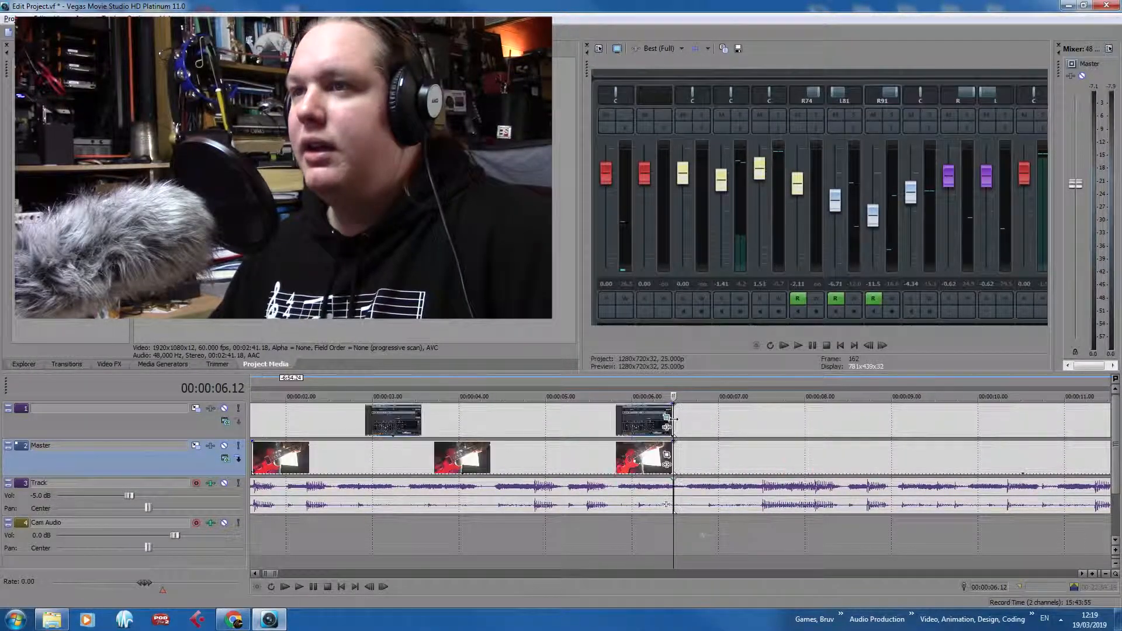
{"action": "key", "text": "ctrl+z"}
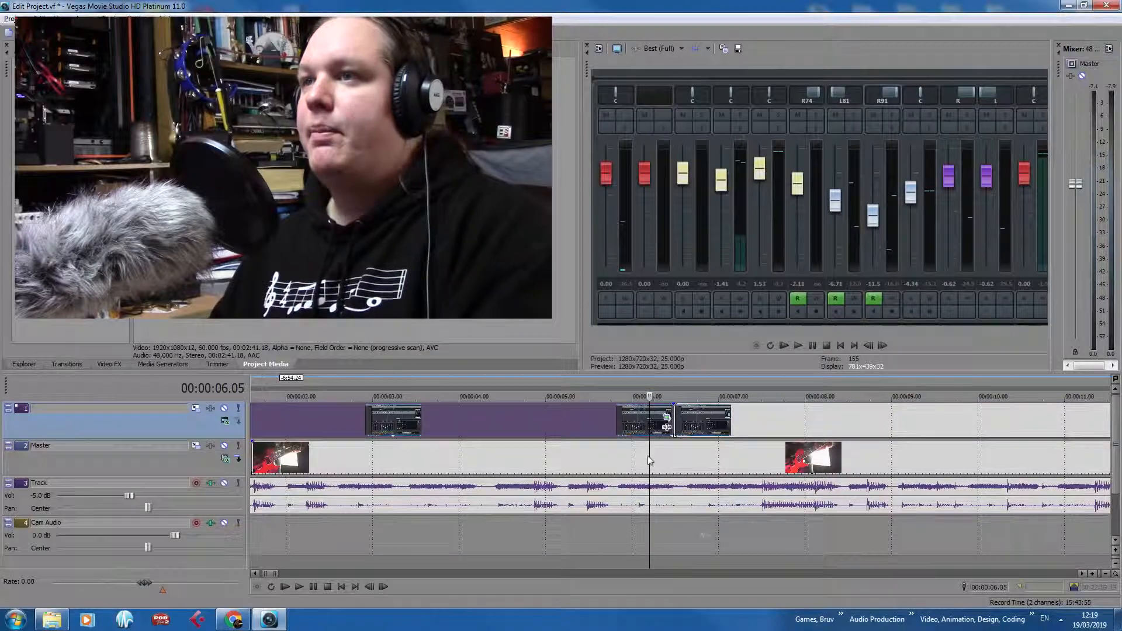
Remove the mixer recording's part before the split and align the remainder's start with the song's first hit at 00:00:01.00
{"action": "scroll", "coordinate": [652, 413], "scroll_direction": "down", "scroll_amount": 4}
{"action": "left_click_drag", "start_coordinate": [497, 434], "coordinate": [331, 435]}
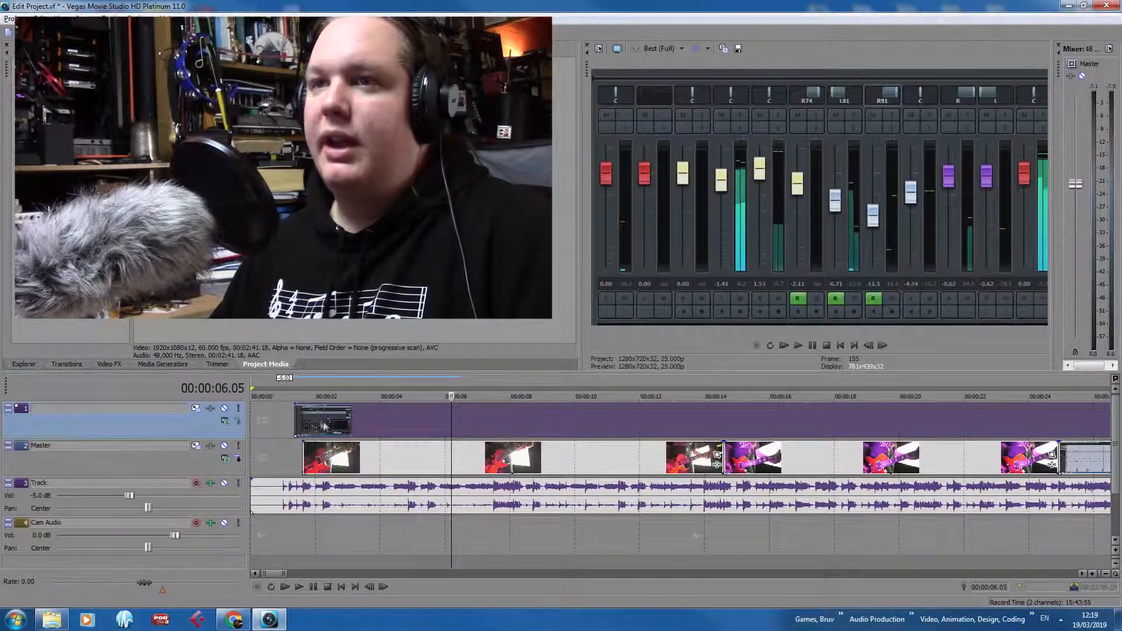
{"action": "left_click", "coordinate": [286, 431]}
{"action": "scroll", "coordinate": [285, 430], "scroll_direction": "up", "scroll_amount": 6}
{"action": "left_click_drag", "start_coordinate": [729, 421], "coordinate": [606, 425]}
{"action": "left_click", "coordinate": [599, 462]}
{"action": "scroll", "coordinate": [658, 472], "scroll_direction": "up", "scroll_amount": 3}
{"action": "key", "text": "space"}
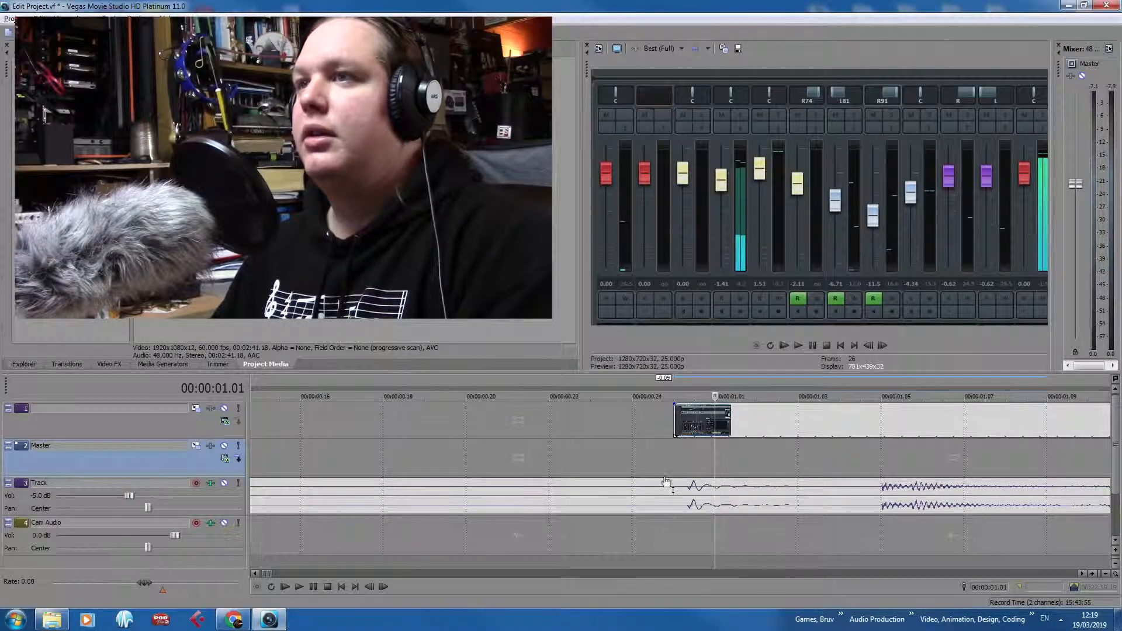
Set the preview quality to Preview (Half) and play from the mixer recording's start to check its sync
{"action": "scroll", "coordinate": [608, 479], "scroll_direction": "down", "scroll_amount": 4}
{"action": "scroll", "coordinate": [608, 480], "scroll_direction": "down", "scroll_amount": 5}
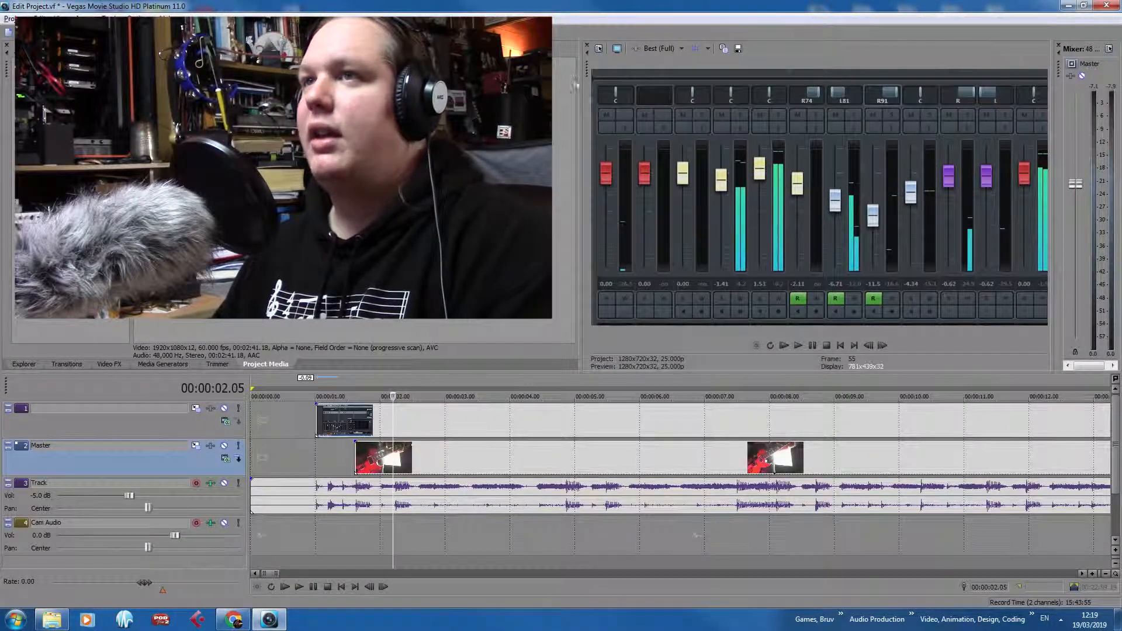
{"action": "left_click", "coordinate": [671, 53]}
{"action": "left_click", "coordinate": [726, 93]}
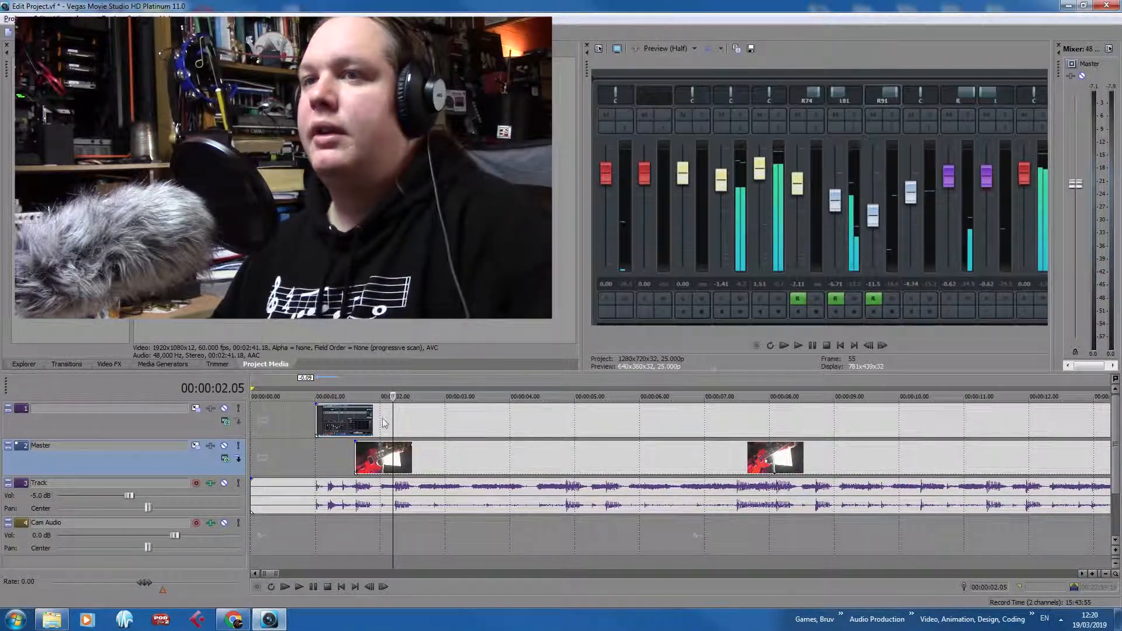
{"action": "left_click", "coordinate": [314, 409]}
{"action": "key", "text": "space"}
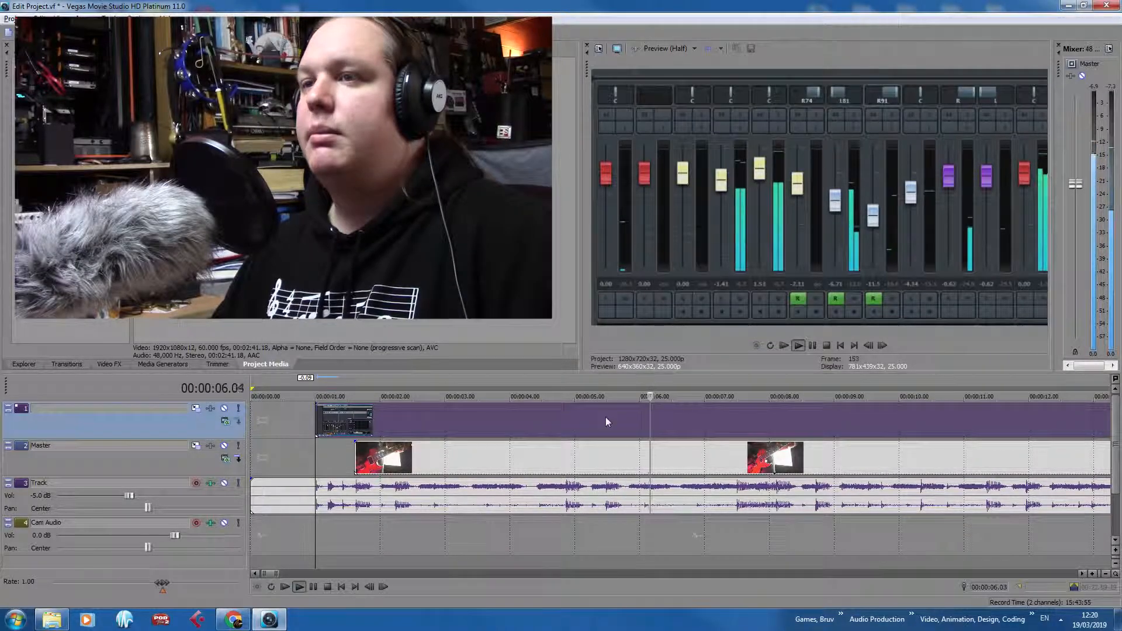
{"action": "key", "text": "space"}
Move the mixer recording track below the Master track
{"action": "scroll", "coordinate": [606, 417], "scroll_direction": "down", "scroll_amount": 3}
{"action": "left_click_drag", "start_coordinate": [127, 434], "coordinate": [121, 464]}
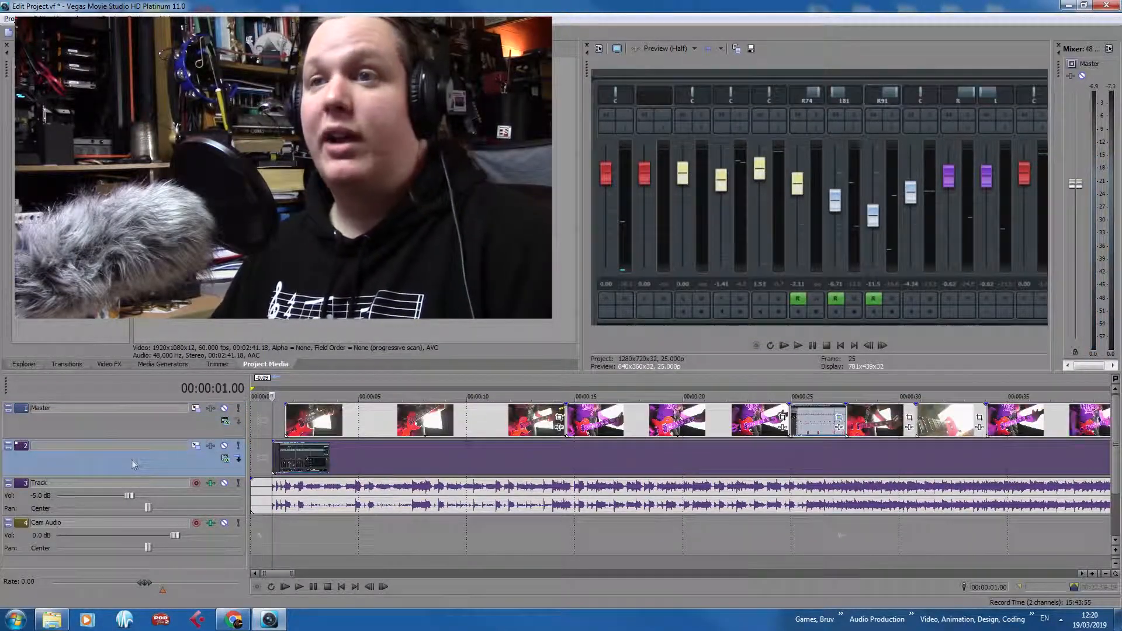
{"action": "scroll", "coordinate": [517, 409], "scroll_direction": "down", "scroll_amount": 3}
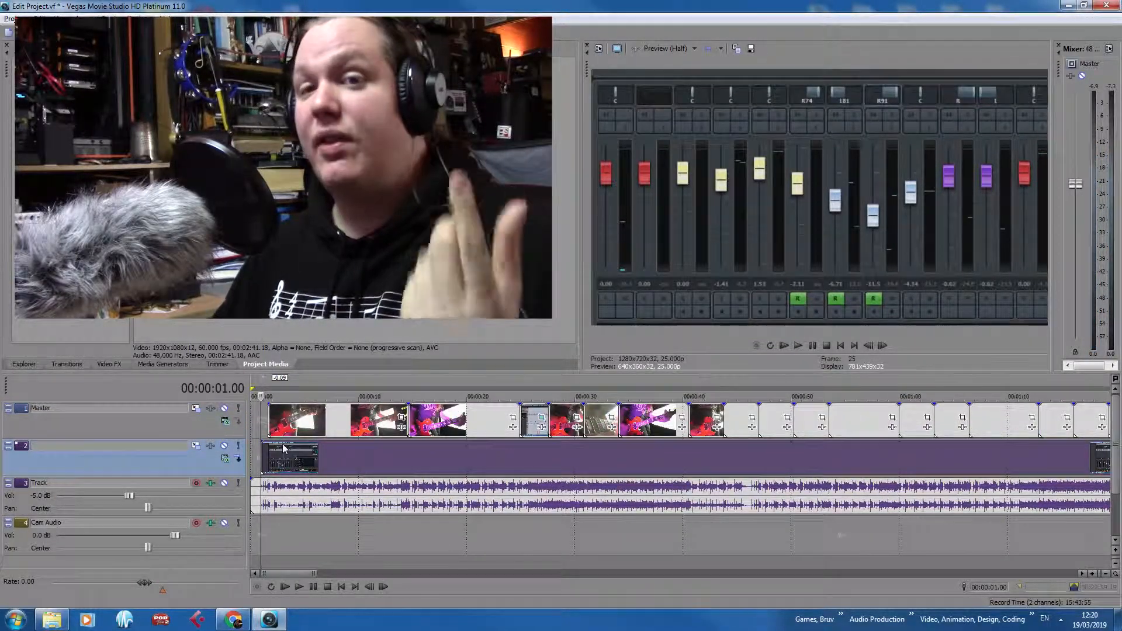
{"action": "scroll", "coordinate": [681, 468], "scroll_direction": "down", "scroll_amount": 2}
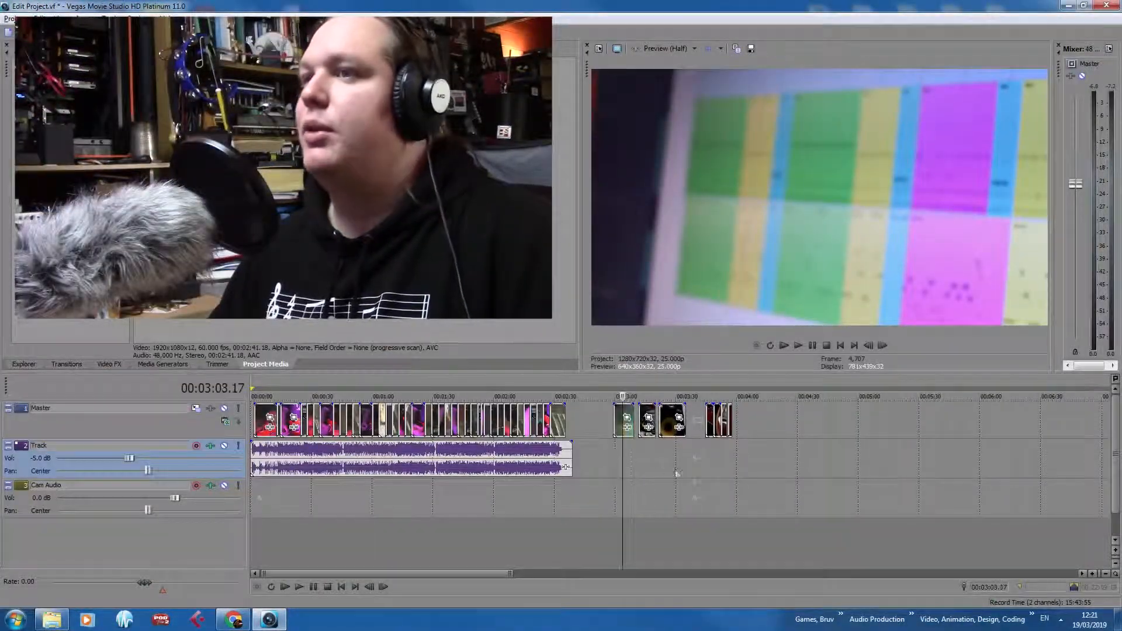
Look over the B-roll clips past the end of the song and insert a new video track above Master
{"action": "scroll", "coordinate": [676, 474], "scroll_direction": "up", "scroll_amount": 4}
{"action": "left_click", "coordinate": [875, 449]}
{"action": "scroll", "coordinate": [875, 449], "scroll_direction": "down", "scroll_amount": 2}
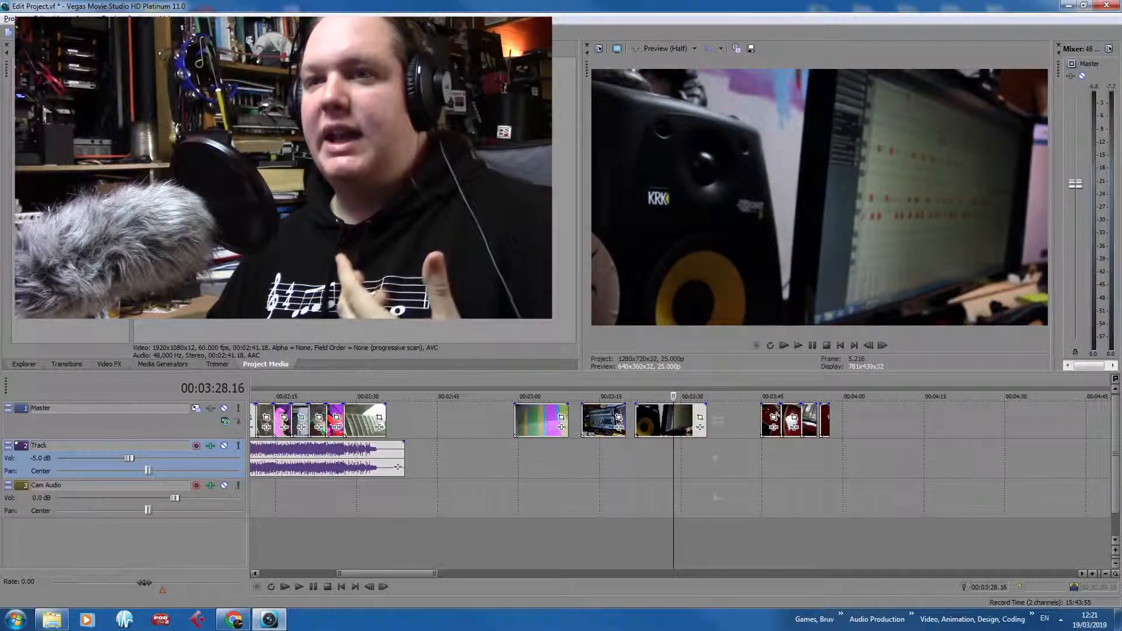
{"action": "right_click", "coordinate": [79, 426]}
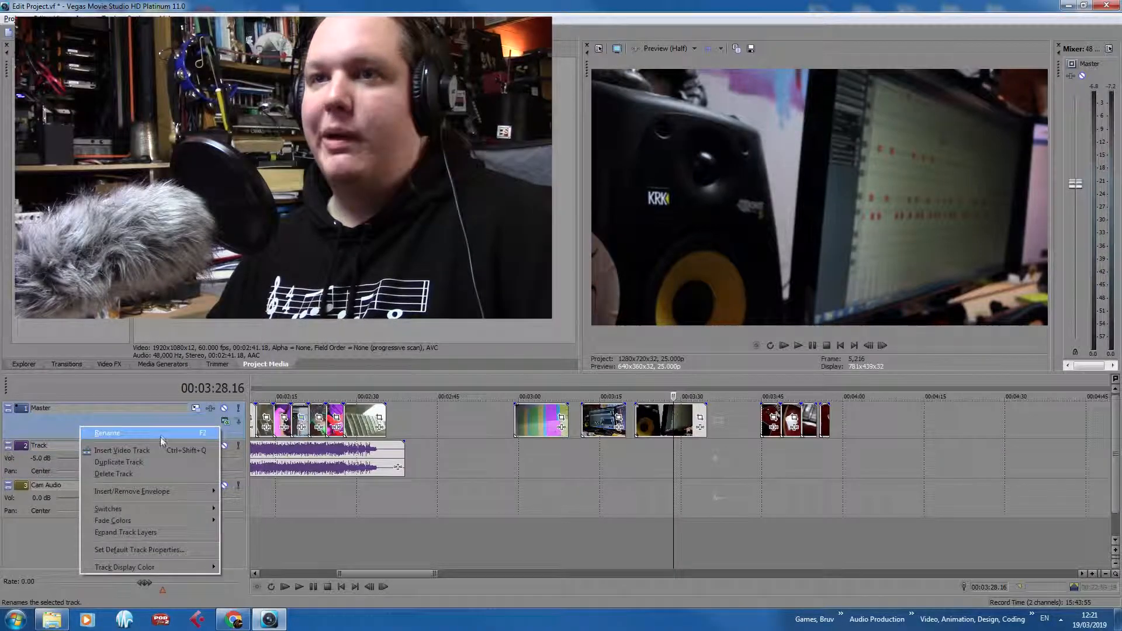
{"action": "left_click", "coordinate": [164, 452]}
Move the speaker, monitors, coloured arrangement and first red guitar close-up clips from Master to the new top track
{"action": "left_click_drag", "start_coordinate": [665, 457], "coordinate": [664, 416]}
{"action": "left_click", "coordinate": [608, 414]}
{"action": "left_click_drag", "start_coordinate": [605, 455], "coordinate": [609, 419]}
{"action": "left_click_drag", "start_coordinate": [548, 452], "coordinate": [549, 423]}
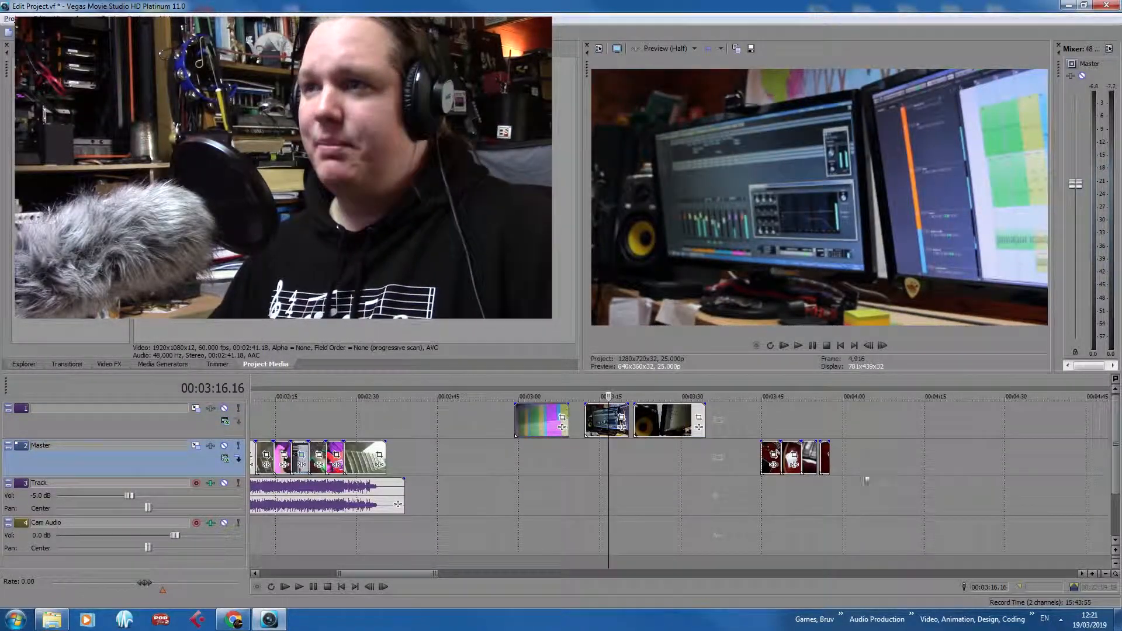
{"action": "left_click_drag", "start_coordinate": [737, 416], "coordinate": [739, 416]}
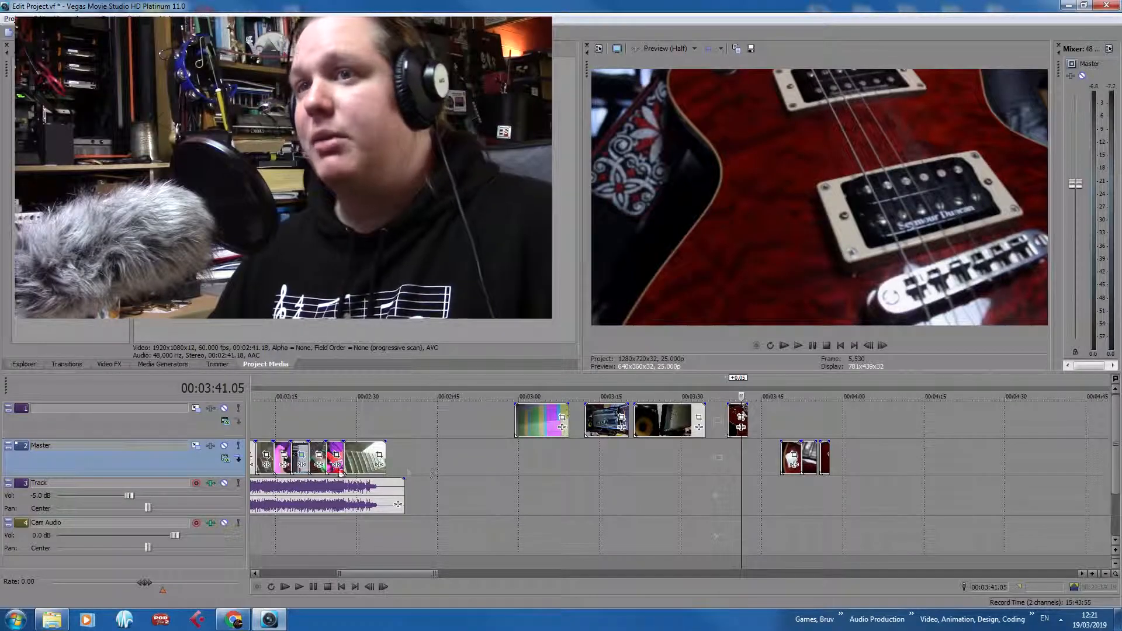
Move the coloured arrangement B-roll clip along the top track to about 00:01:35
{"action": "left_click", "coordinate": [327, 422]}
{"action": "scroll", "coordinate": [326, 422], "scroll_direction": "up", "scroll_amount": 4}
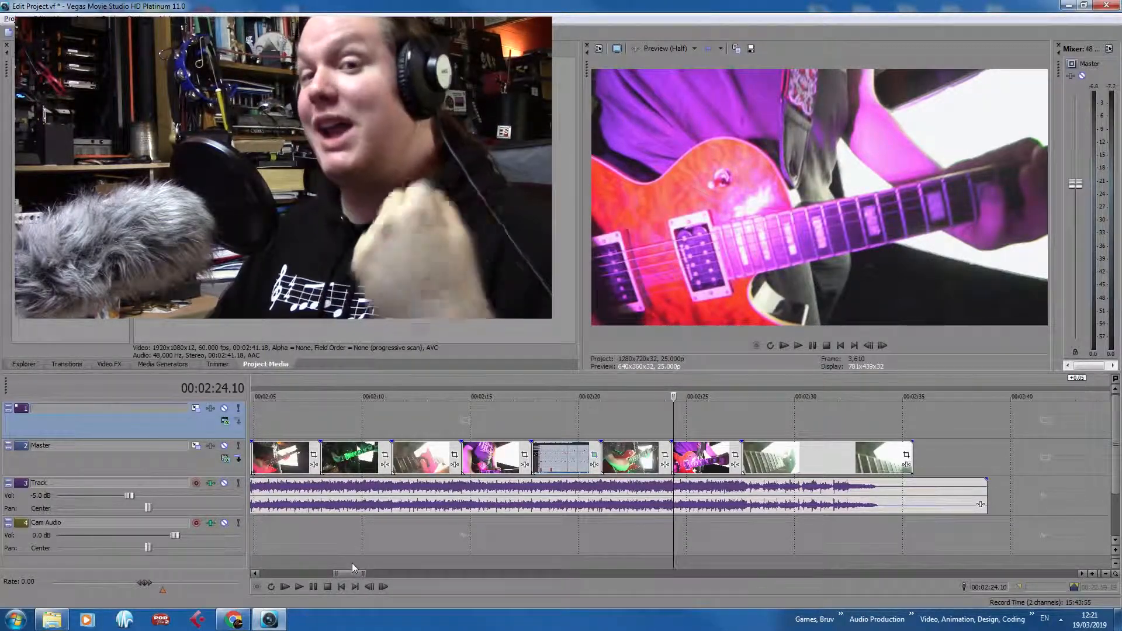
{"action": "mouse_move", "coordinate": [352, 573]}
{"action": "left_mouse_down"}
{"action": "mouse_move", "coordinate": [307, 570]}
{"action": "mouse_move", "coordinate": [419, 581]}
{"action": "mouse_move", "coordinate": [354, 574]}
{"action": "left_mouse_up"}
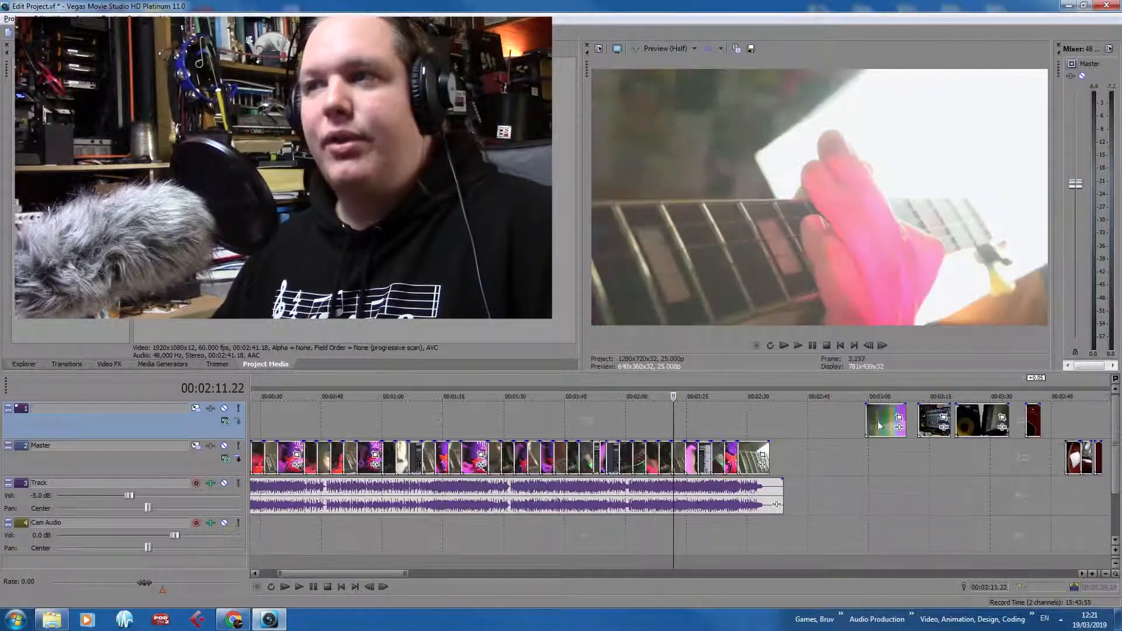
{"action": "left_click_drag", "start_coordinate": [584, 421], "coordinate": [829, 554]}
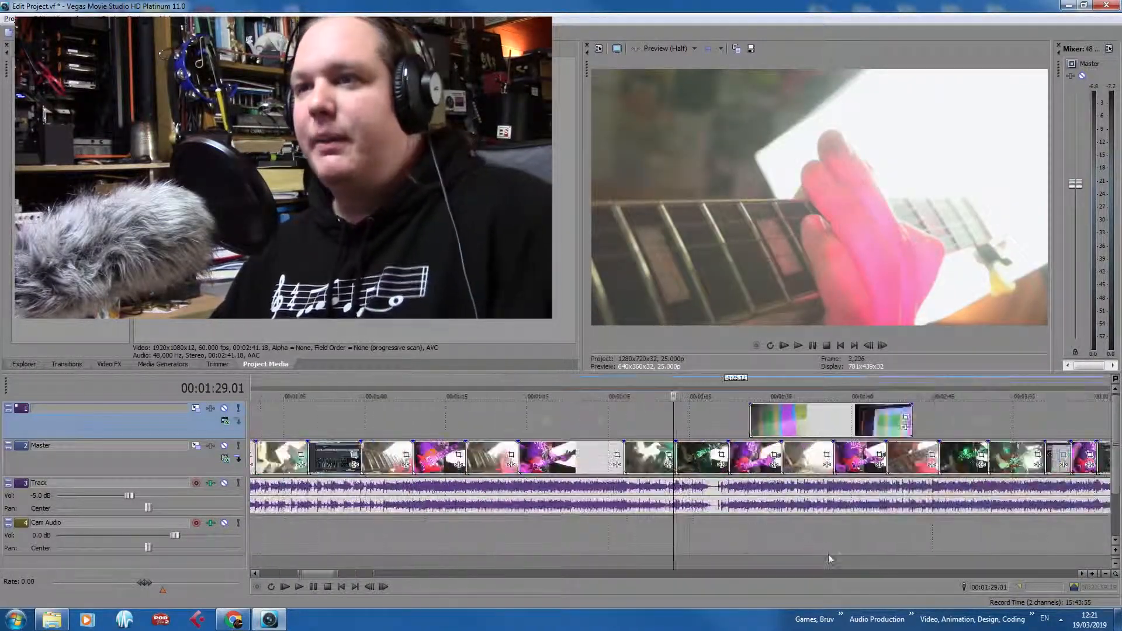
{"action": "scroll", "coordinate": [829, 554], "scroll_direction": "up", "scroll_amount": 1}
{"action": "left_click_drag", "start_coordinate": [837, 421], "coordinate": [863, 421]}
Play Master from about 00:01:28, split the green-lit guitar clip at 00:01:30.20 and delete the part after the split
{"action": "left_click", "coordinate": [651, 423]}
{"action": "scroll", "coordinate": [701, 423], "scroll_direction": "up", "scroll_amount": 2}
{"action": "key", "text": "space"}
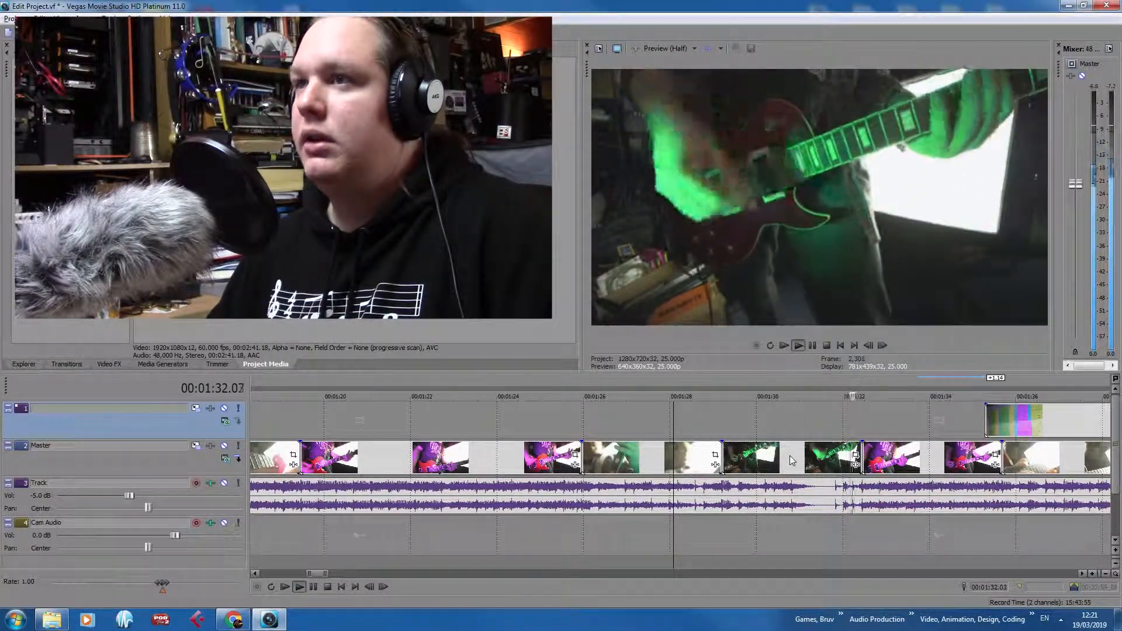
{"action": "key", "text": "space"}
{"action": "left_click", "coordinate": [789, 456]}
{"action": "scroll", "coordinate": [788, 456], "scroll_direction": "up", "scroll_amount": 3}
{"action": "left_click", "coordinate": [686, 453]}
{"action": "key", "text": "s"}
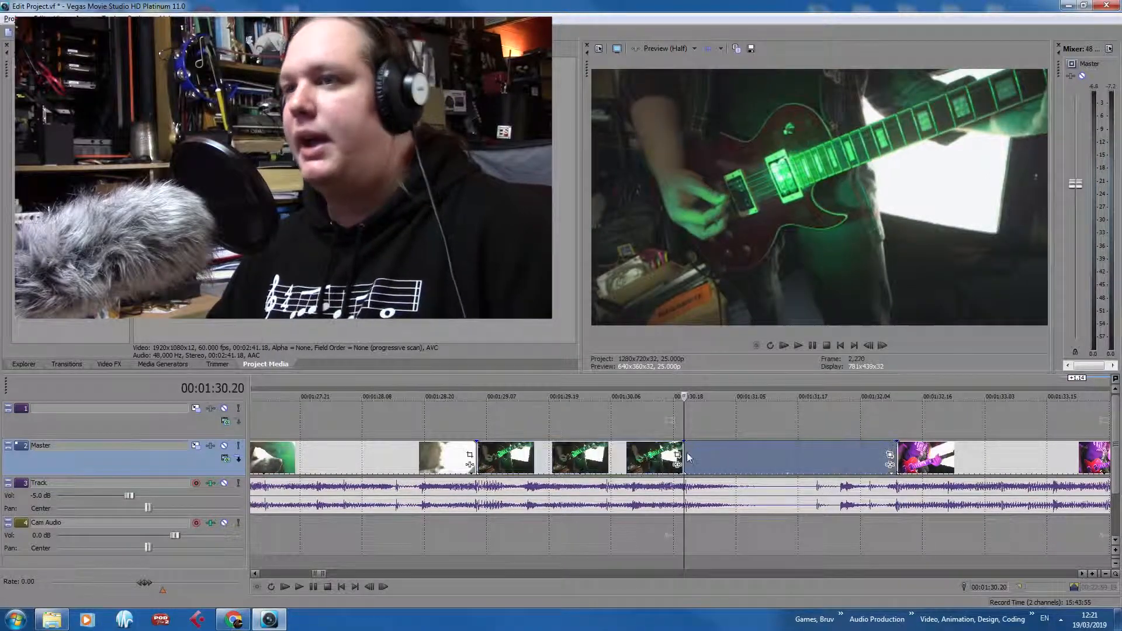
{"action": "key", "text": "Delete"}
Move the coloured arrangement clip back along the top track to start just before the Master gap, at about 00:01:30
{"action": "scroll", "coordinate": [790, 475], "scroll_direction": "down", "scroll_amount": 1}
{"action": "left_click_drag", "start_coordinate": [1096, 419], "coordinate": [968, 418]}
{"action": "left_click", "coordinate": [667, 418]}
{"action": "left_click_drag", "start_coordinate": [1003, 417], "coordinate": [685, 417]}
Cut off the arrangement clip after 00:01:32.15 and trim its end to the start of the next Master clip
{"action": "left_click", "coordinate": [829, 417]}
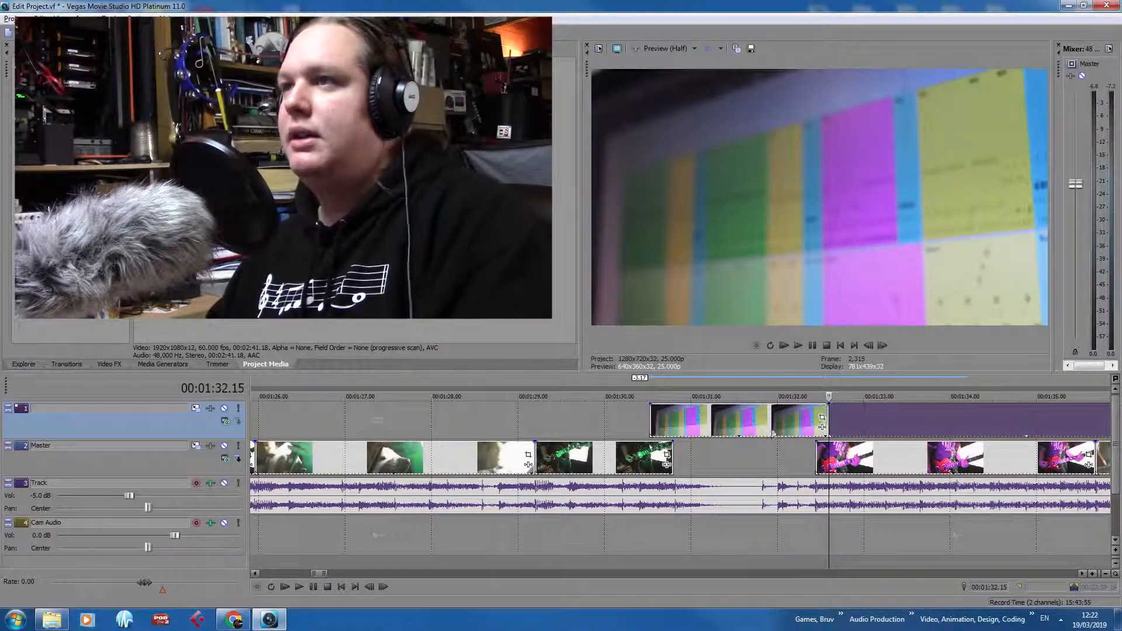
{"action": "key", "text": "s"}
{"action": "key", "text": "Delete"}
{"action": "left_click_drag", "start_coordinate": [832, 425], "coordinate": [814, 426]}
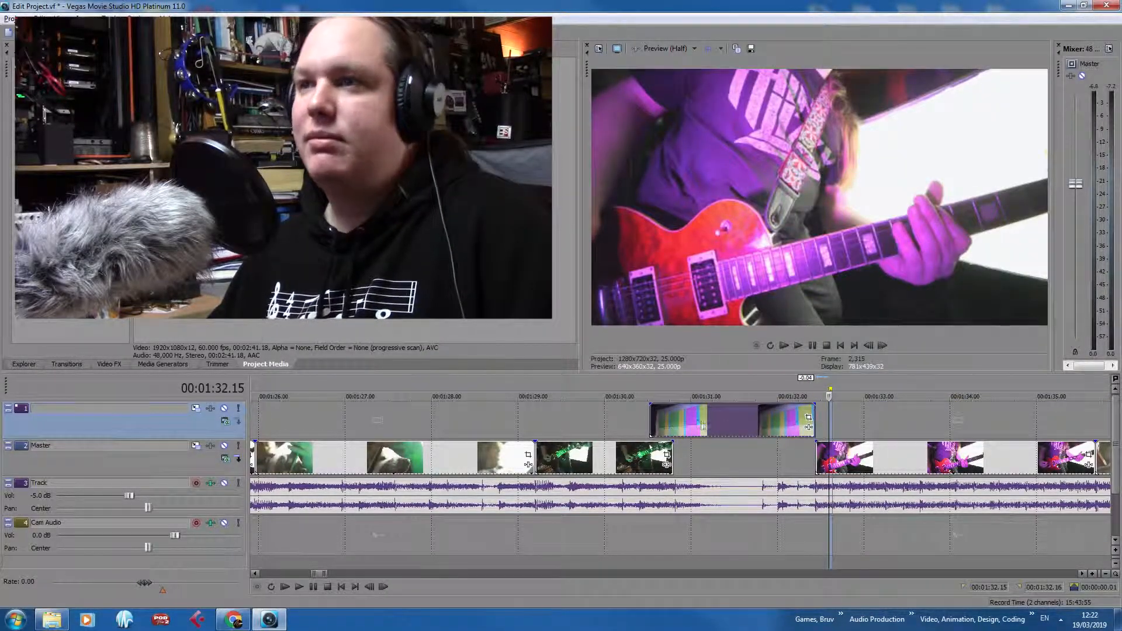
Trim the arrangement clip's start to the gap, move it down into Master and play the transition
{"action": "left_click_drag", "start_coordinate": [650, 414], "coordinate": [729, 458]}
{"action": "left_click", "coordinate": [676, 421]}
{"action": "scroll", "coordinate": [706, 446], "scroll_direction": "up", "scroll_amount": 4}
{"action": "left_click", "coordinate": [727, 441]}
{"action": "scroll", "coordinate": [760, 456], "scroll_direction": "down", "scroll_amount": 3}
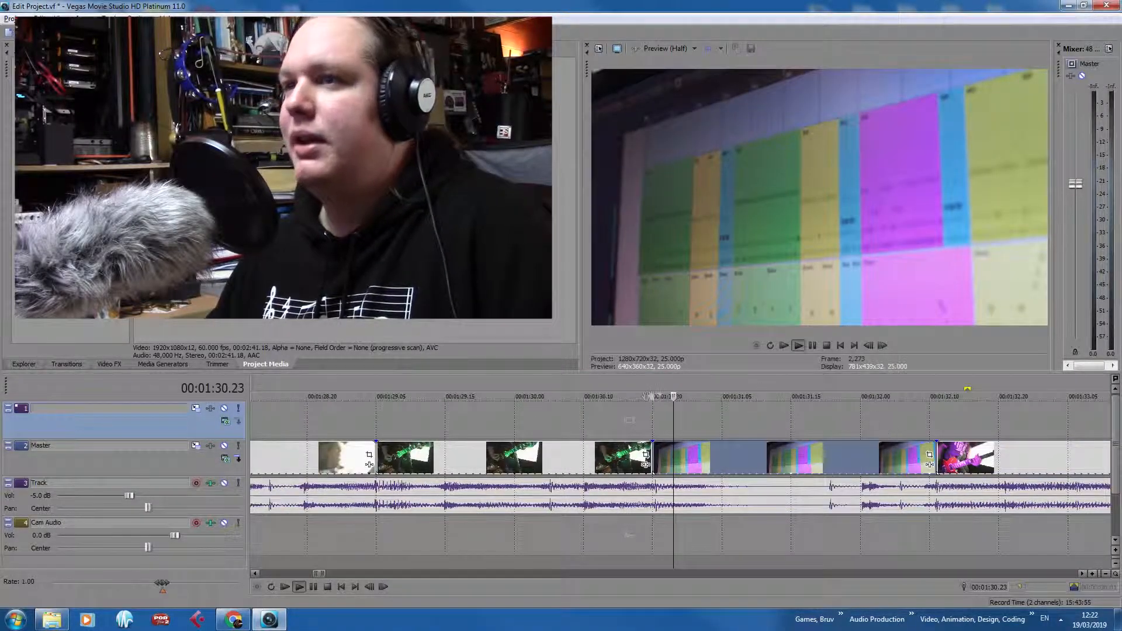
Play the cut from the green-lit guitar into the arrangement clip and back to the purple-lit guitar, from about 00:01:30
{"action": "left_click", "coordinate": [544, 404]}
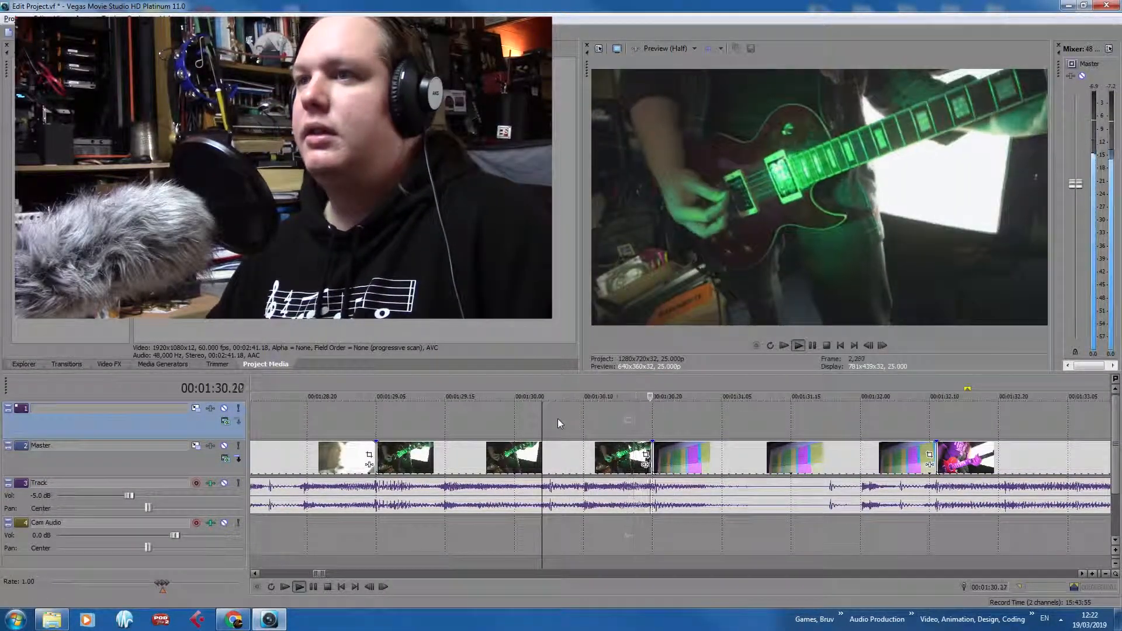
{"action": "scroll", "coordinate": [562, 419], "scroll_direction": "down", "scroll_amount": 4}
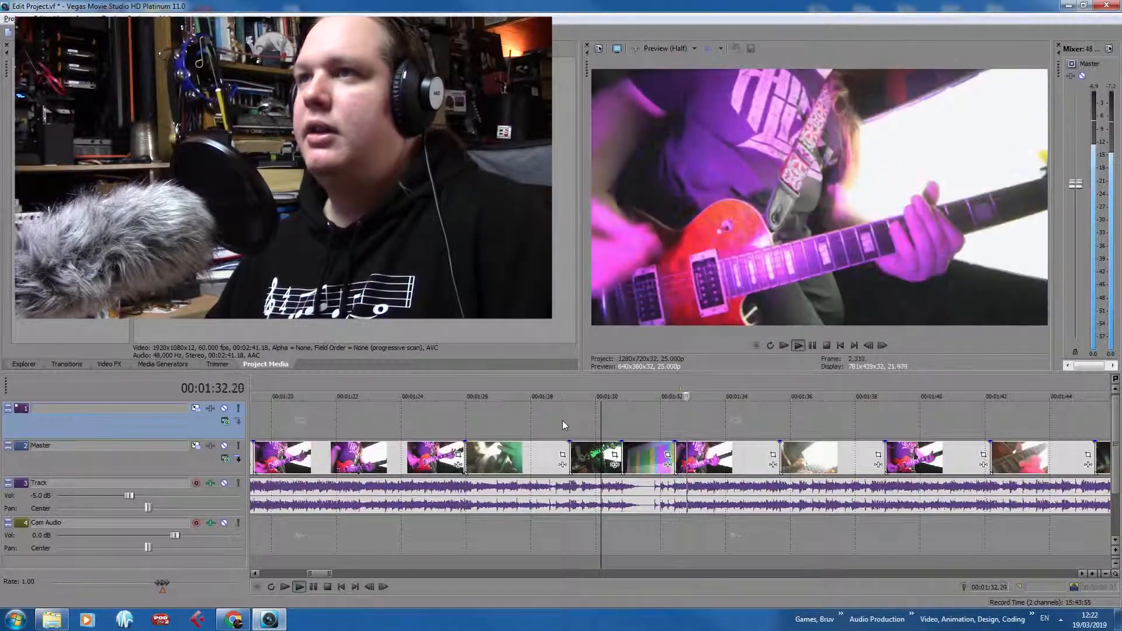
{"action": "scroll", "coordinate": [562, 420], "scroll_direction": "down", "scroll_amount": 6}
{"action": "key", "text": "space"}
Move the red guitar close-up clip back along the top track to start at about 00:00:52
{"action": "left_click_drag", "start_coordinate": [696, 417], "coordinate": [368, 410]}
{"action": "left_click", "coordinate": [341, 411]}
{"action": "scroll", "coordinate": [342, 412], "scroll_direction": "up", "scroll_amount": 4}
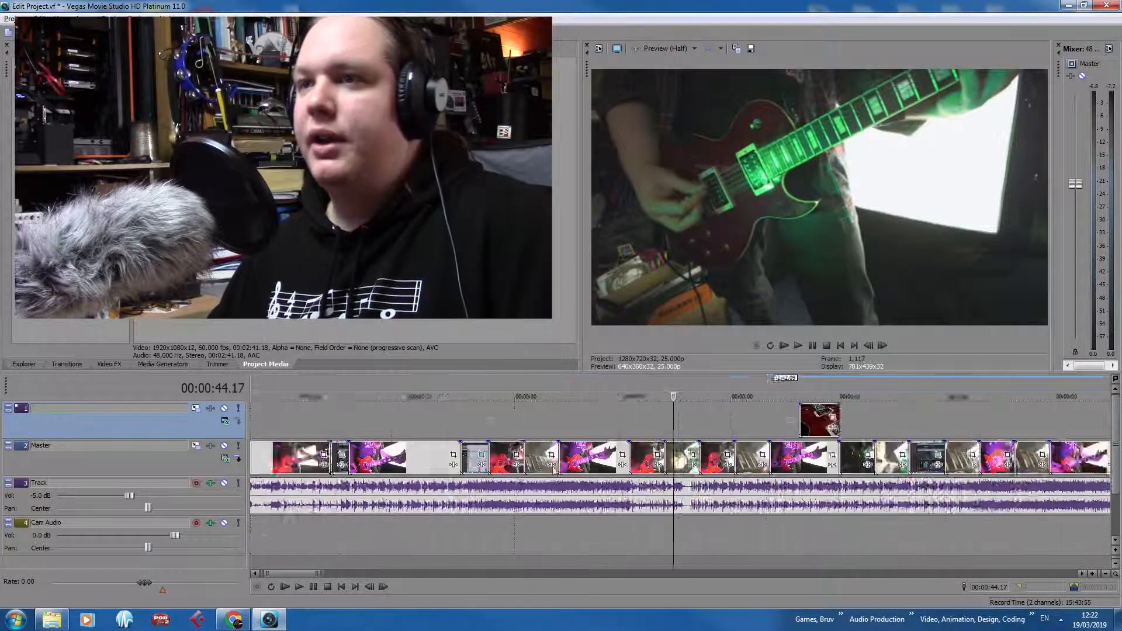
{"action": "scroll", "coordinate": [342, 412], "scroll_direction": "up", "scroll_amount": 2}
{"action": "left_click_drag", "start_coordinate": [959, 416], "coordinate": [882, 416]}
Play Master from about 00:00:43.10, split the blurred hand clip shortly after 00:00:45 and delete the part after the split
{"action": "left_click", "coordinate": [685, 414]}
{"action": "left_click", "coordinate": [646, 414]}
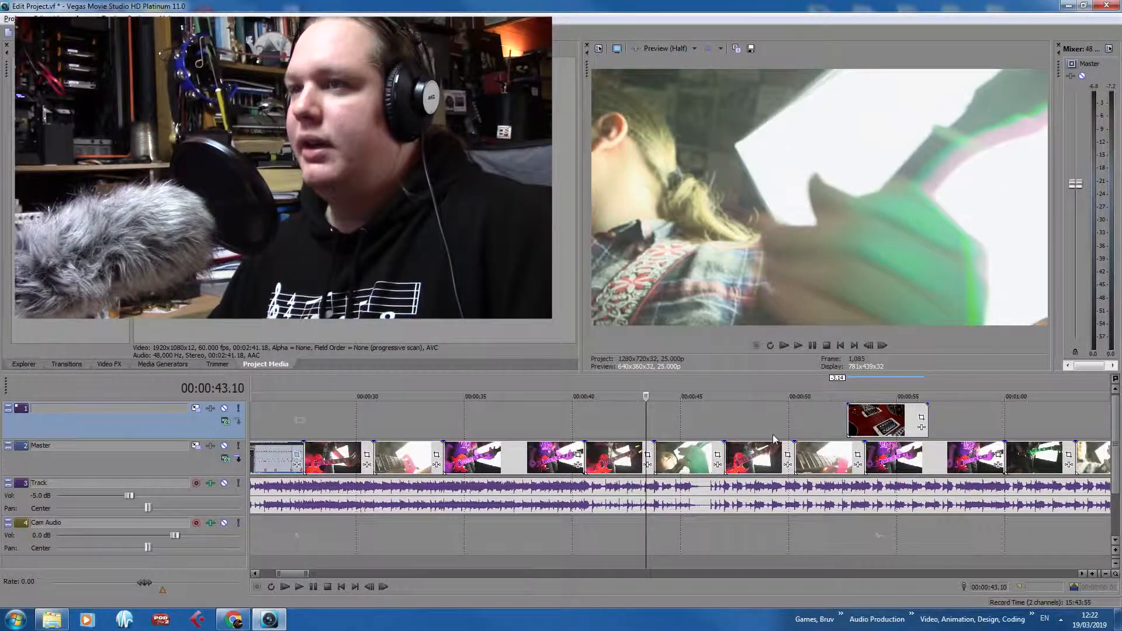
{"action": "scroll", "coordinate": [776, 436], "scroll_direction": "up", "scroll_amount": 4}
{"action": "key", "text": "space"}
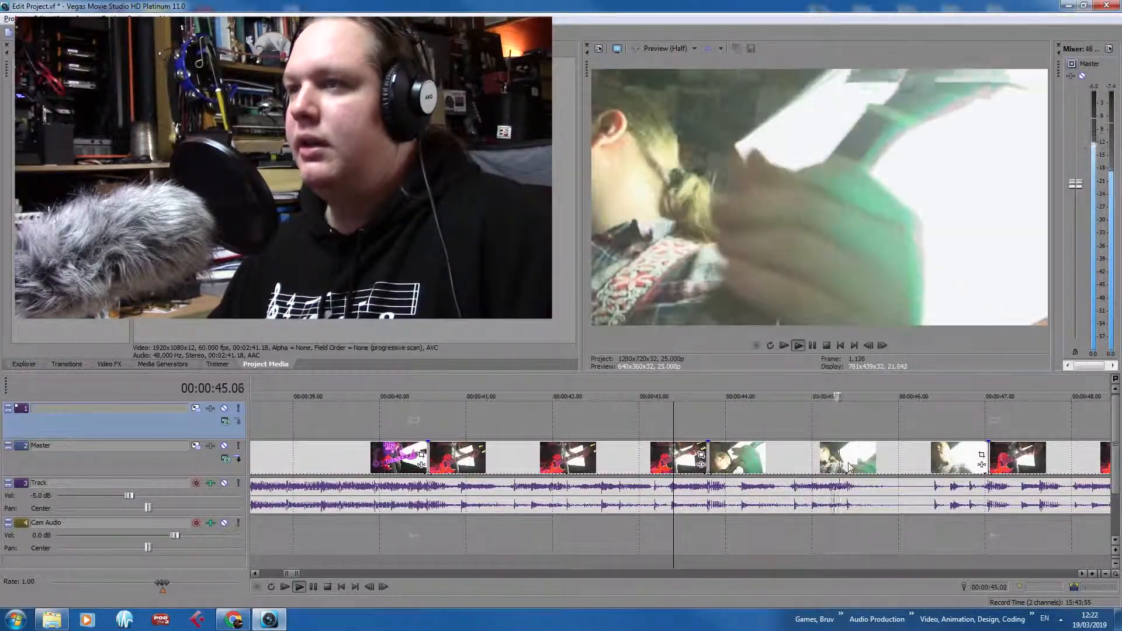
{"action": "left_click", "coordinate": [849, 467]}
{"action": "key", "text": "s"}
{"action": "scroll", "coordinate": [849, 468], "scroll_direction": "down", "scroll_amount": 2}
{"action": "key", "text": "Delete"}
Move the red guitar close-up into the Master gap shortly after 00:00:45 and play the transition
{"action": "left_click_drag", "start_coordinate": [1013, 430], "coordinate": [691, 447]}
{"action": "key", "text": "space"}
{"action": "scroll", "coordinate": [718, 409], "scroll_direction": "up", "scroll_amount": 3}
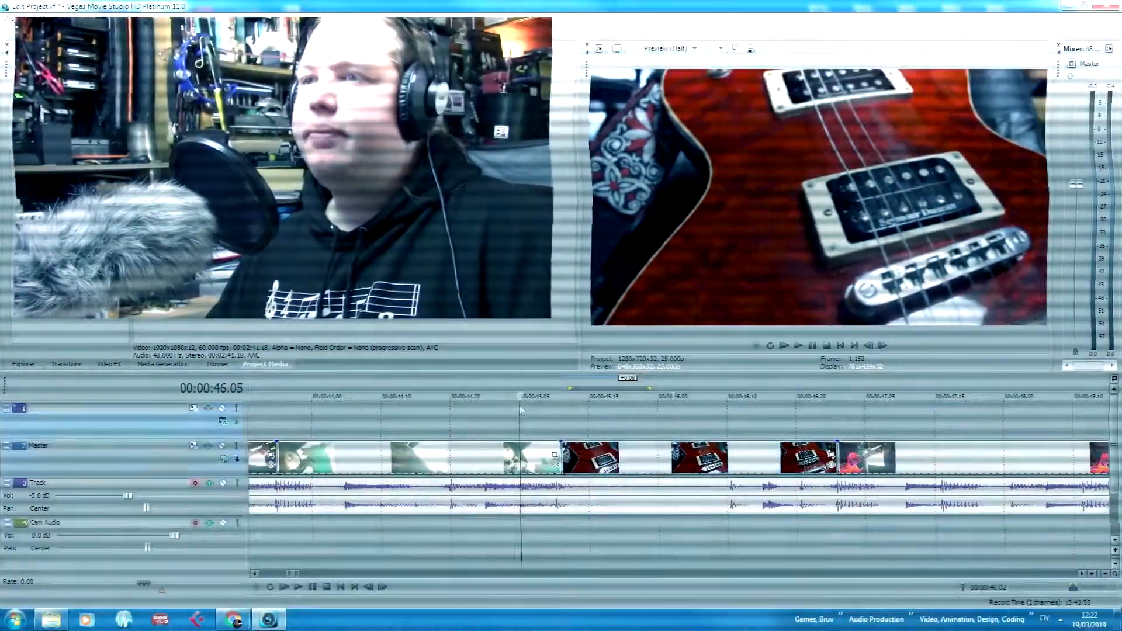
{"action": "scroll", "coordinate": [526, 415], "scroll_direction": "down", "scroll_amount": 5}
{"action": "key", "text": "space"}
{"action": "scroll", "coordinate": [538, 437], "scroll_direction": "down", "scroll_amount": 5}
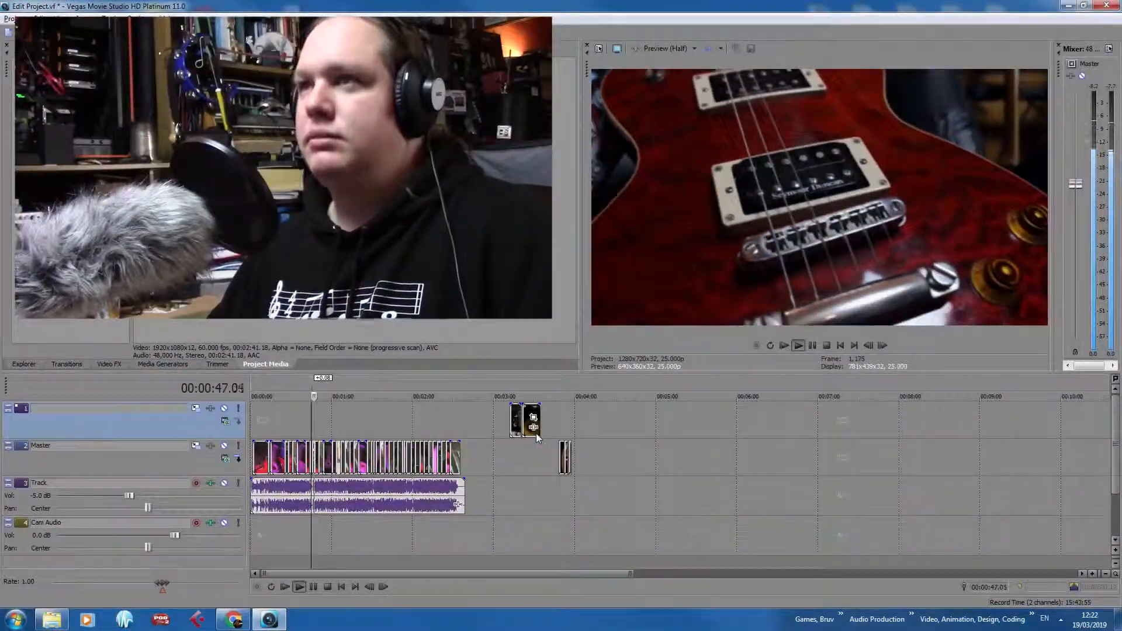
Stop playback around the inserted red guitar close-up and save the project
{"action": "scroll", "coordinate": [538, 435], "scroll_direction": "up", "scroll_amount": 3}
{"action": "key", "text": "space"}
{"action": "key", "text": "space"}
{"action": "scroll", "coordinate": [538, 430], "scroll_direction": "down", "scroll_amount": 3}
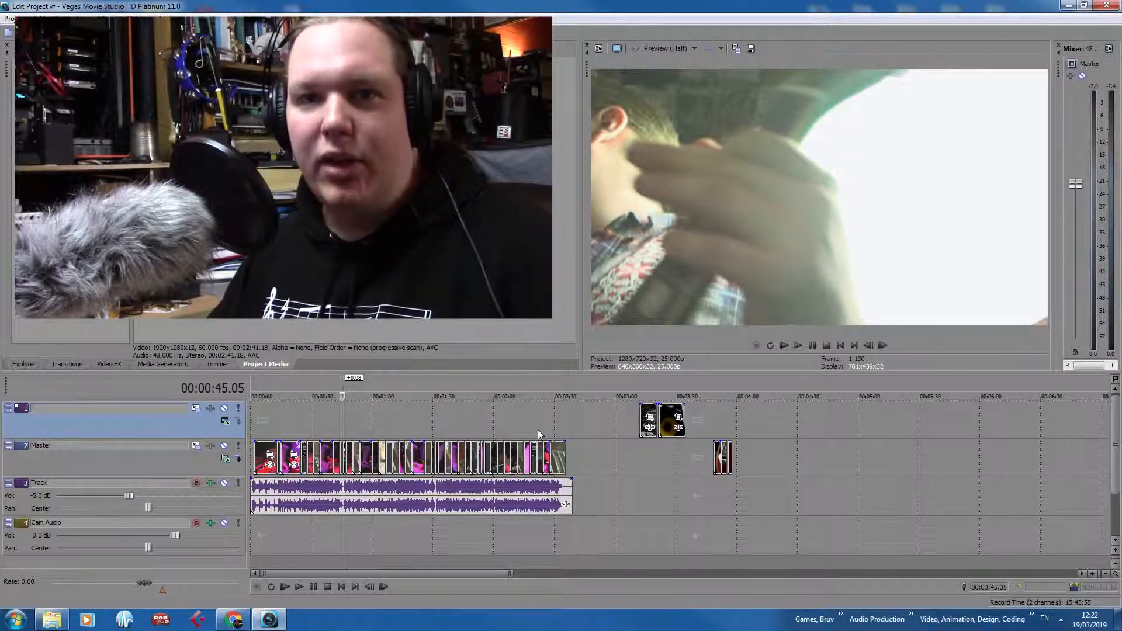
Review the edited Master track by previewing clips at several points between about 00:00:25 and 00:02:10
{"action": "scroll", "coordinate": [502, 426], "scroll_direction": "down", "scroll_amount": 2}
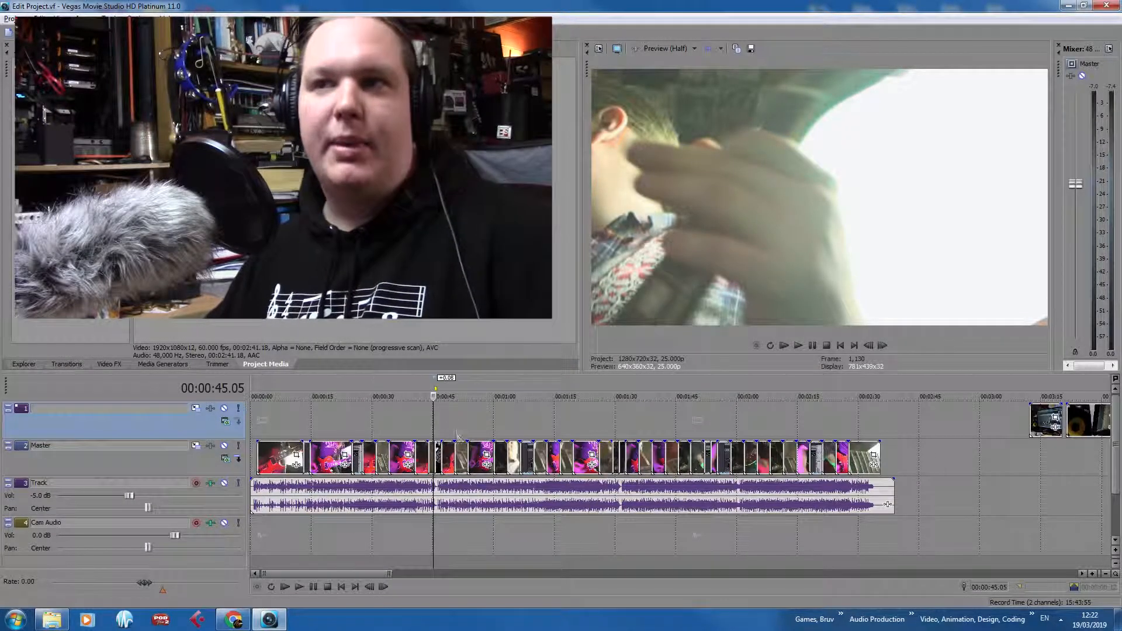
{"action": "scroll", "coordinate": [446, 415], "scroll_direction": "up", "scroll_amount": 5}
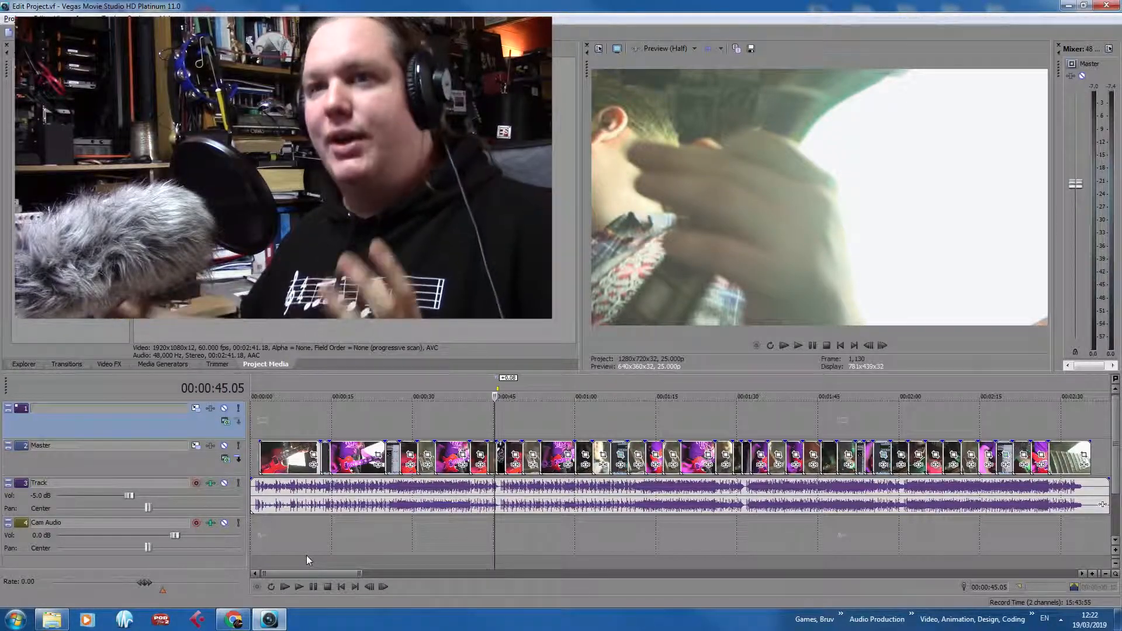
{"action": "left_click", "coordinate": [671, 419]}
{"action": "left_click", "coordinate": [888, 415]}
{"action": "left_click", "coordinate": [955, 426]}
{"action": "left_click", "coordinate": [466, 422]}
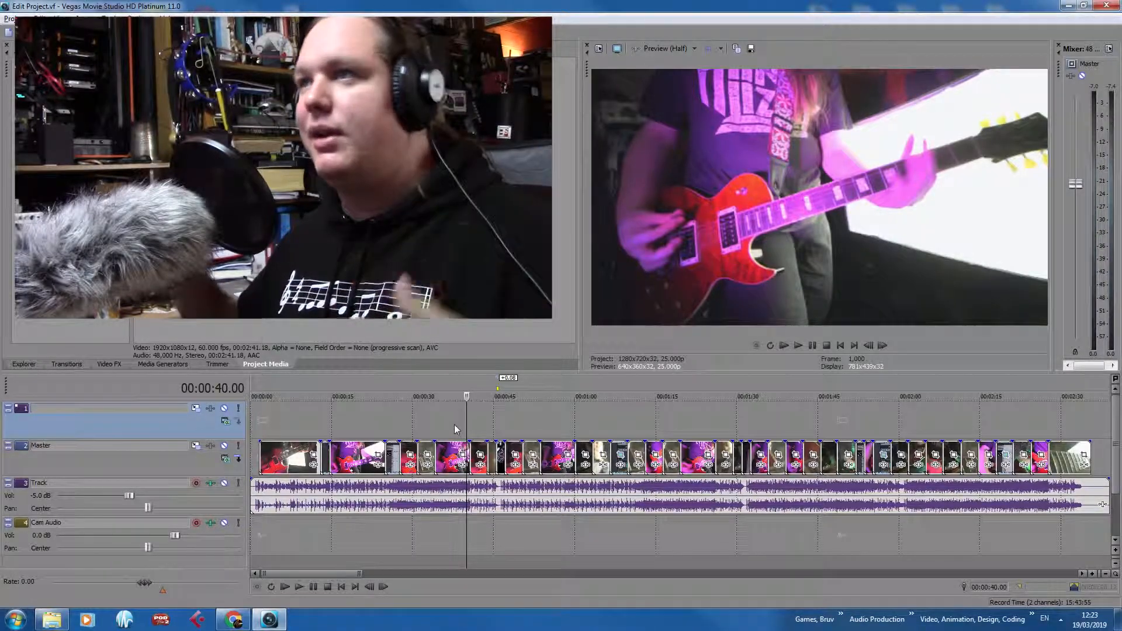
{"action": "left_click", "coordinate": [388, 424]}
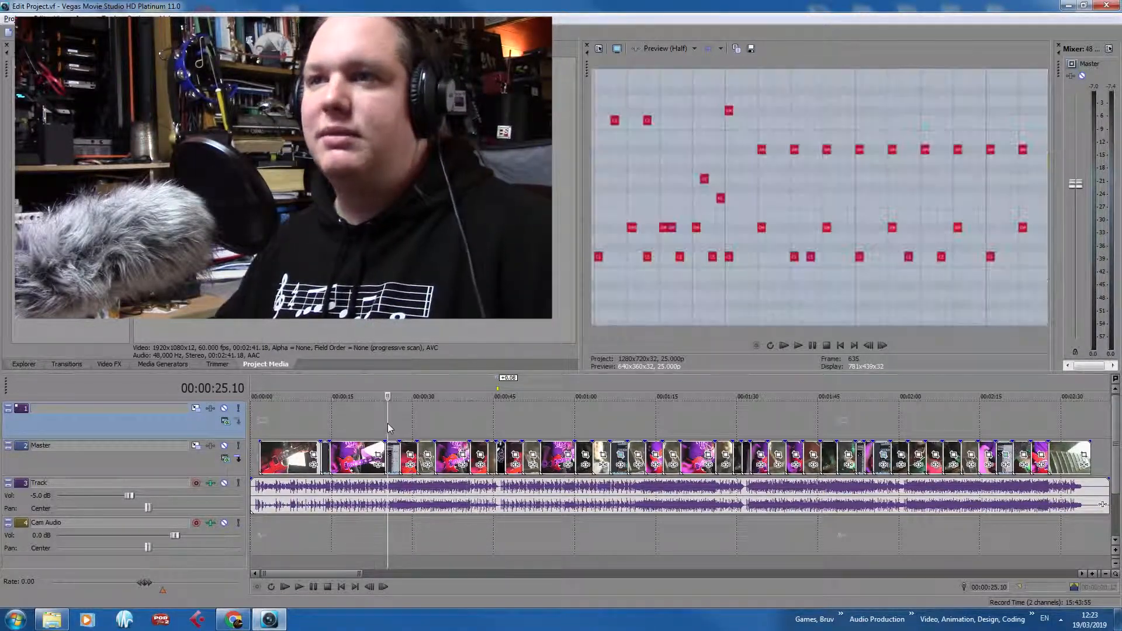